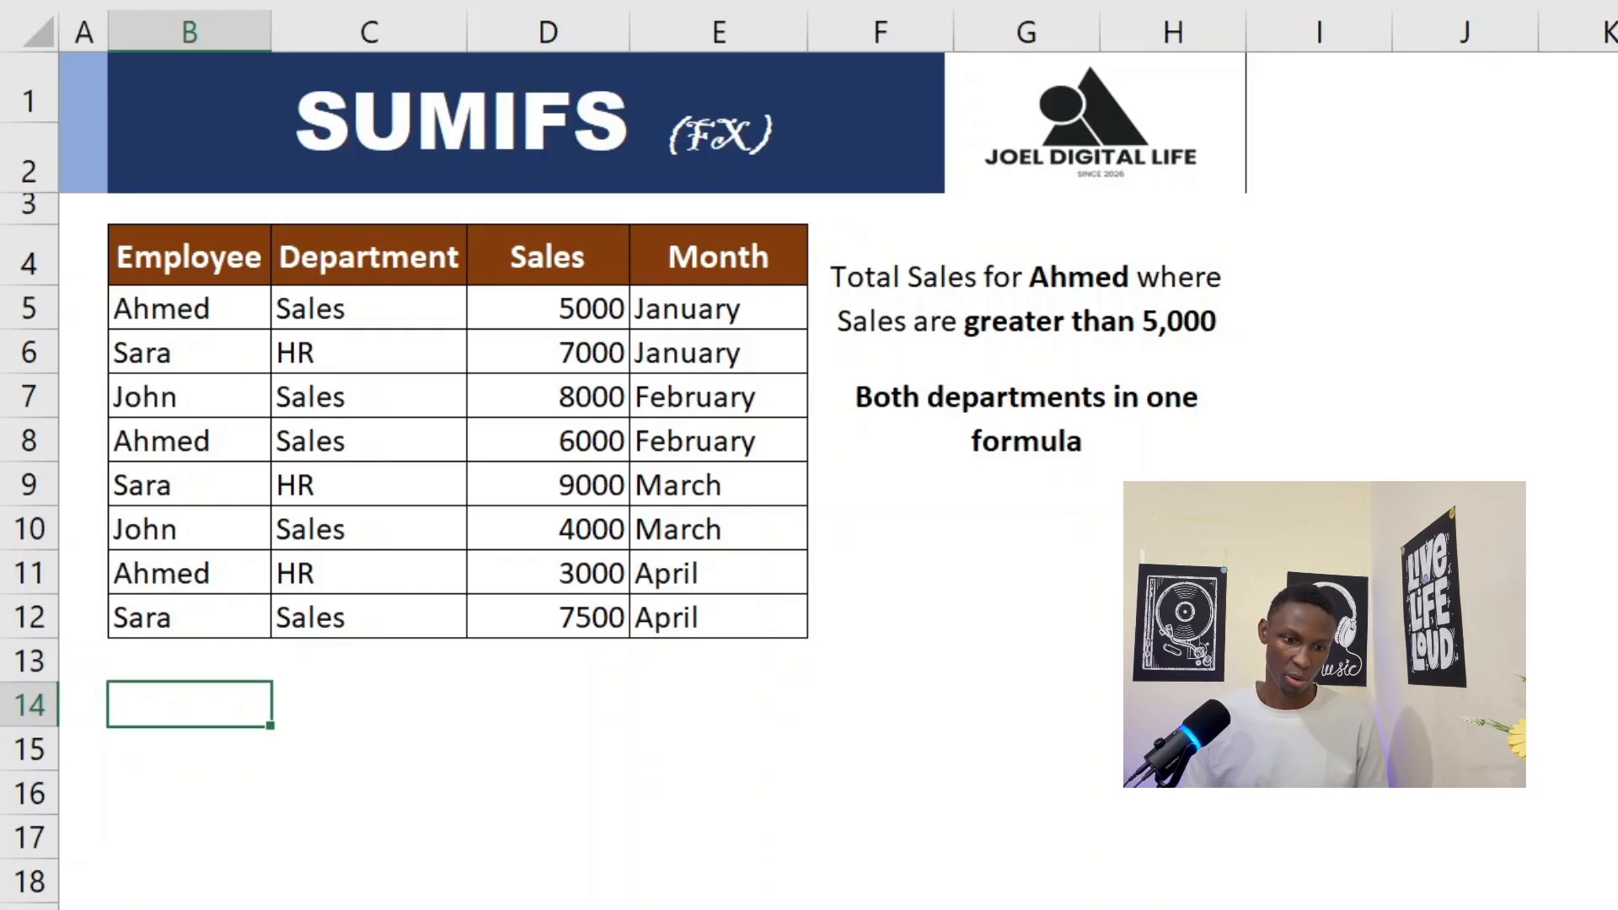
Review the sales table in B4:E12, going through its Employee, Department, Sales and Month columns
left_click(263, 257)
left_click_drag(287, 262, 748, 621)
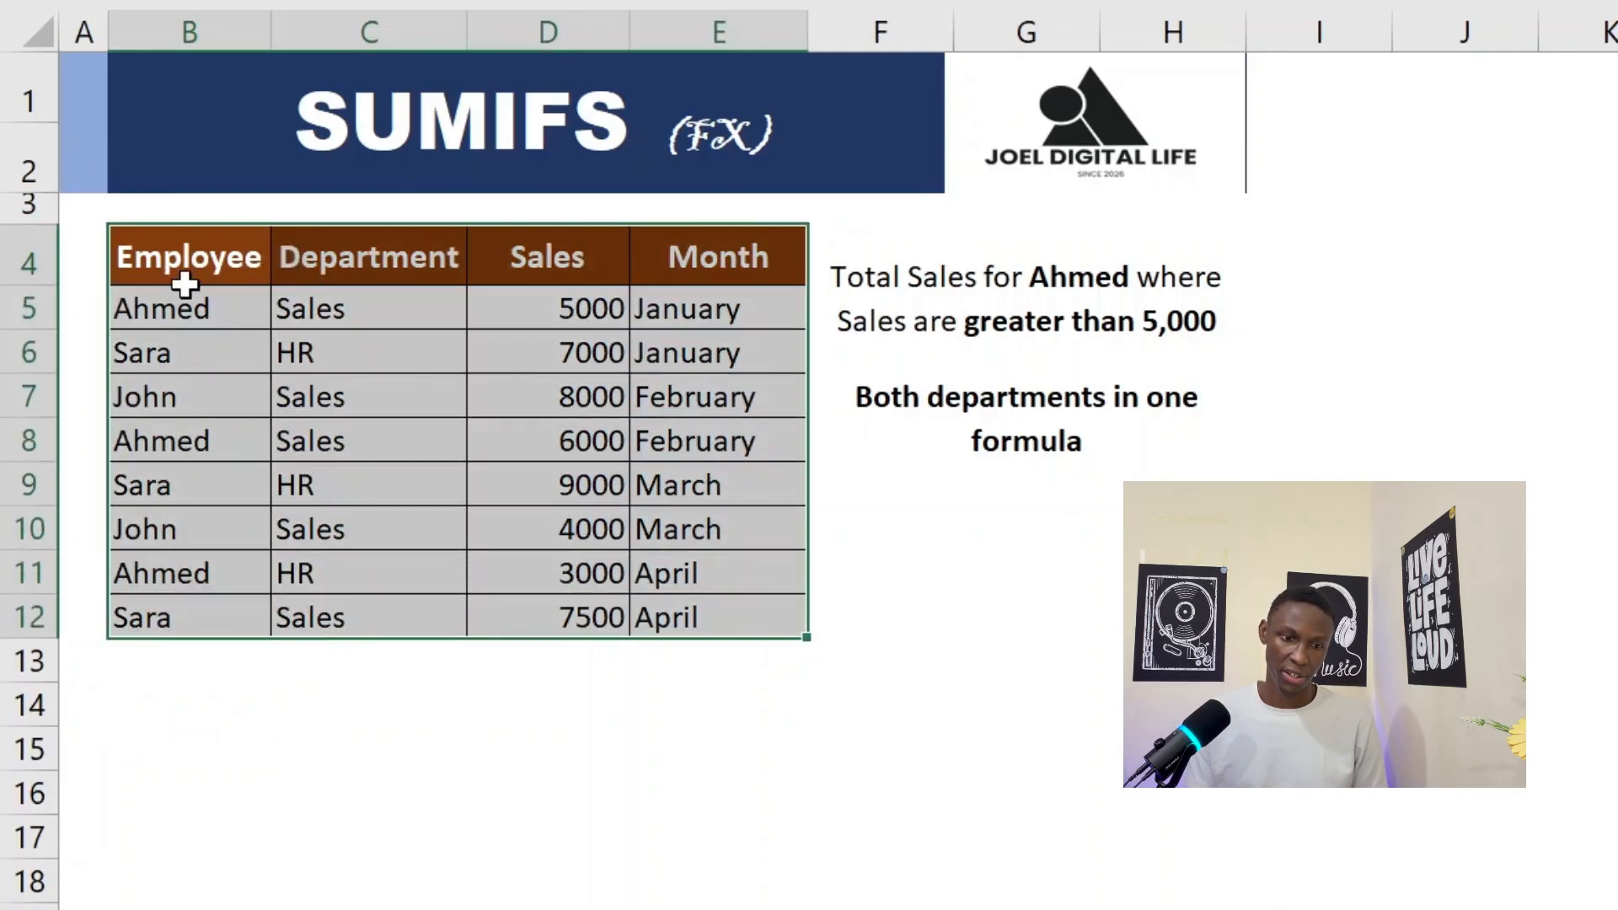
left_click_drag(186, 308, 194, 580)
left_click_drag(371, 307, 416, 574)
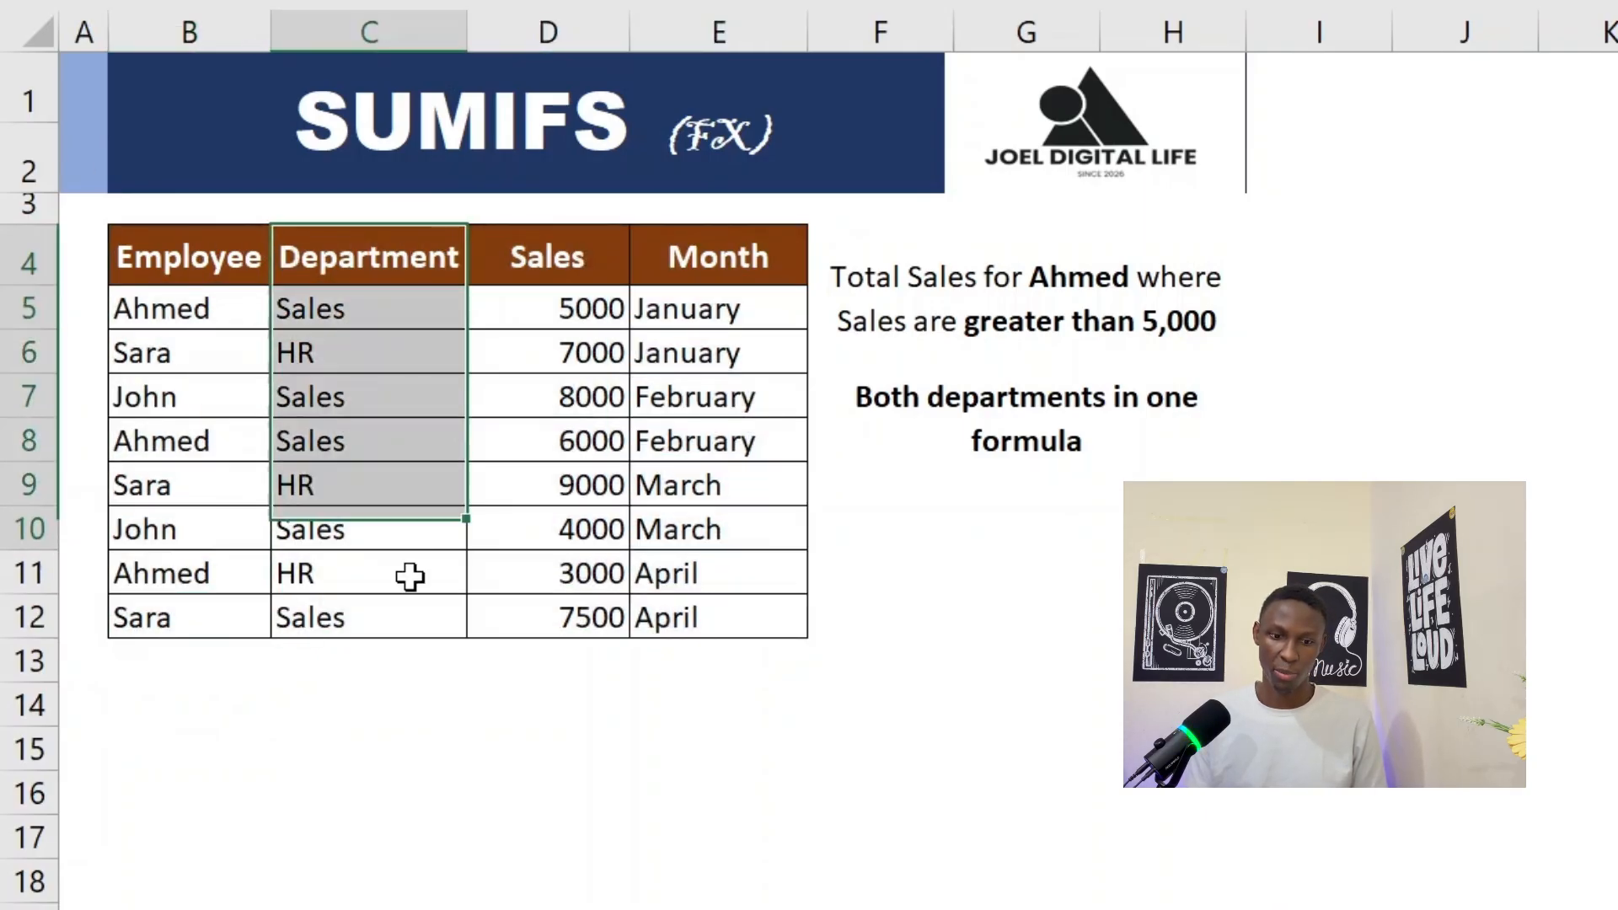
left_click_drag(625, 278, 590, 666)
left_click_drag(729, 270, 719, 603)
left_click(253, 704)
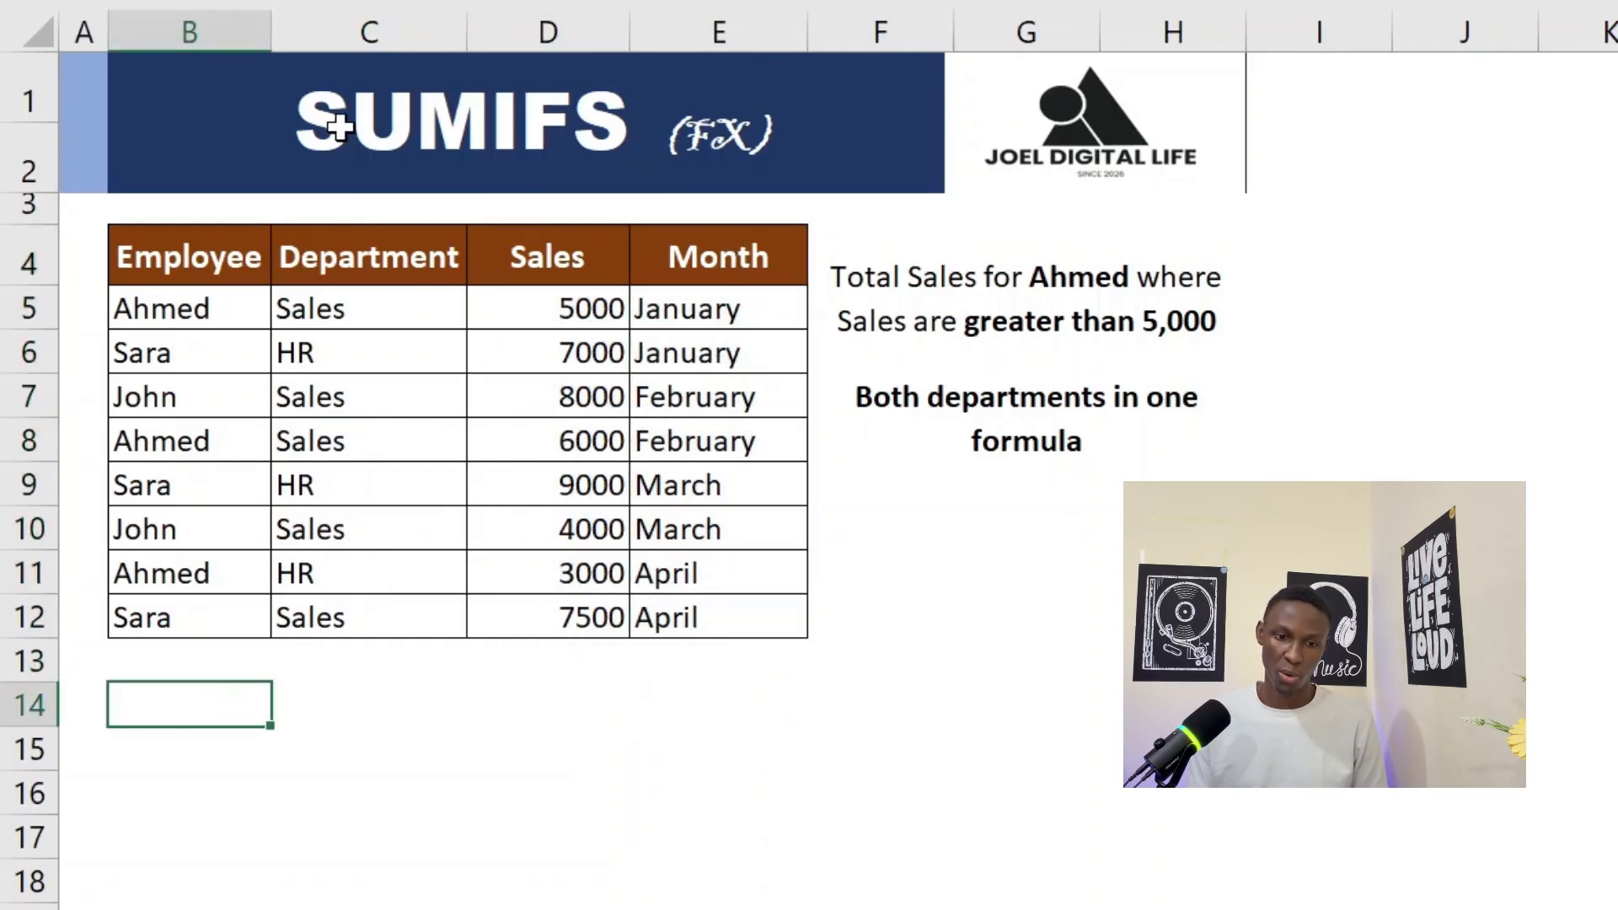
Read the total-sales task note beside the table and examine the Employee and Sales columns it refers to
left_click(946, 278)
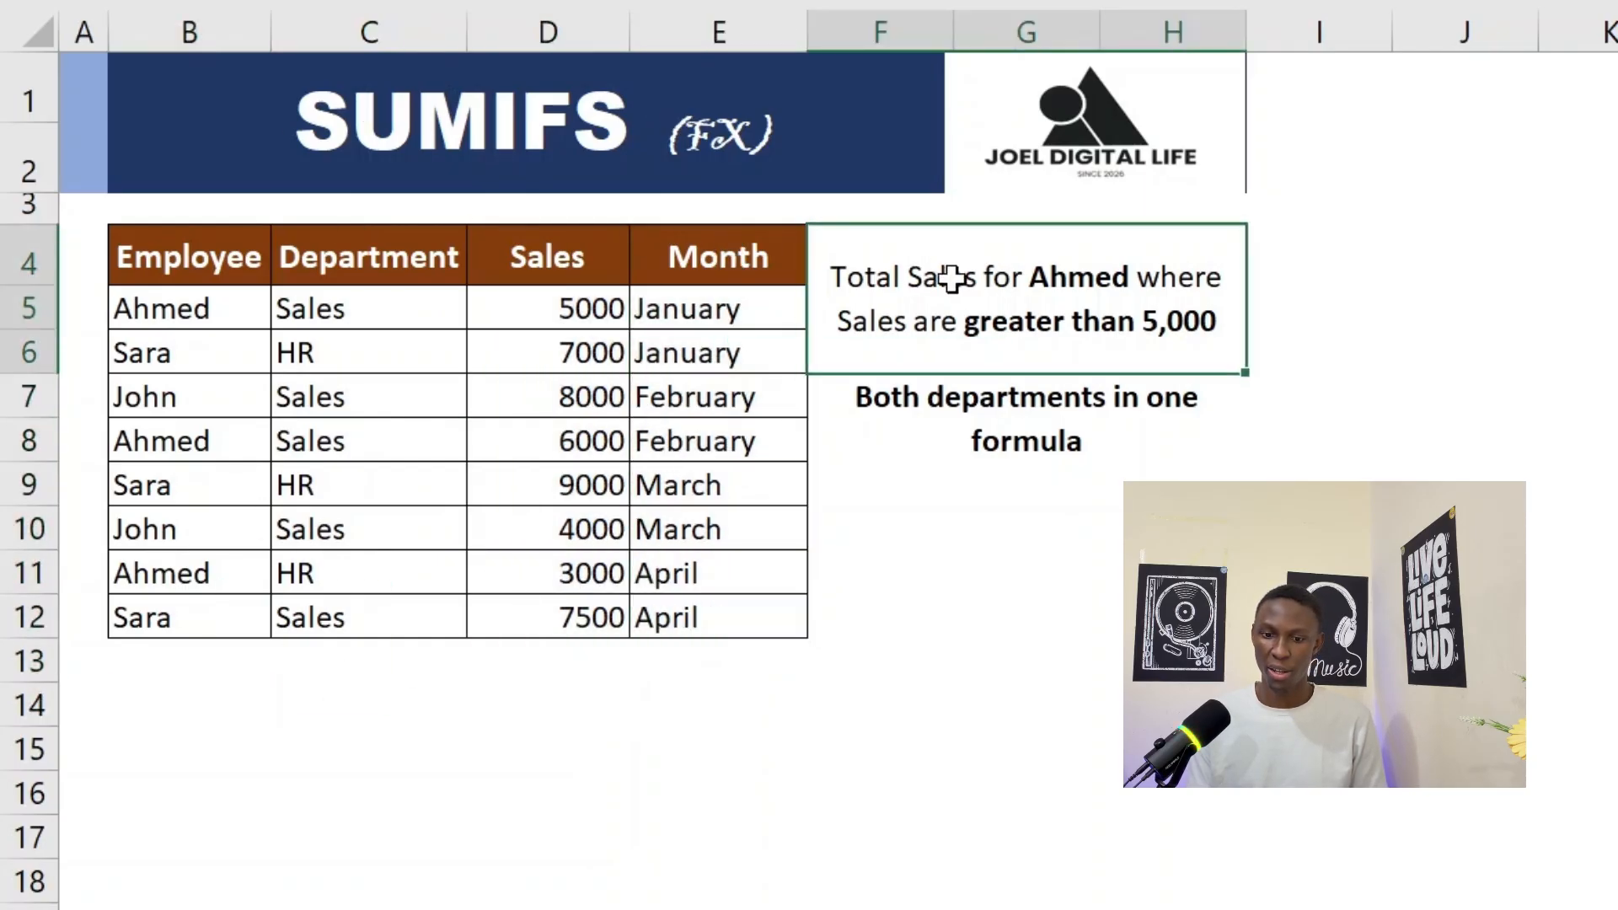
left_click_drag(218, 310, 206, 581)
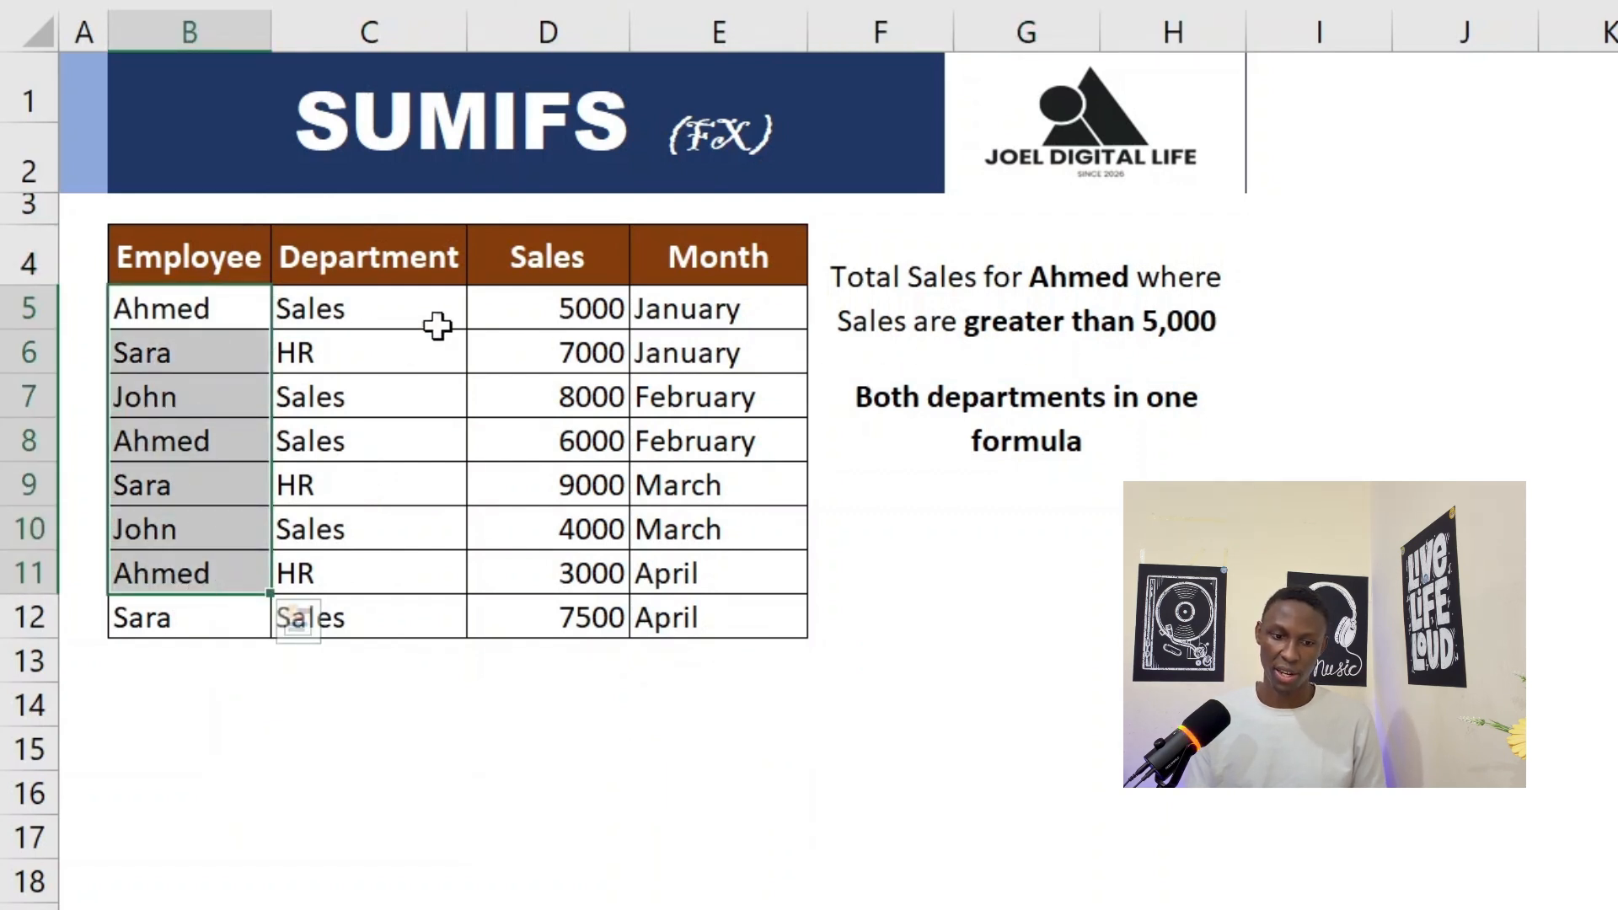
left_click_drag(498, 314, 518, 617)
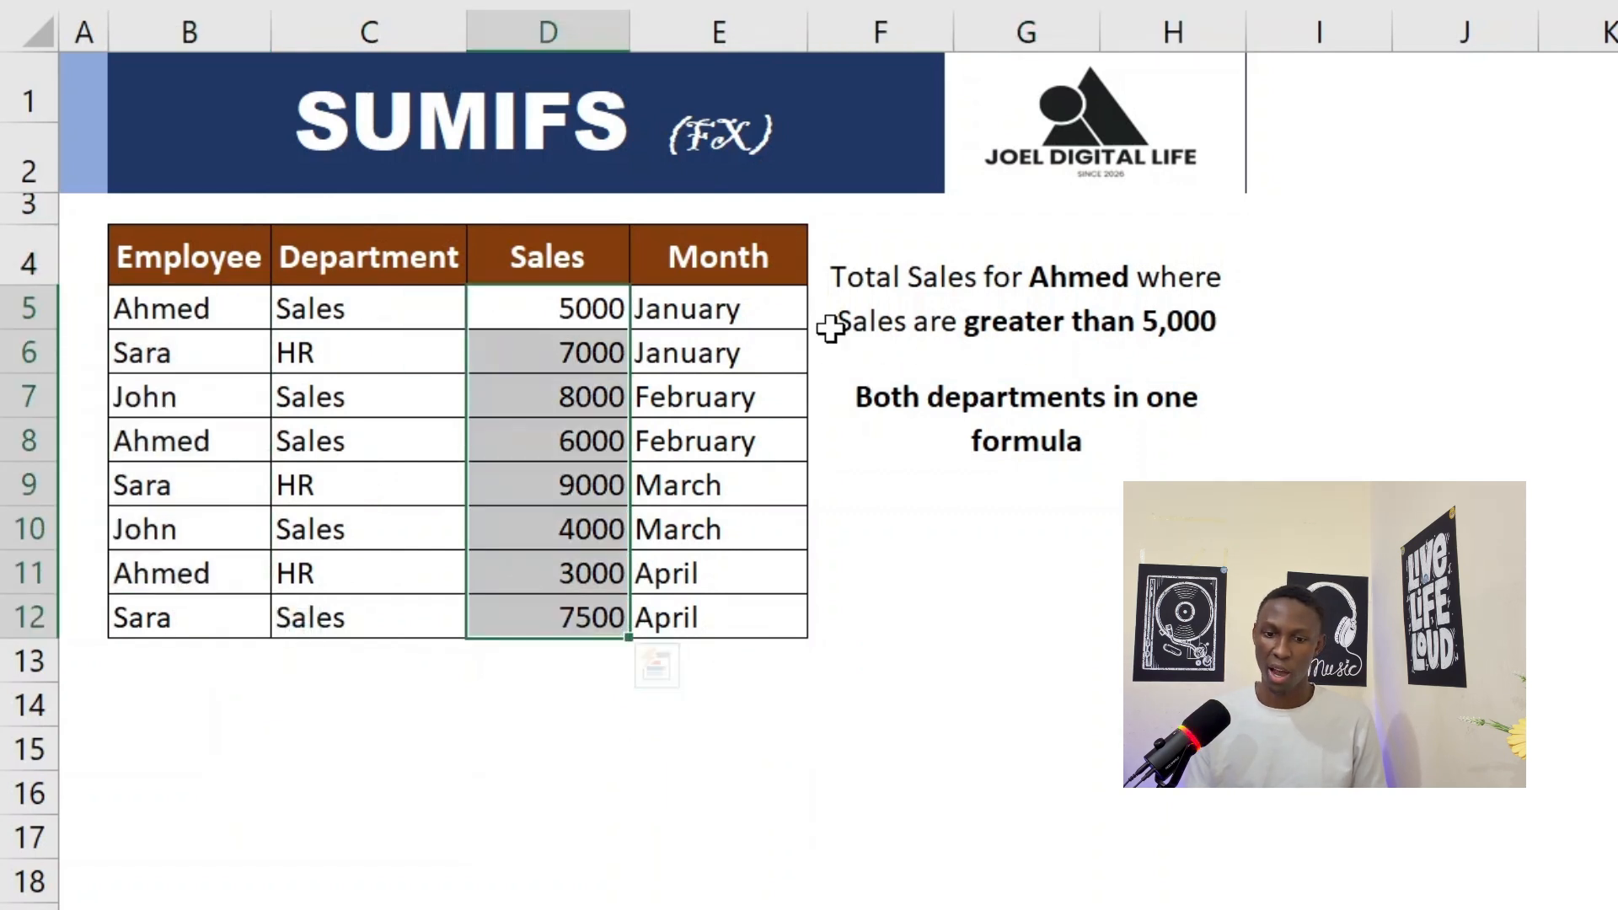
left_click(278, 693)
left_click(198, 696)
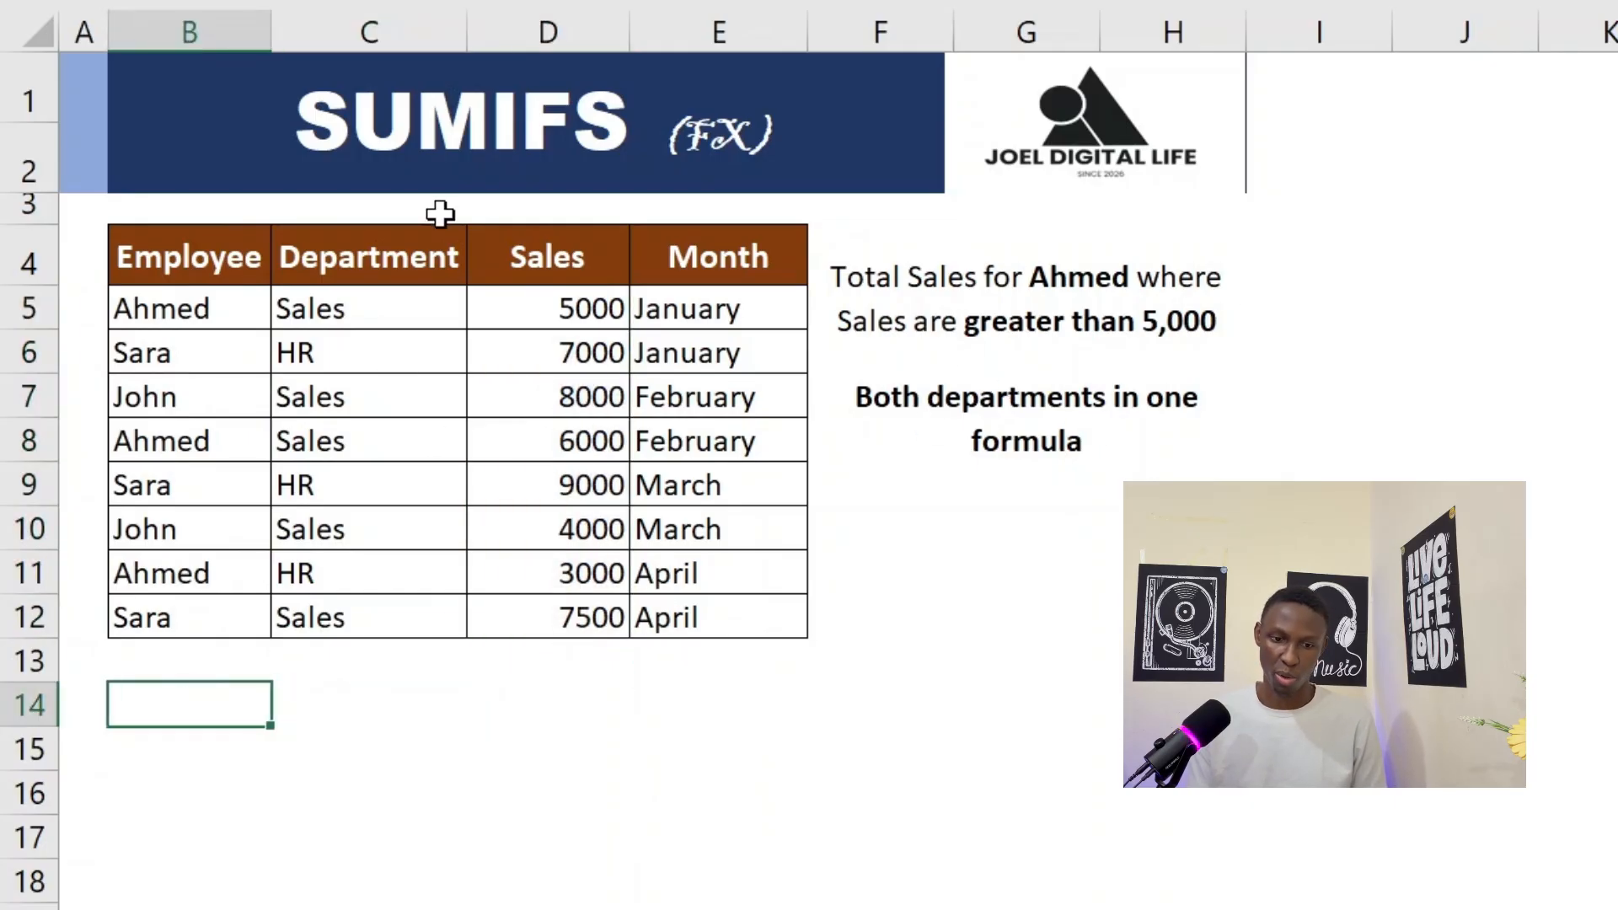
left_click(321, 709)
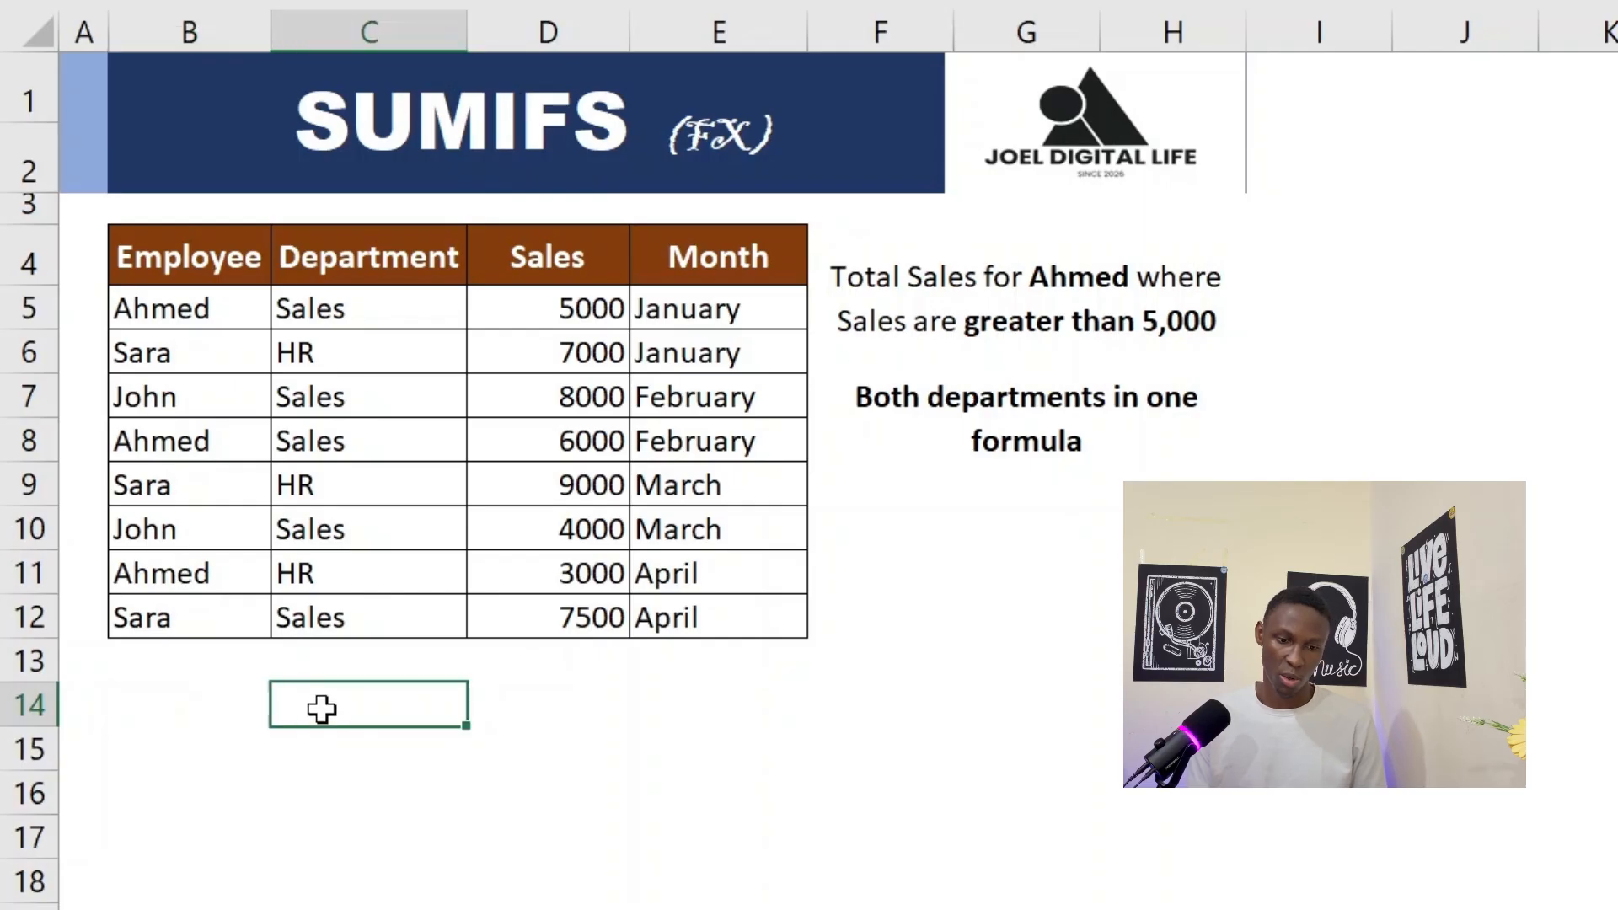
left_click(223, 708)
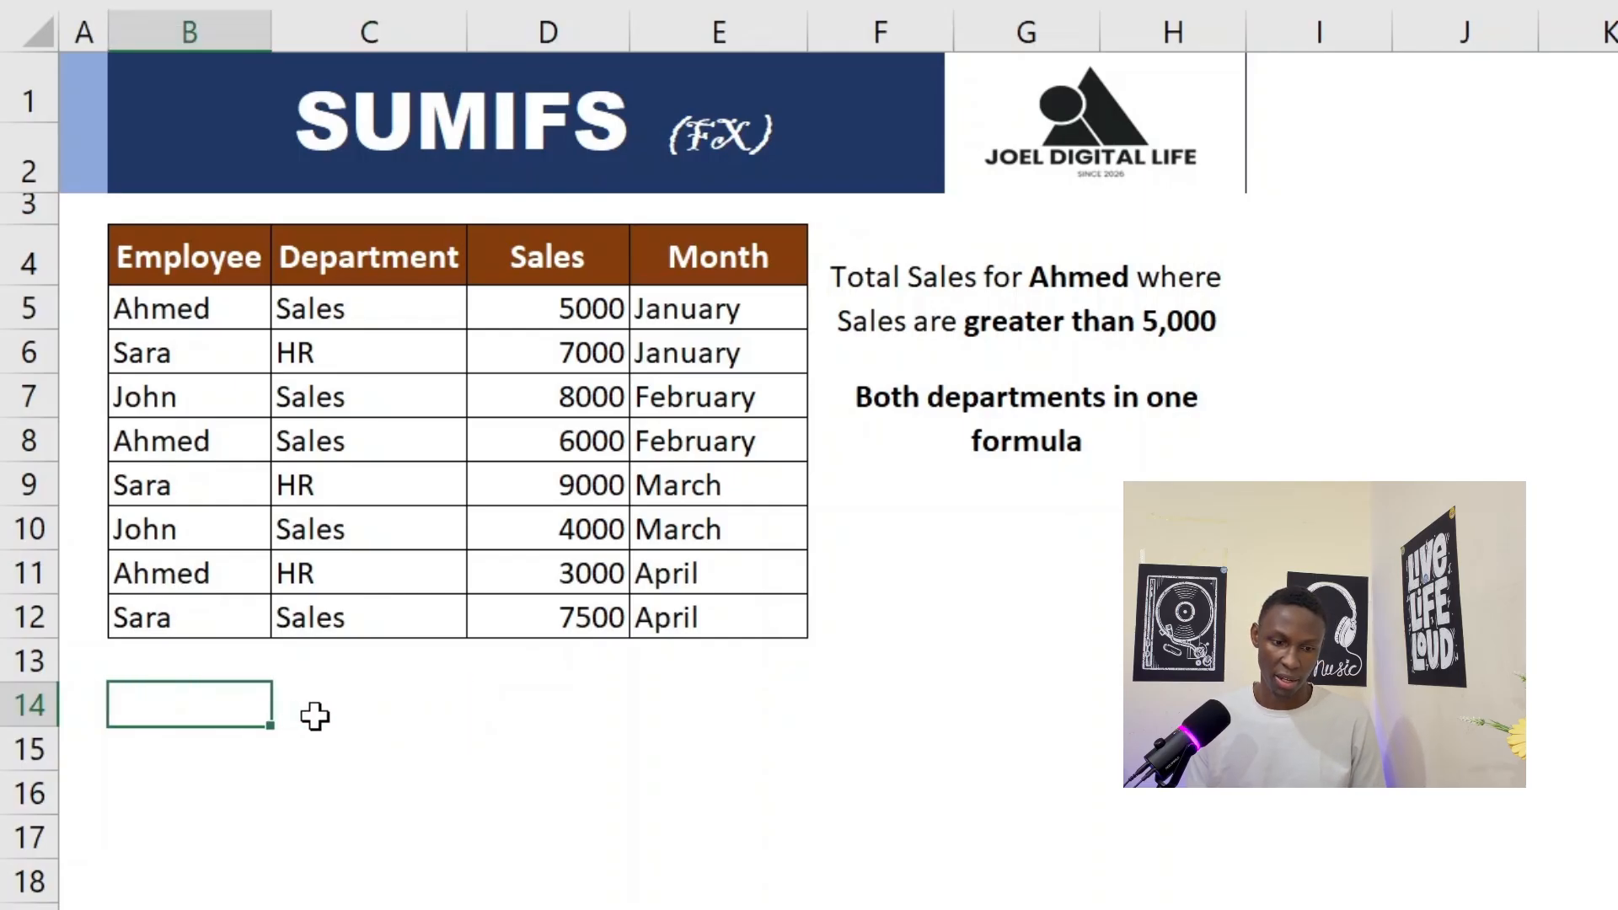
Start a SUMIFS formula in cell C14 with the Sales values D5:D12 as the sum range
left_click(324, 709)
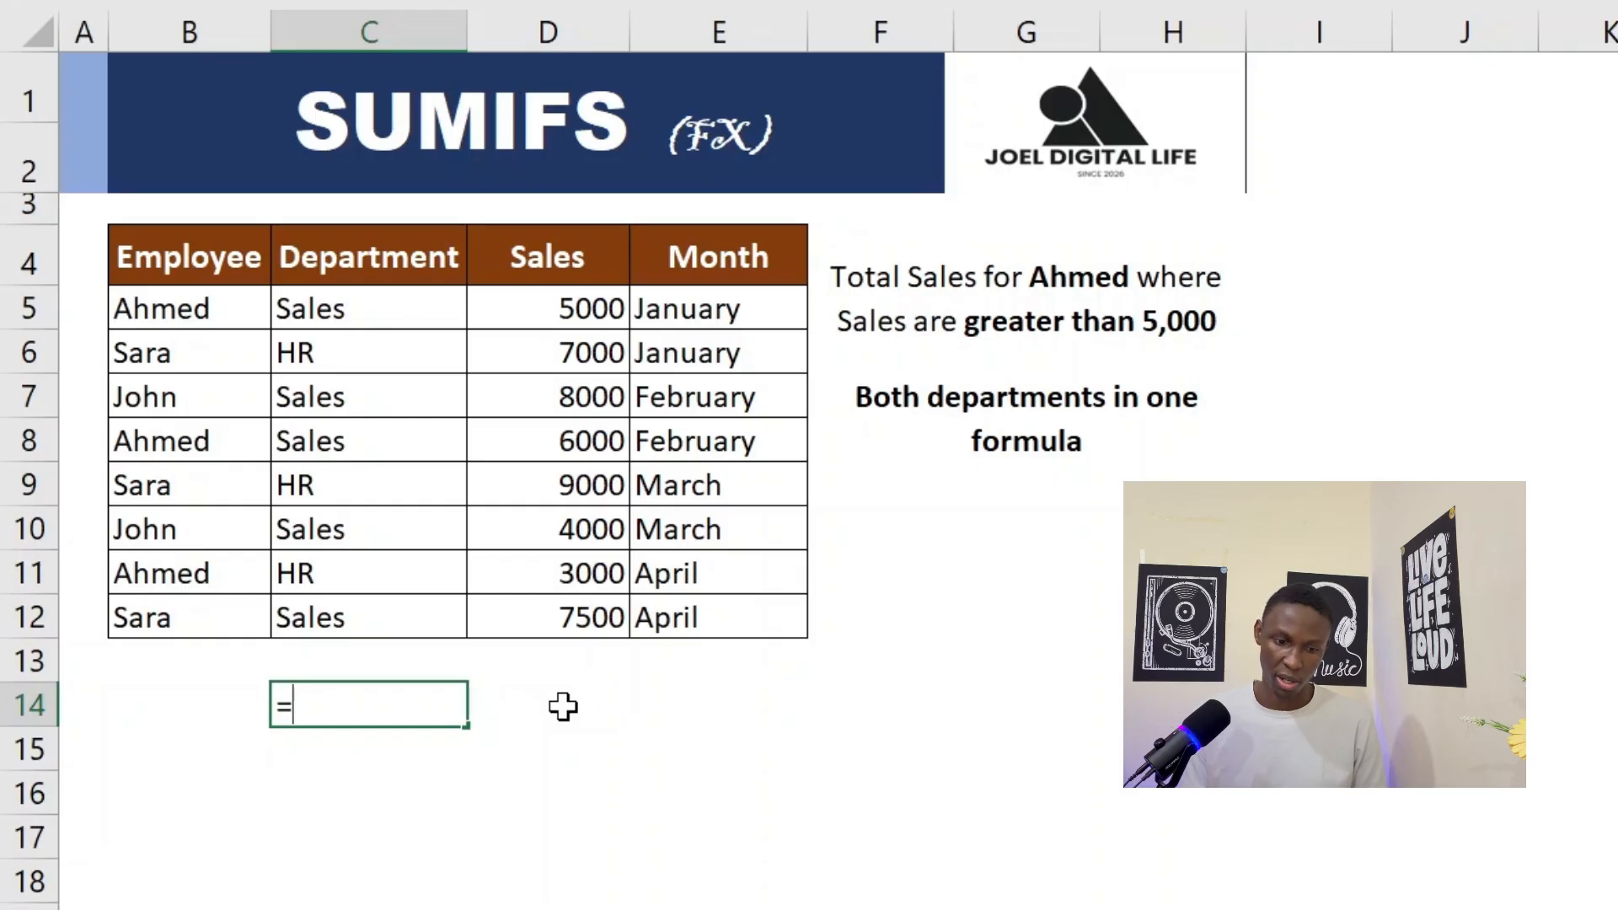
type("=sum")
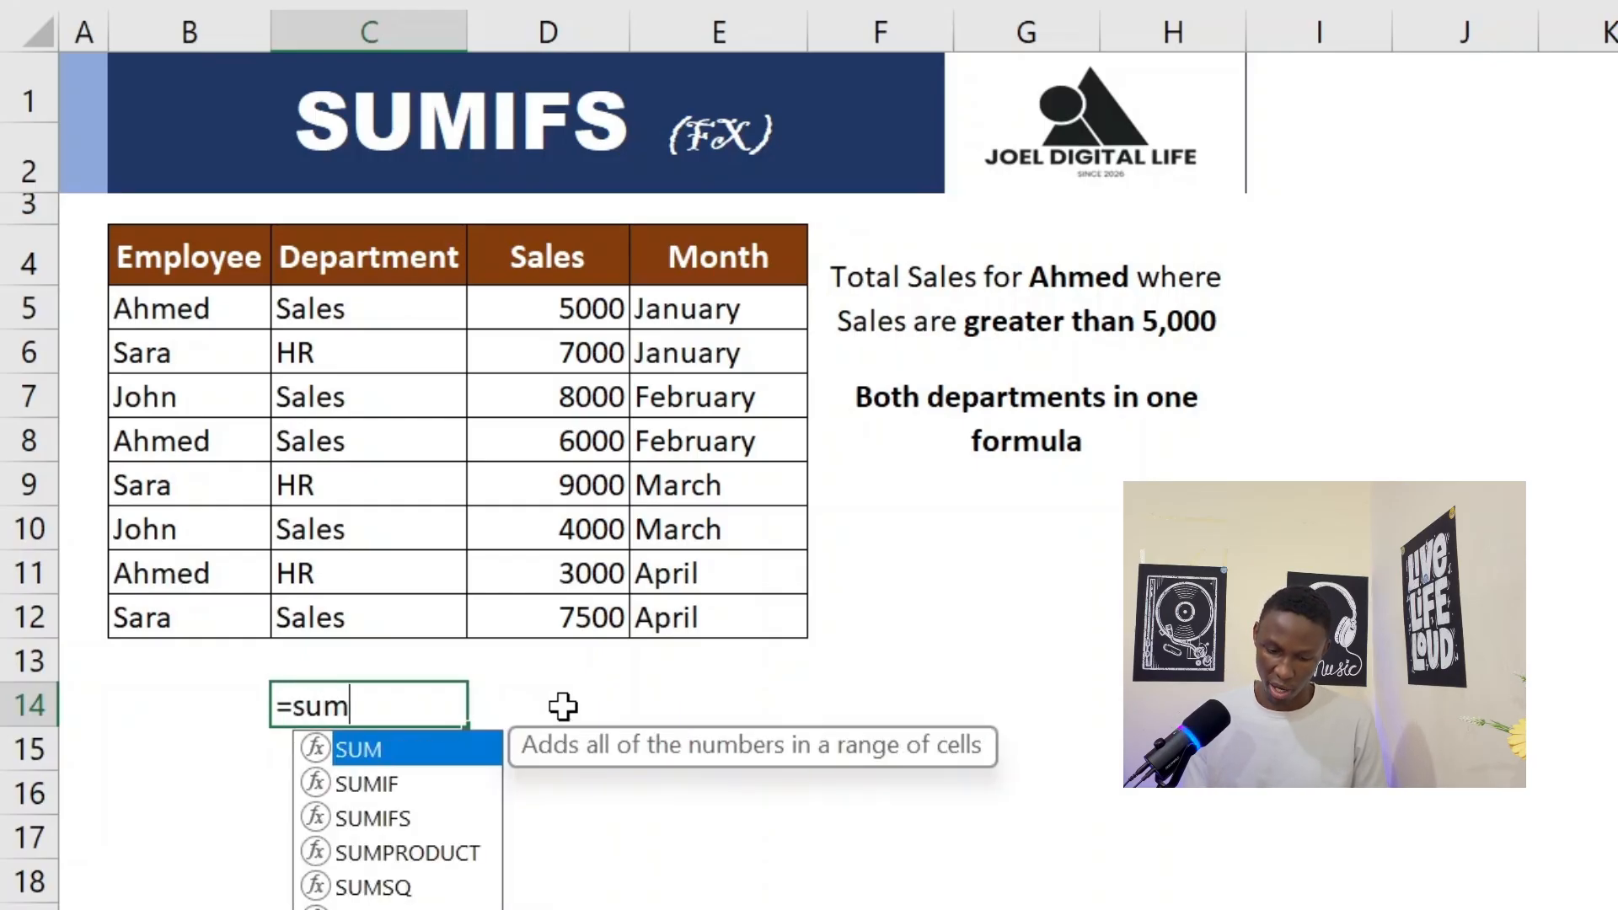
type("if")
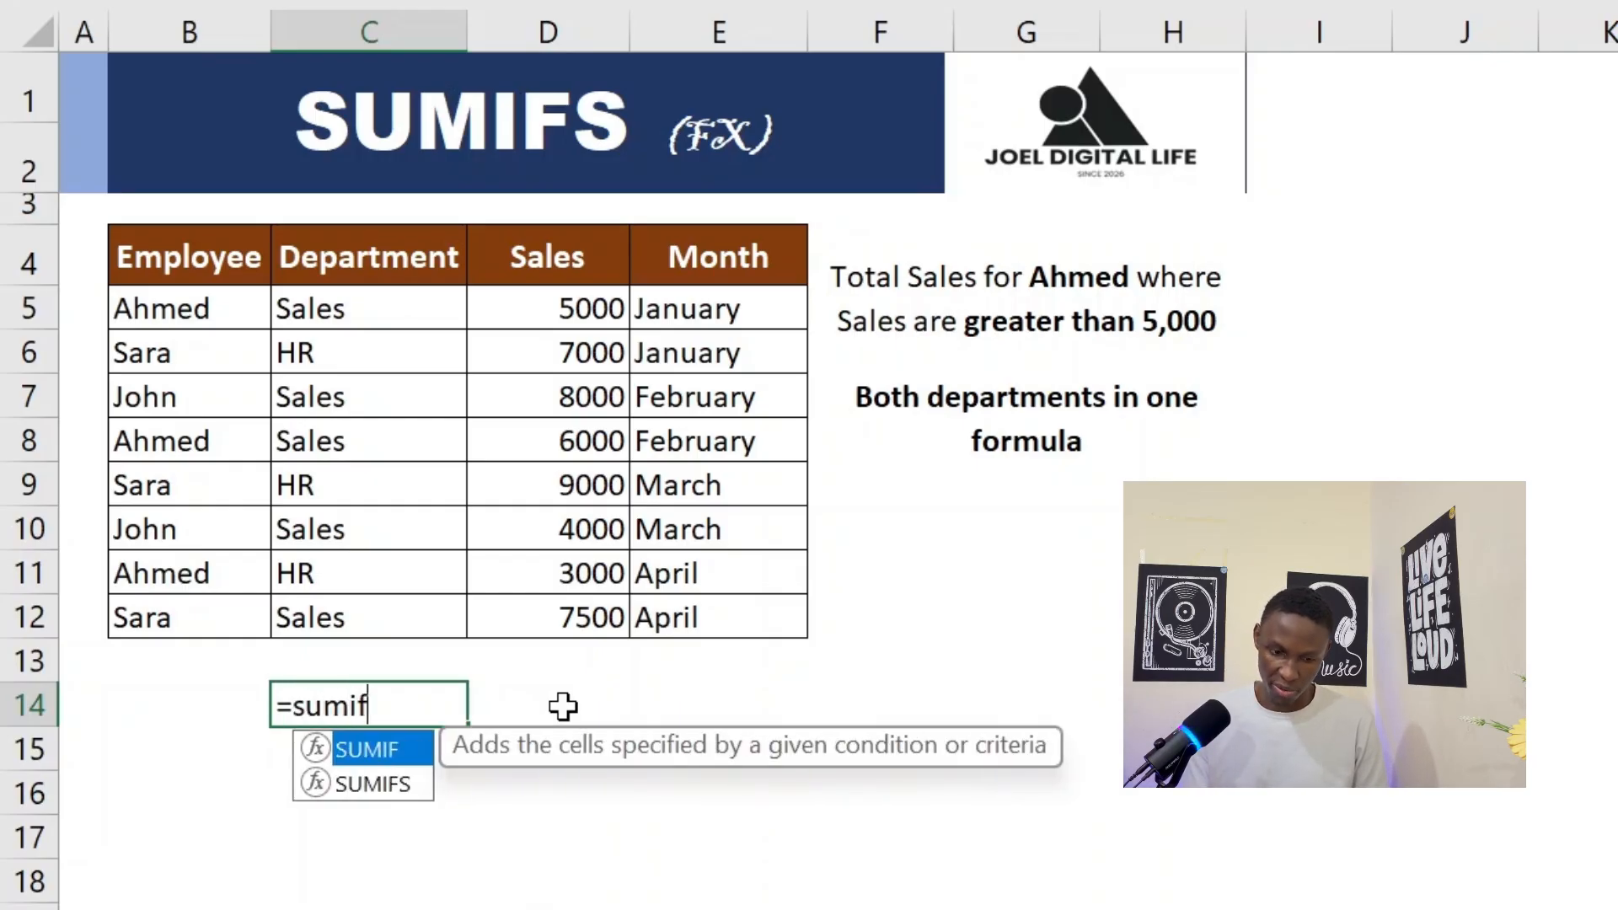
type("s")
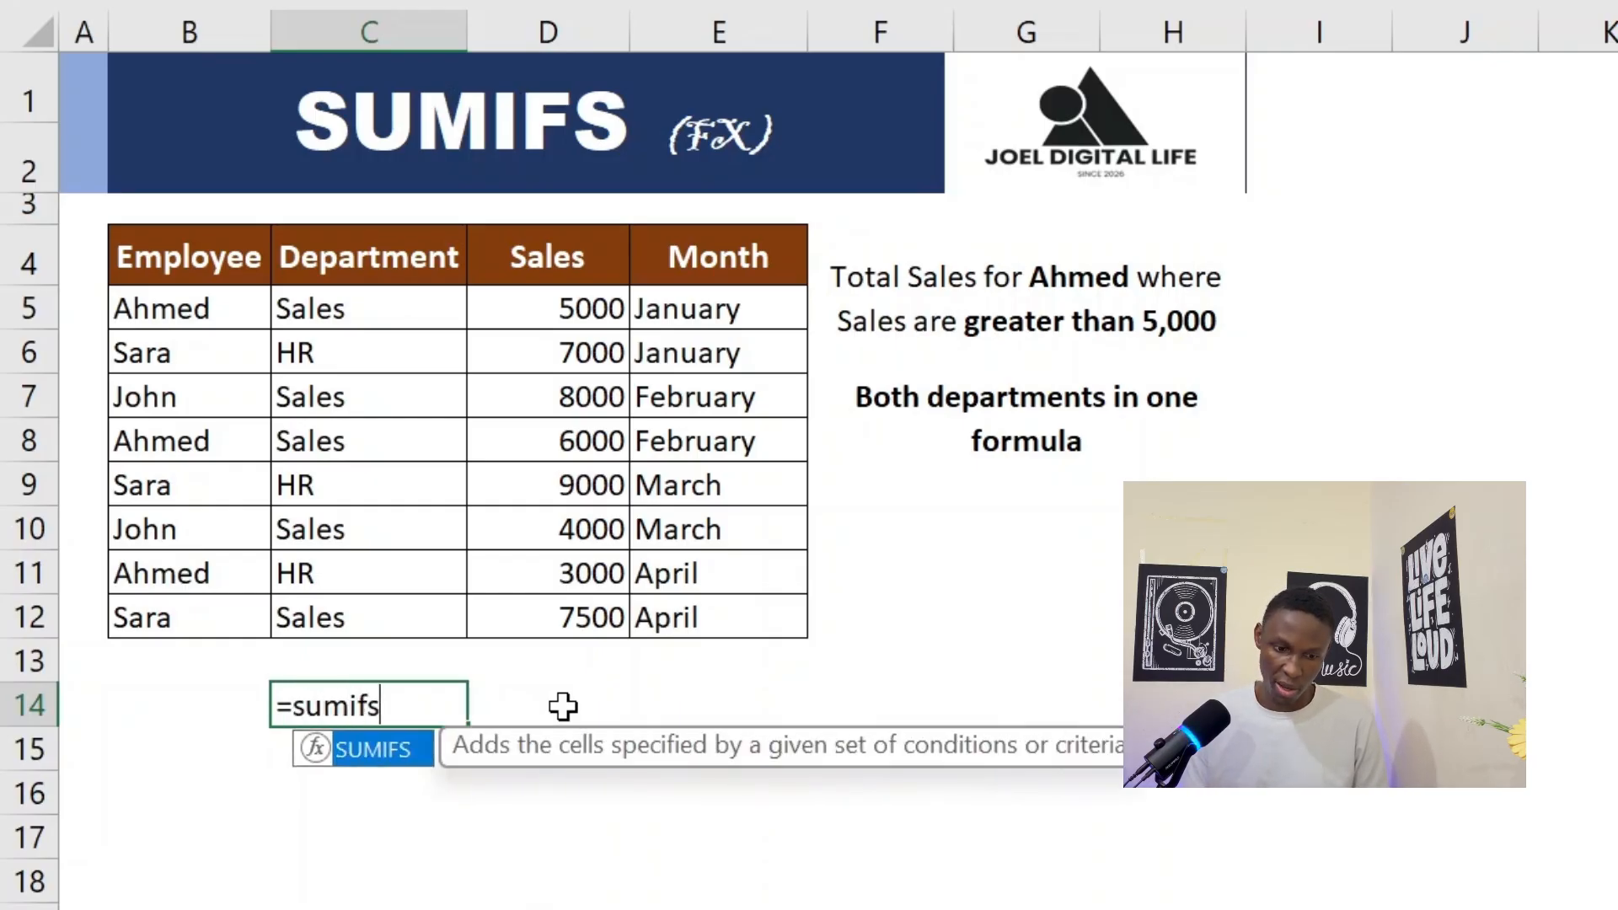
double_click(373, 753)
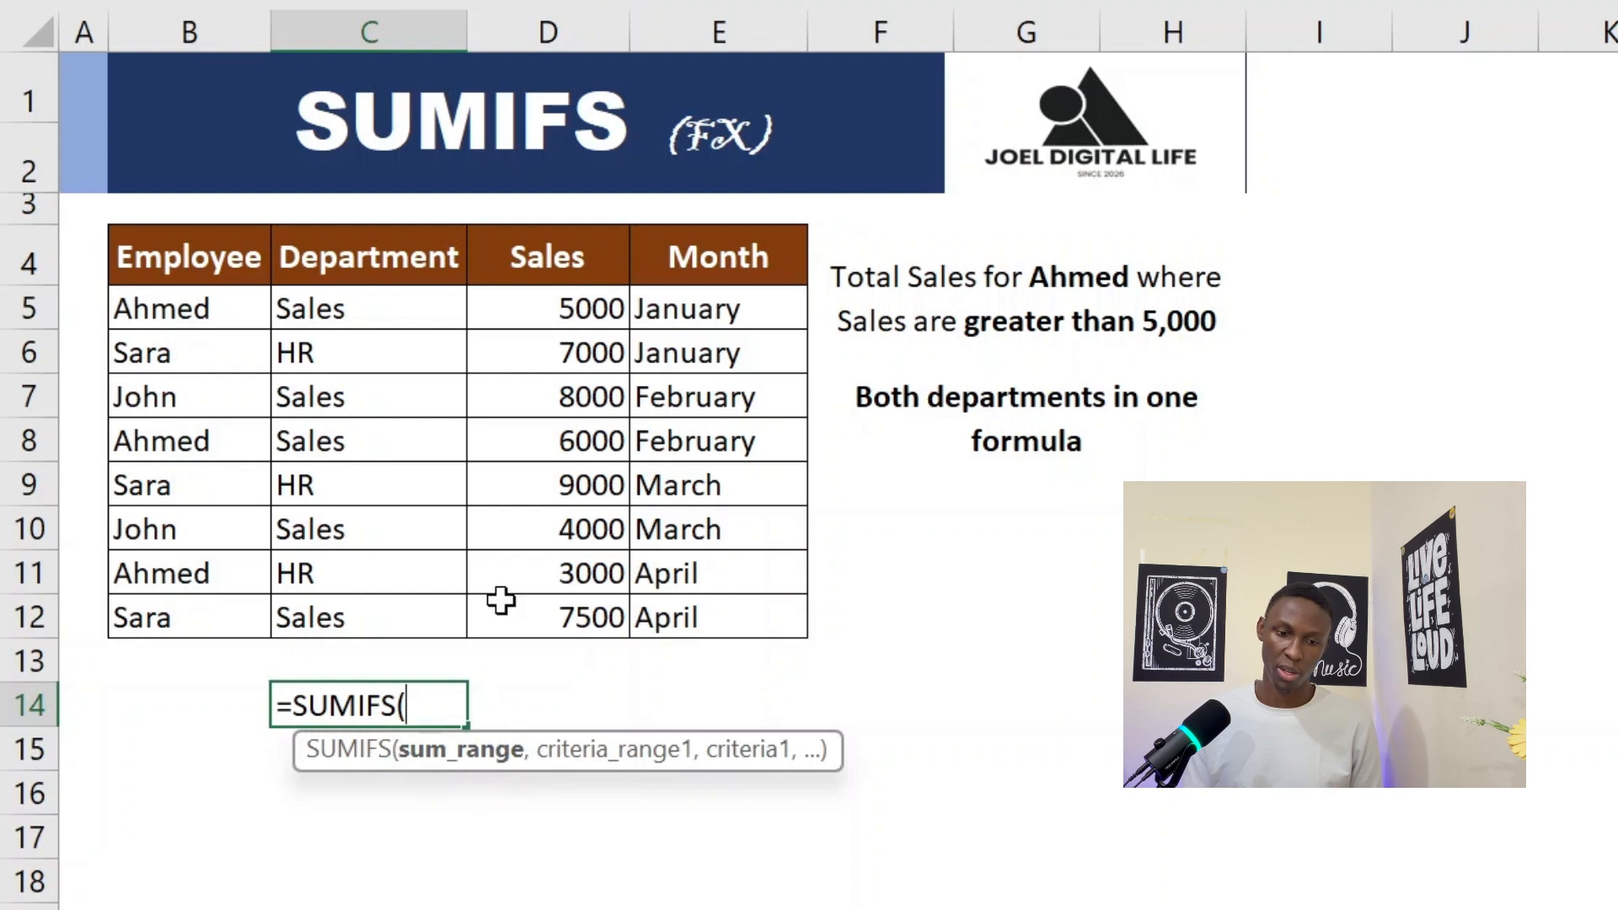
left_click_drag(578, 301, 553, 602)
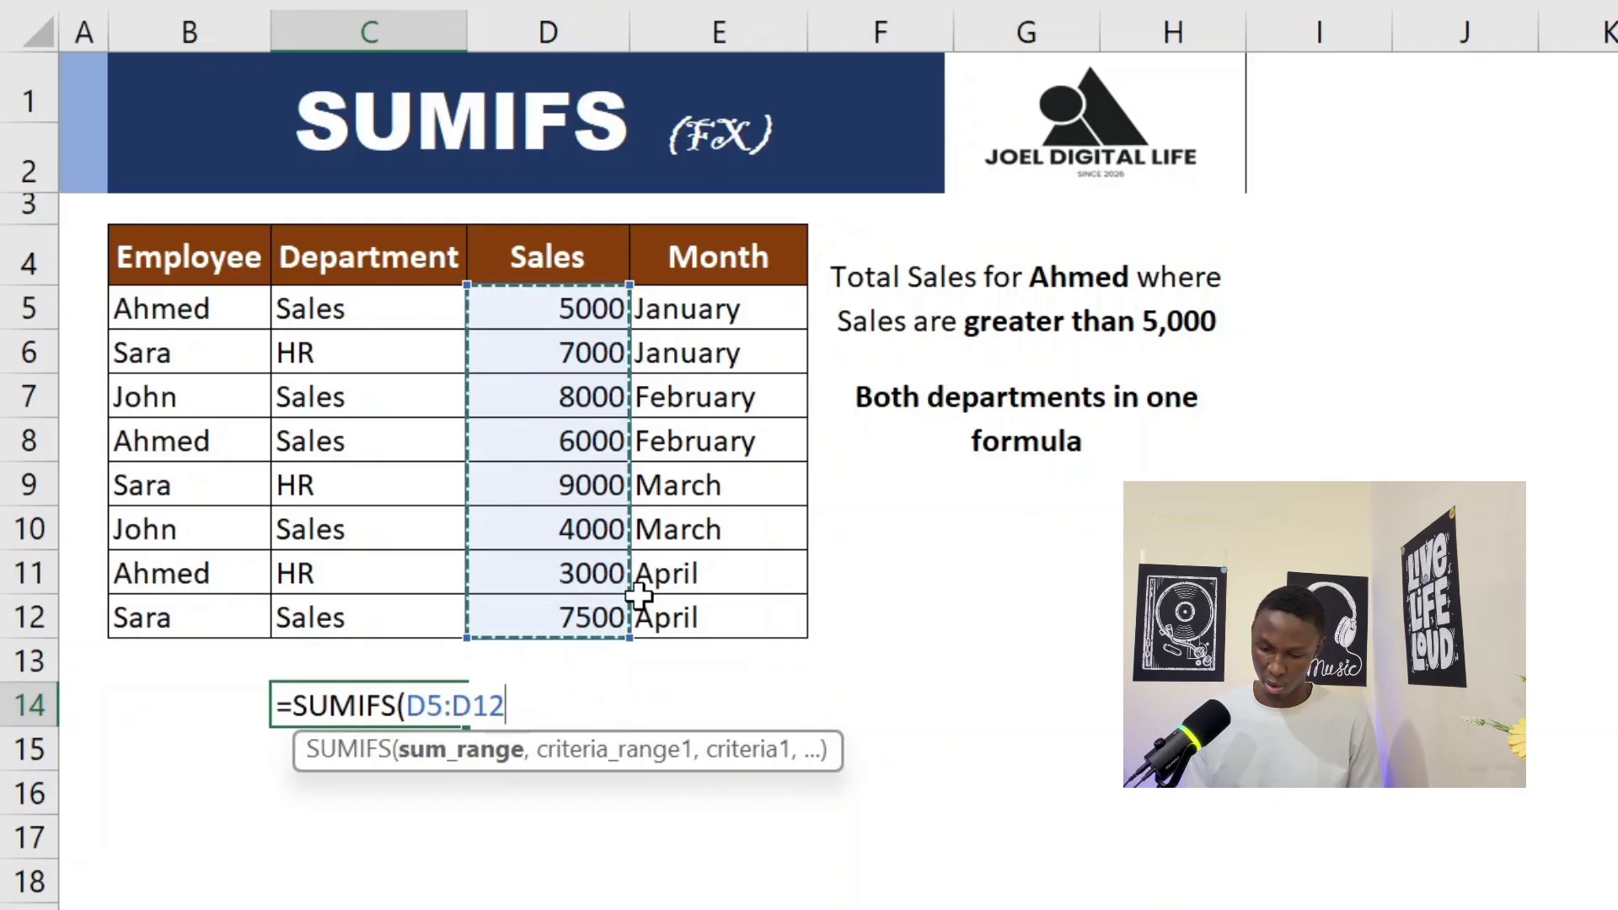
type(",")
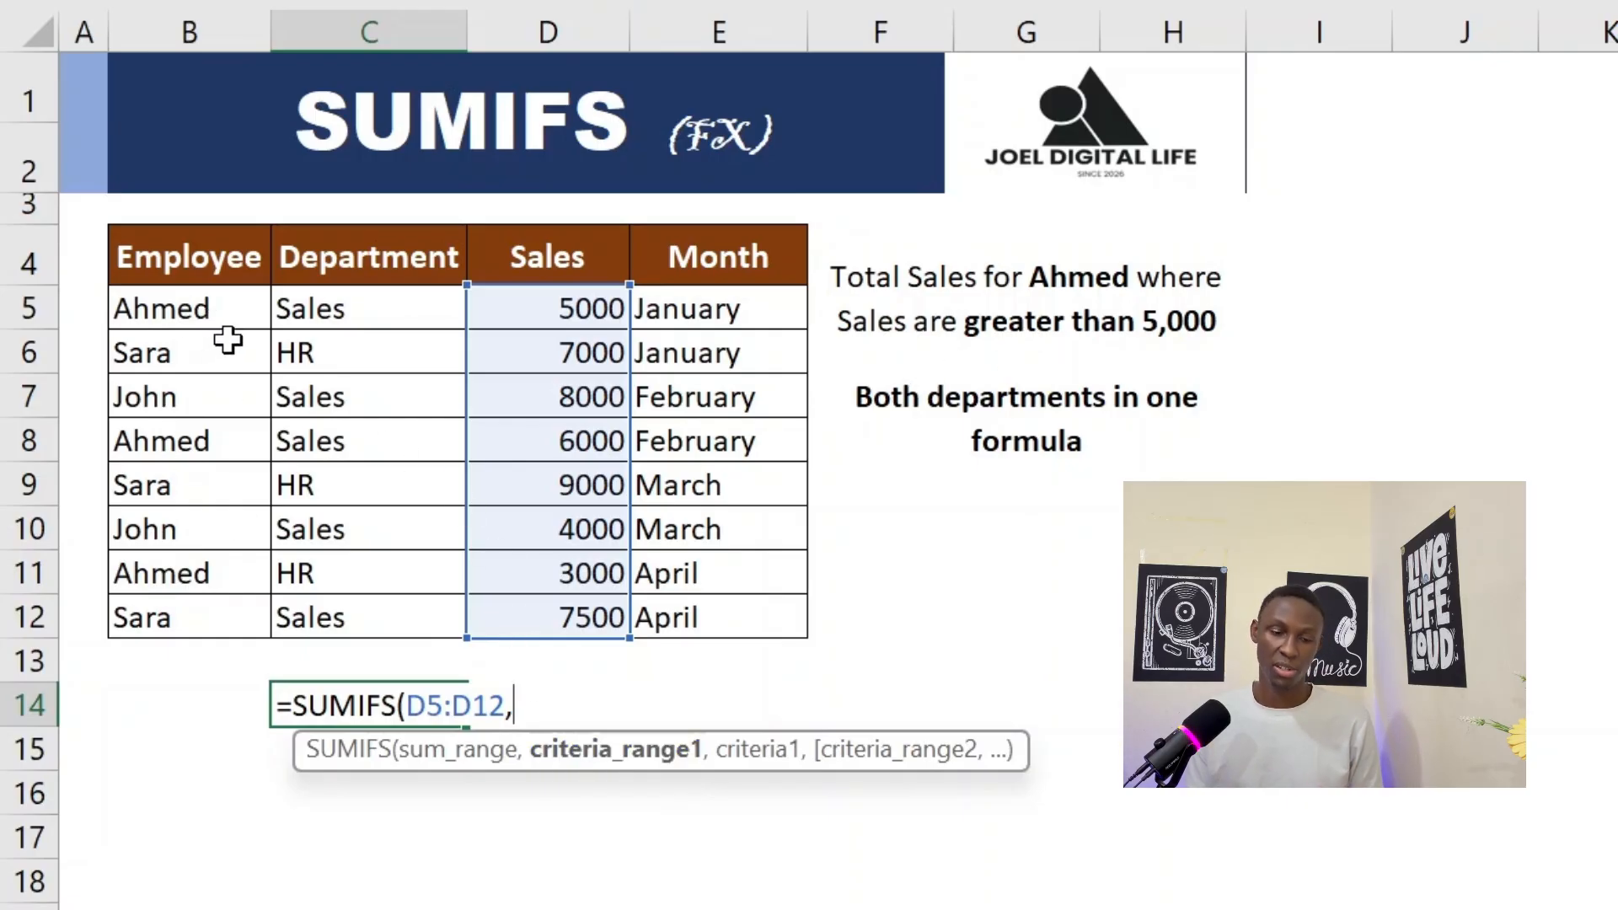
Add B5:B12 as the first criteria range, with the employee named in the task note as its quoted criterion
left_click_drag(218, 301, 216, 617)
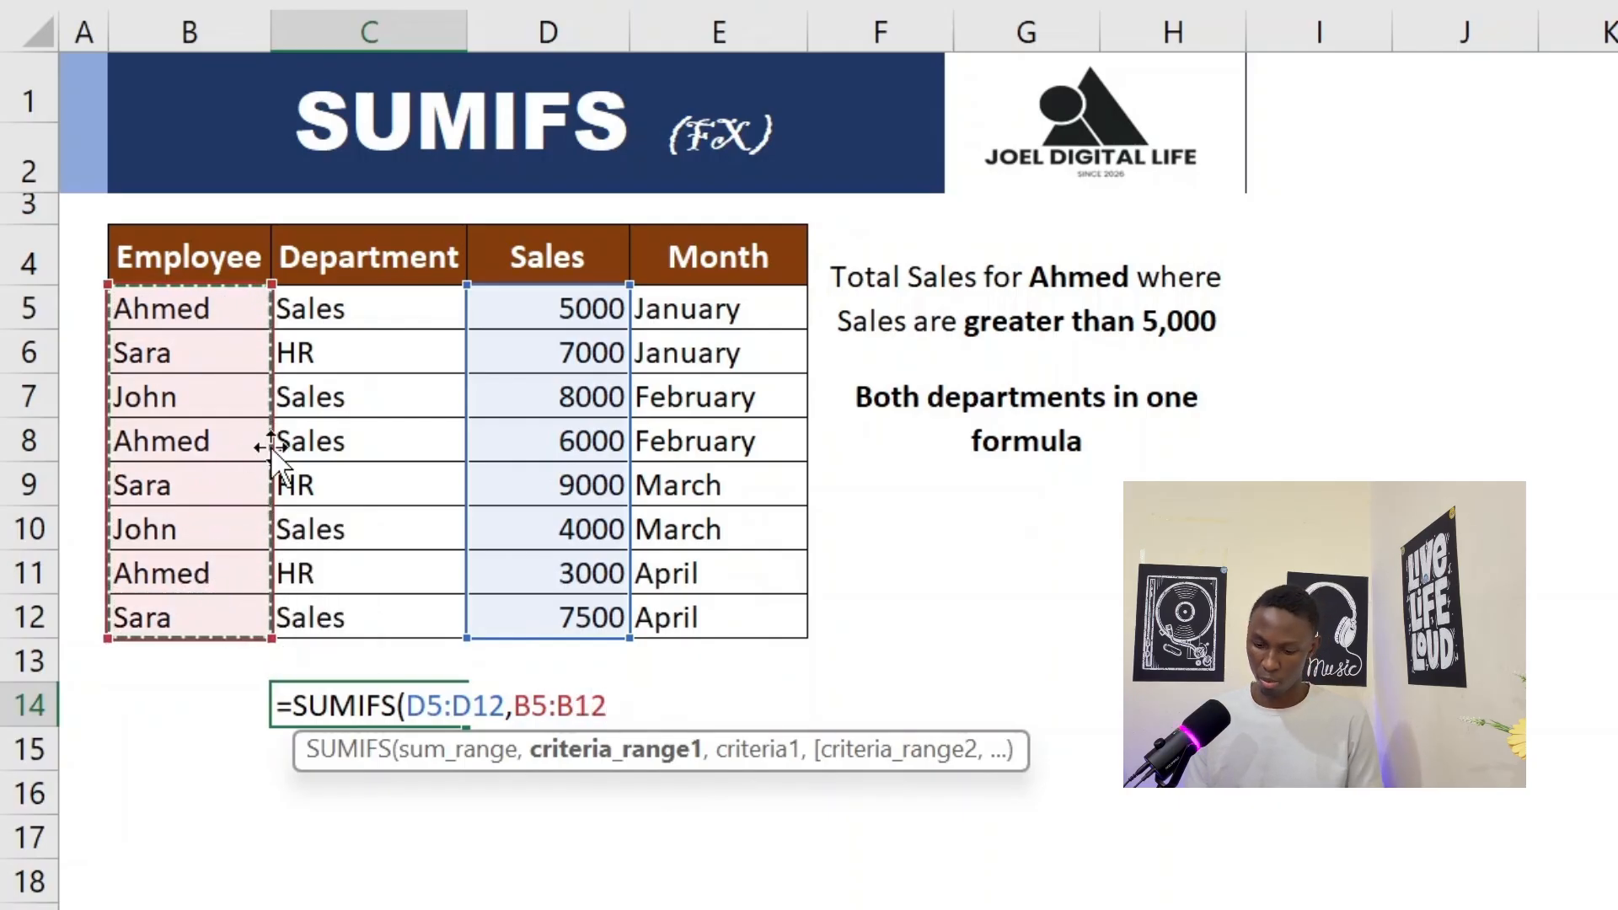
type(",")
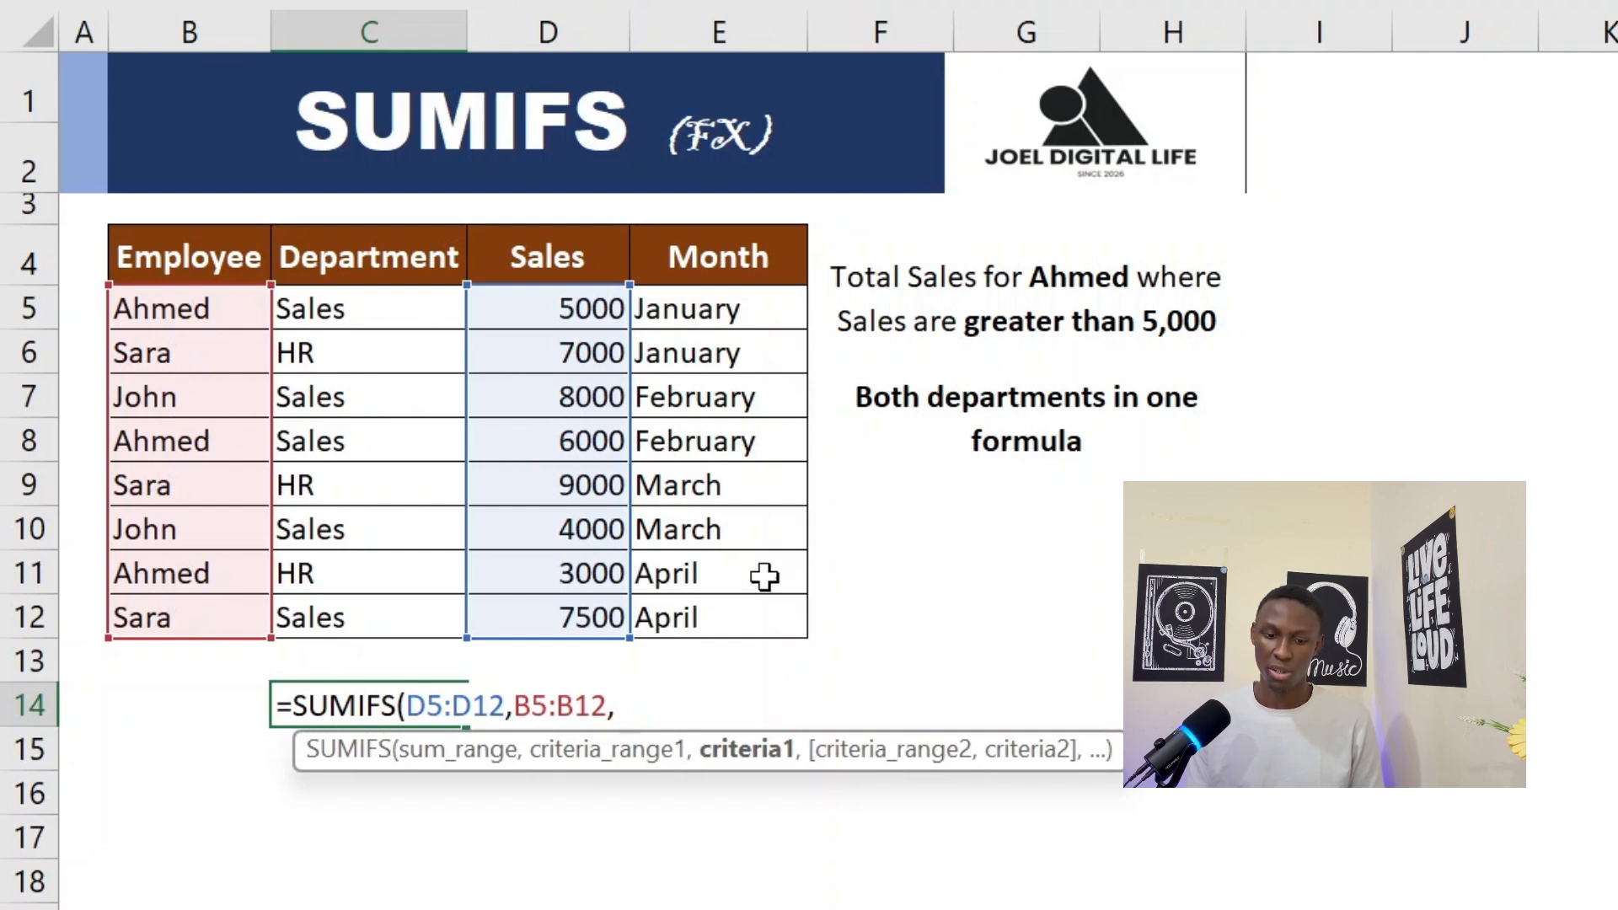
type("\"A")
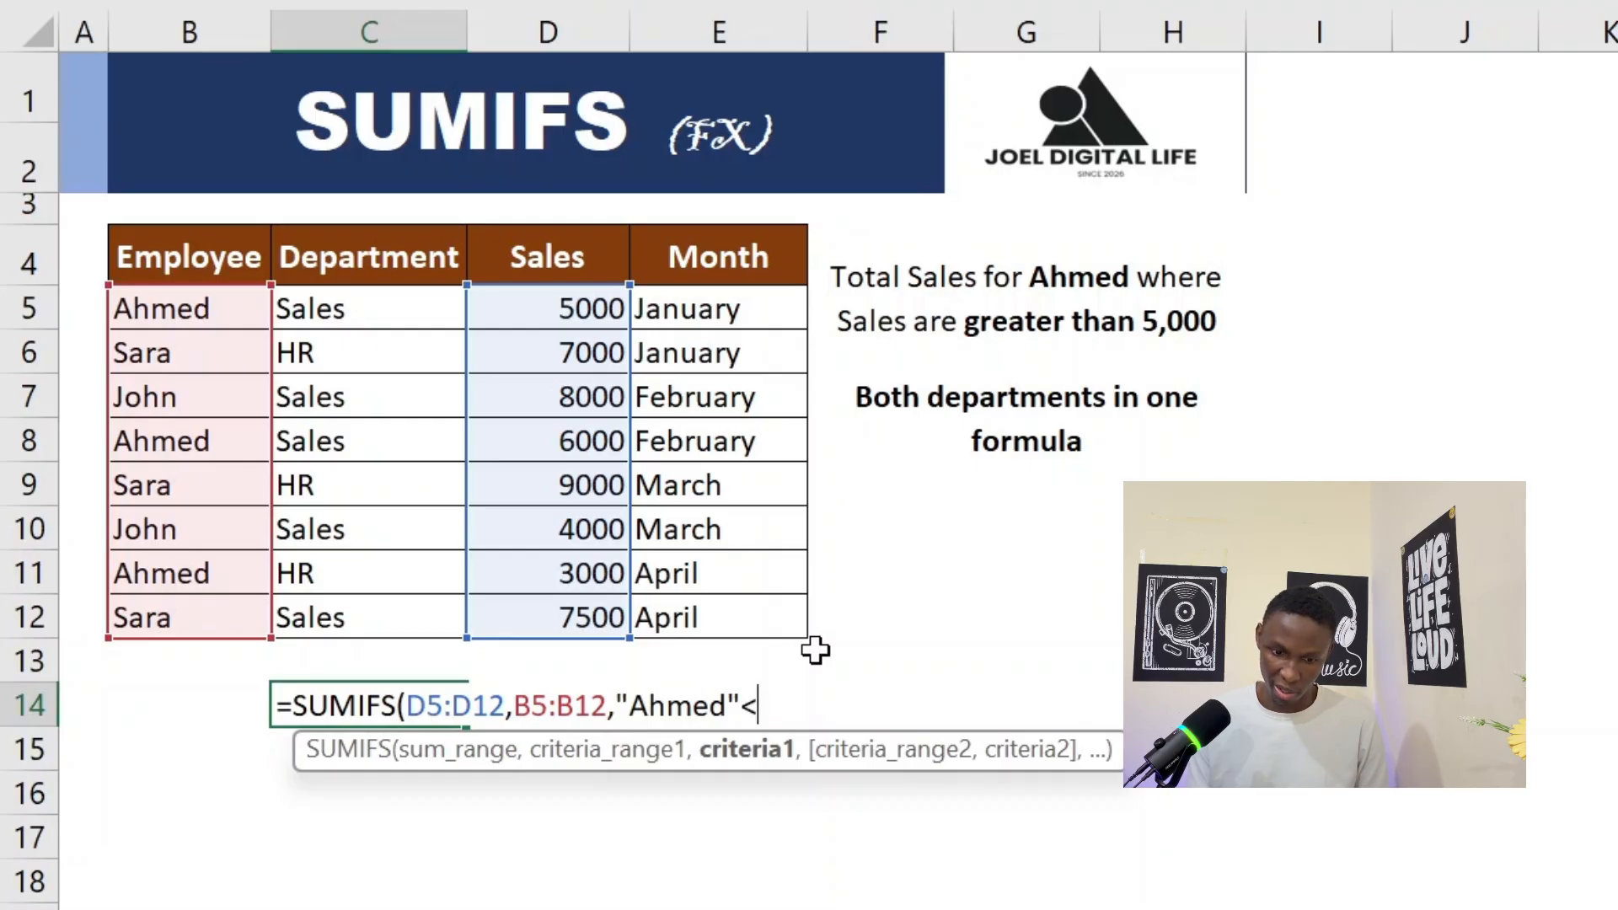
type("hmed\",")
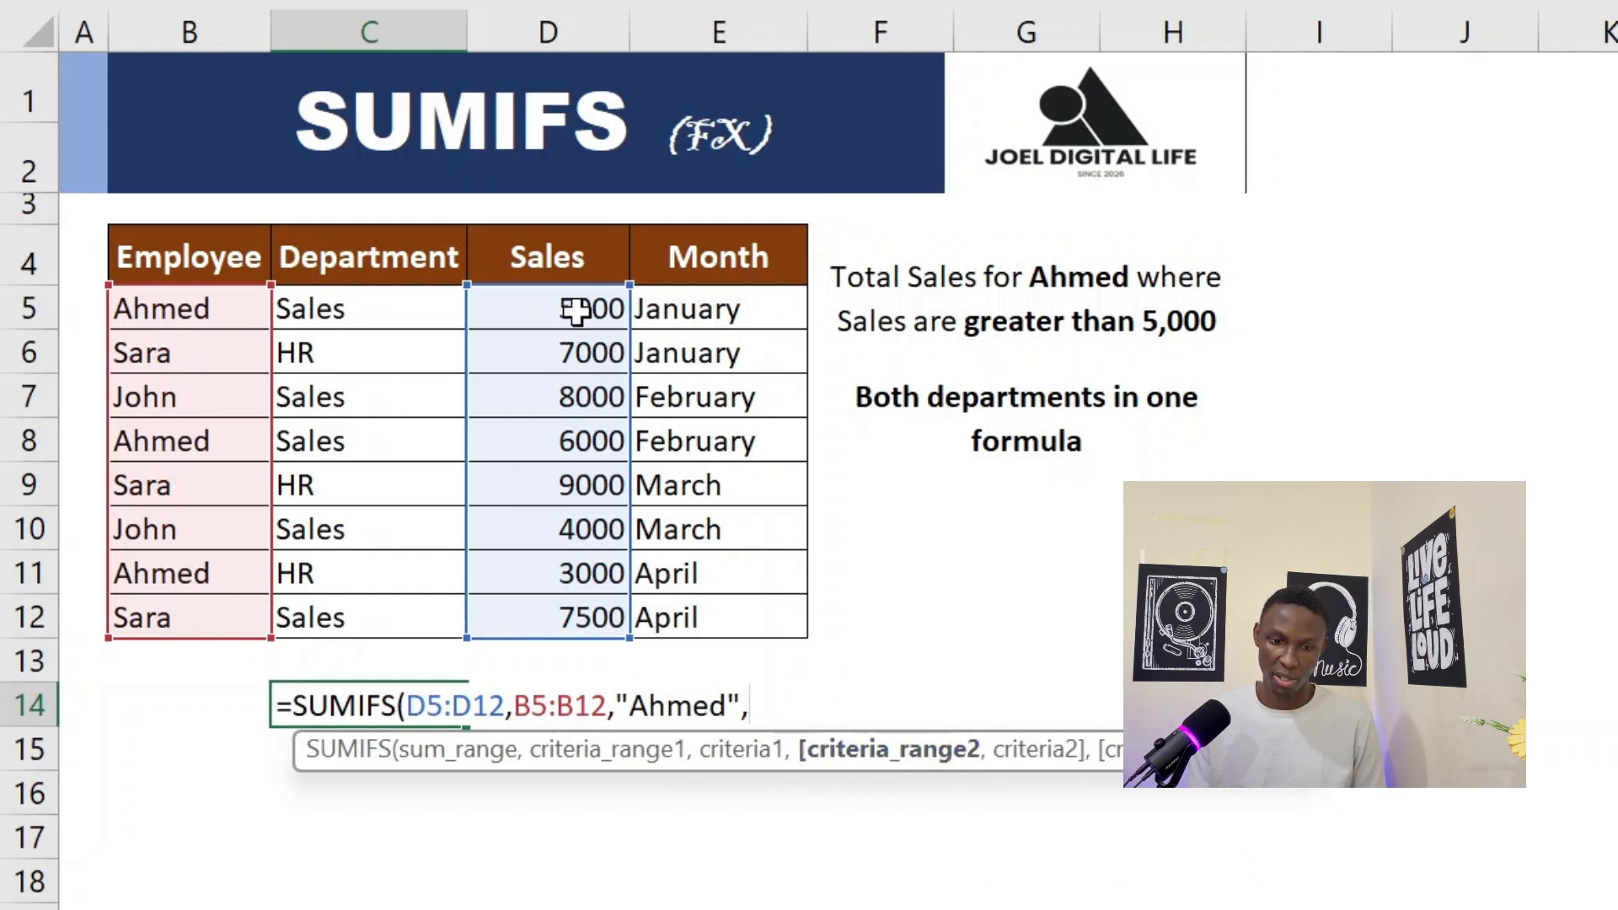
Add D5:D12 as the second criteria range with the criterion ">5000" and complete the SUMIFS formula
left_click(578, 302)
left_click_drag(579, 302, 595, 620)
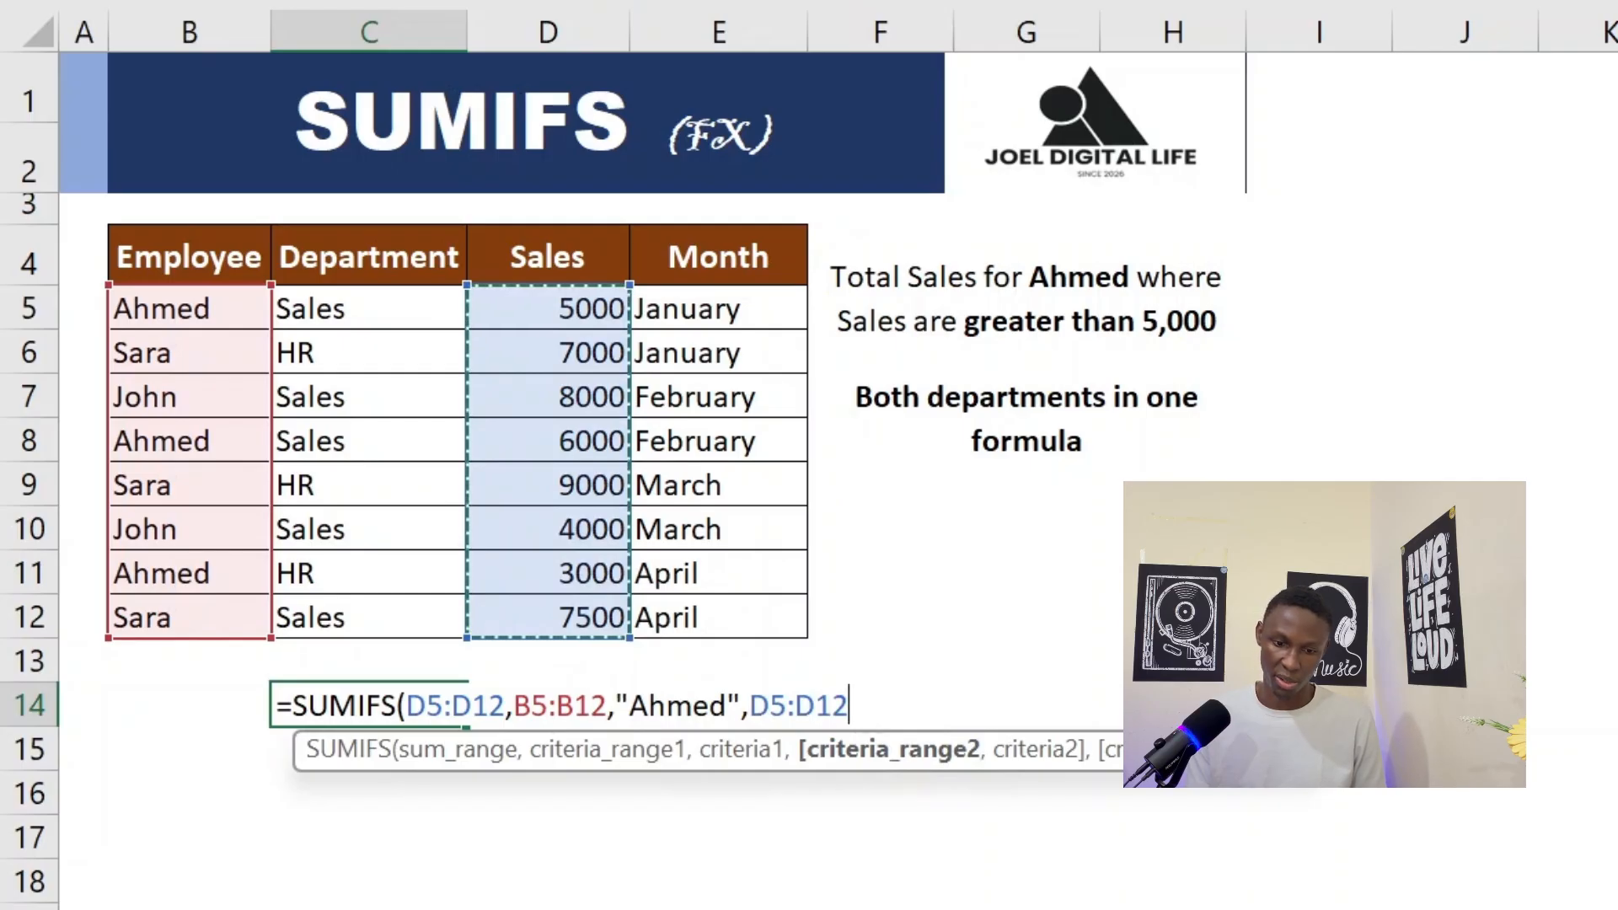
type(",\">")
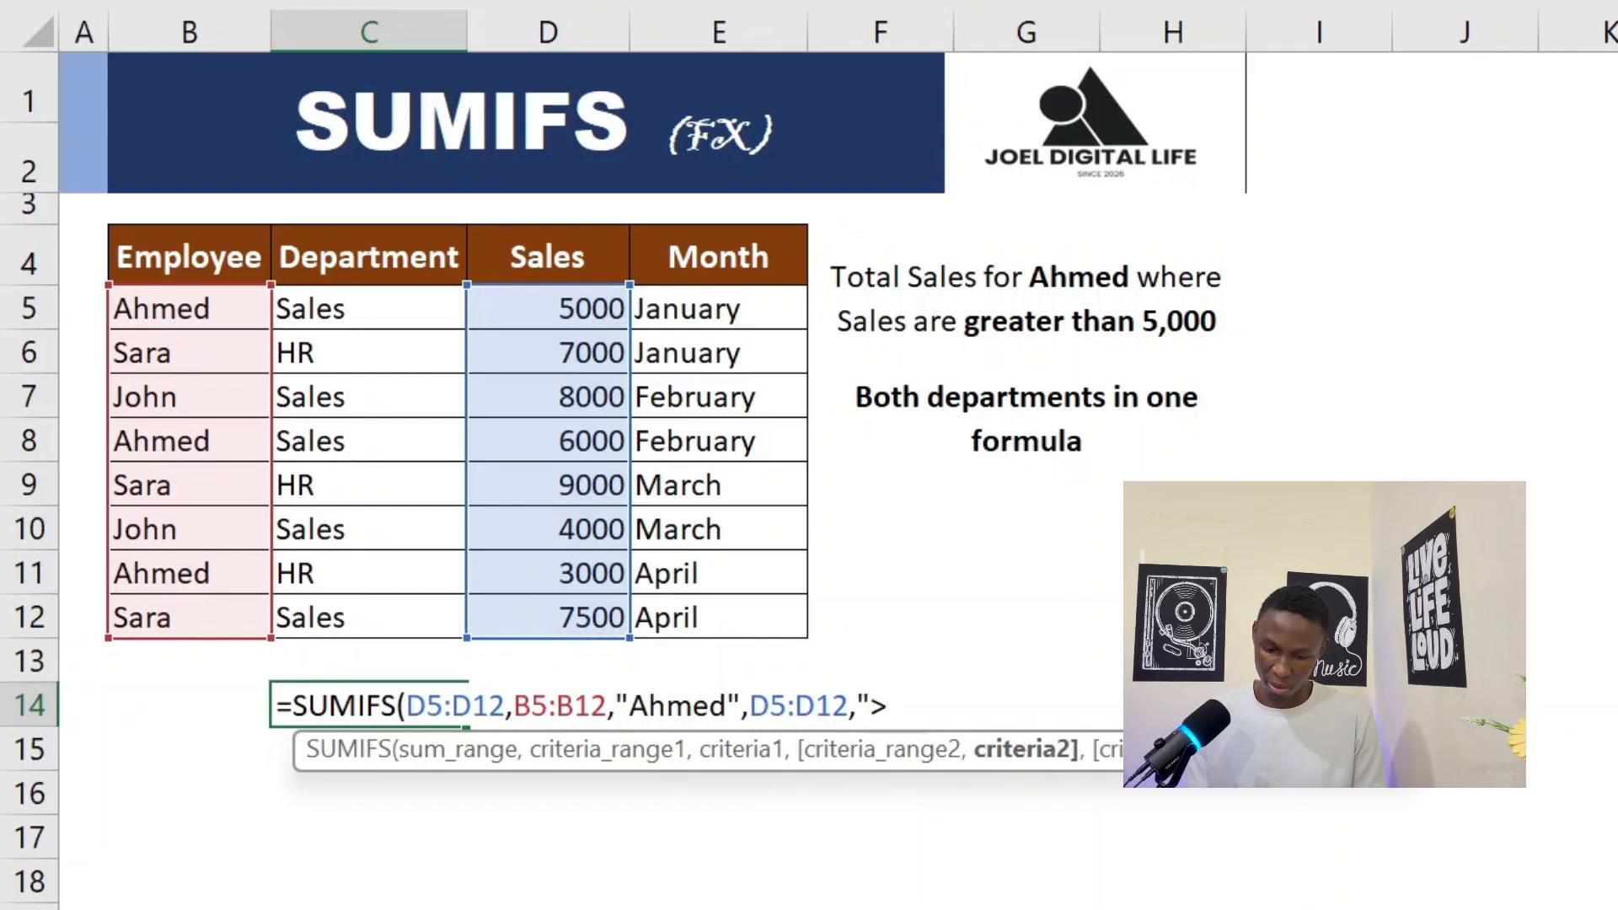
type("5000")
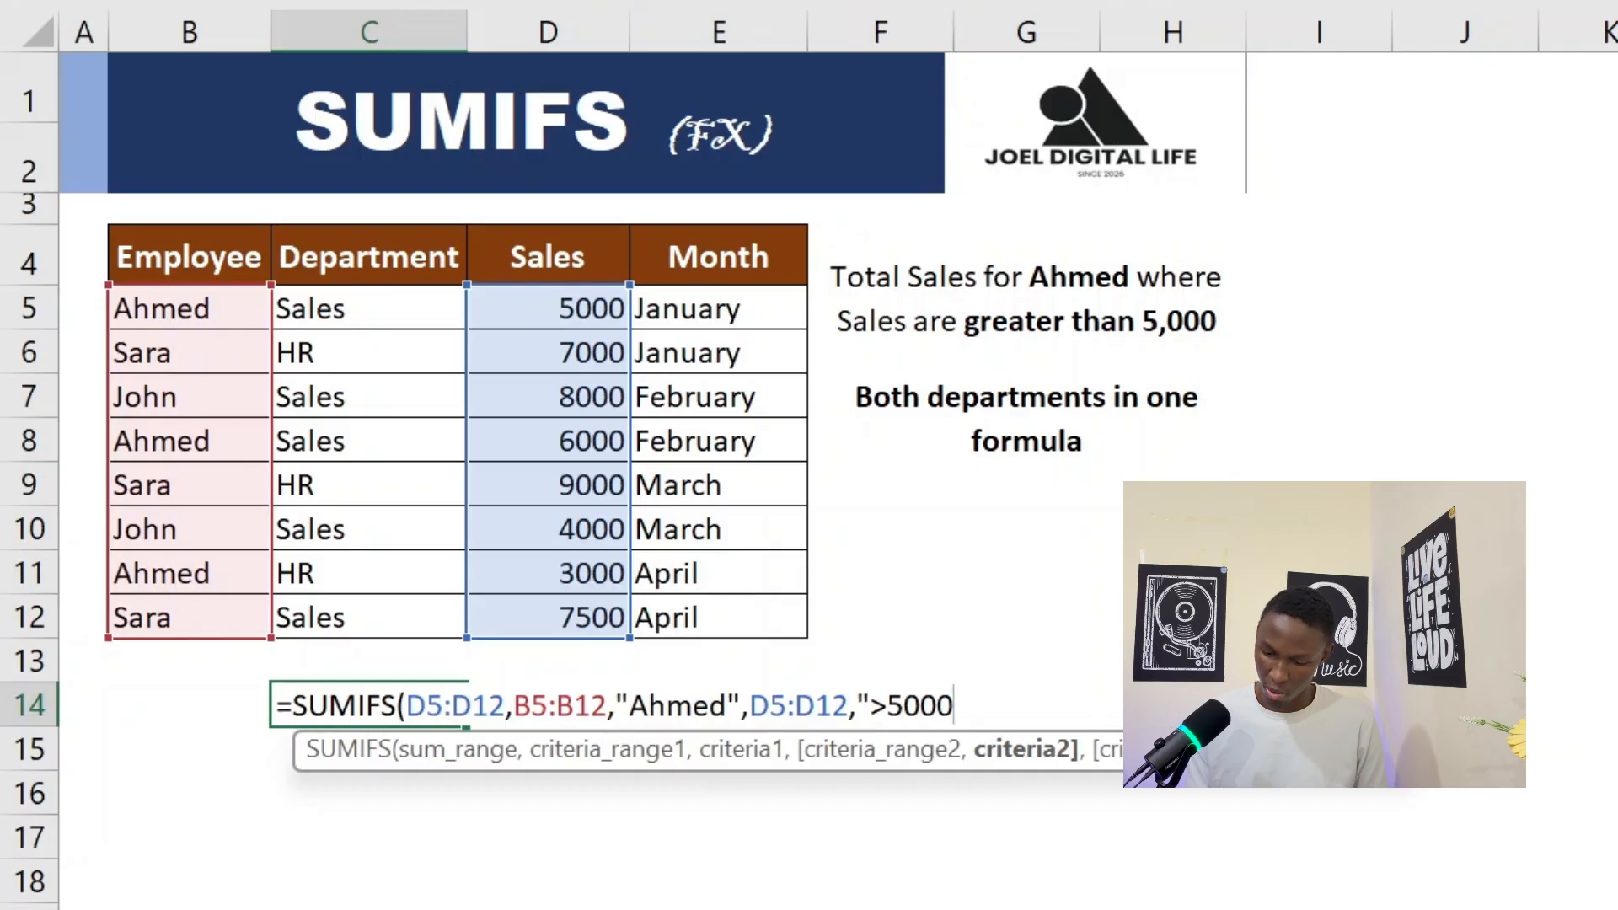
type("\")")
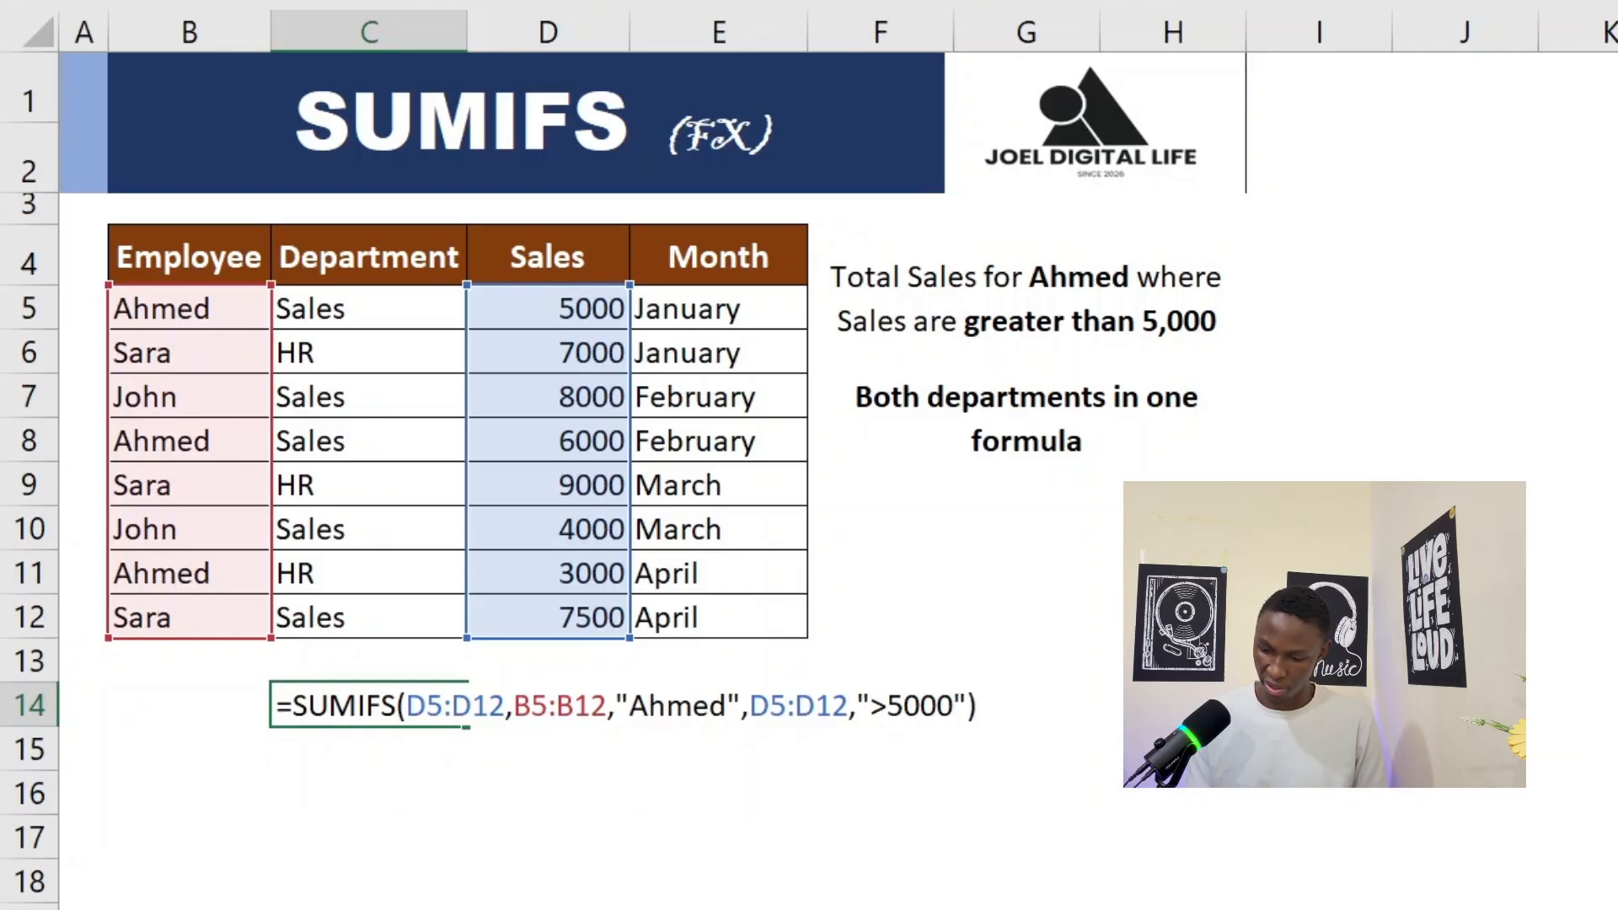
key("Return")
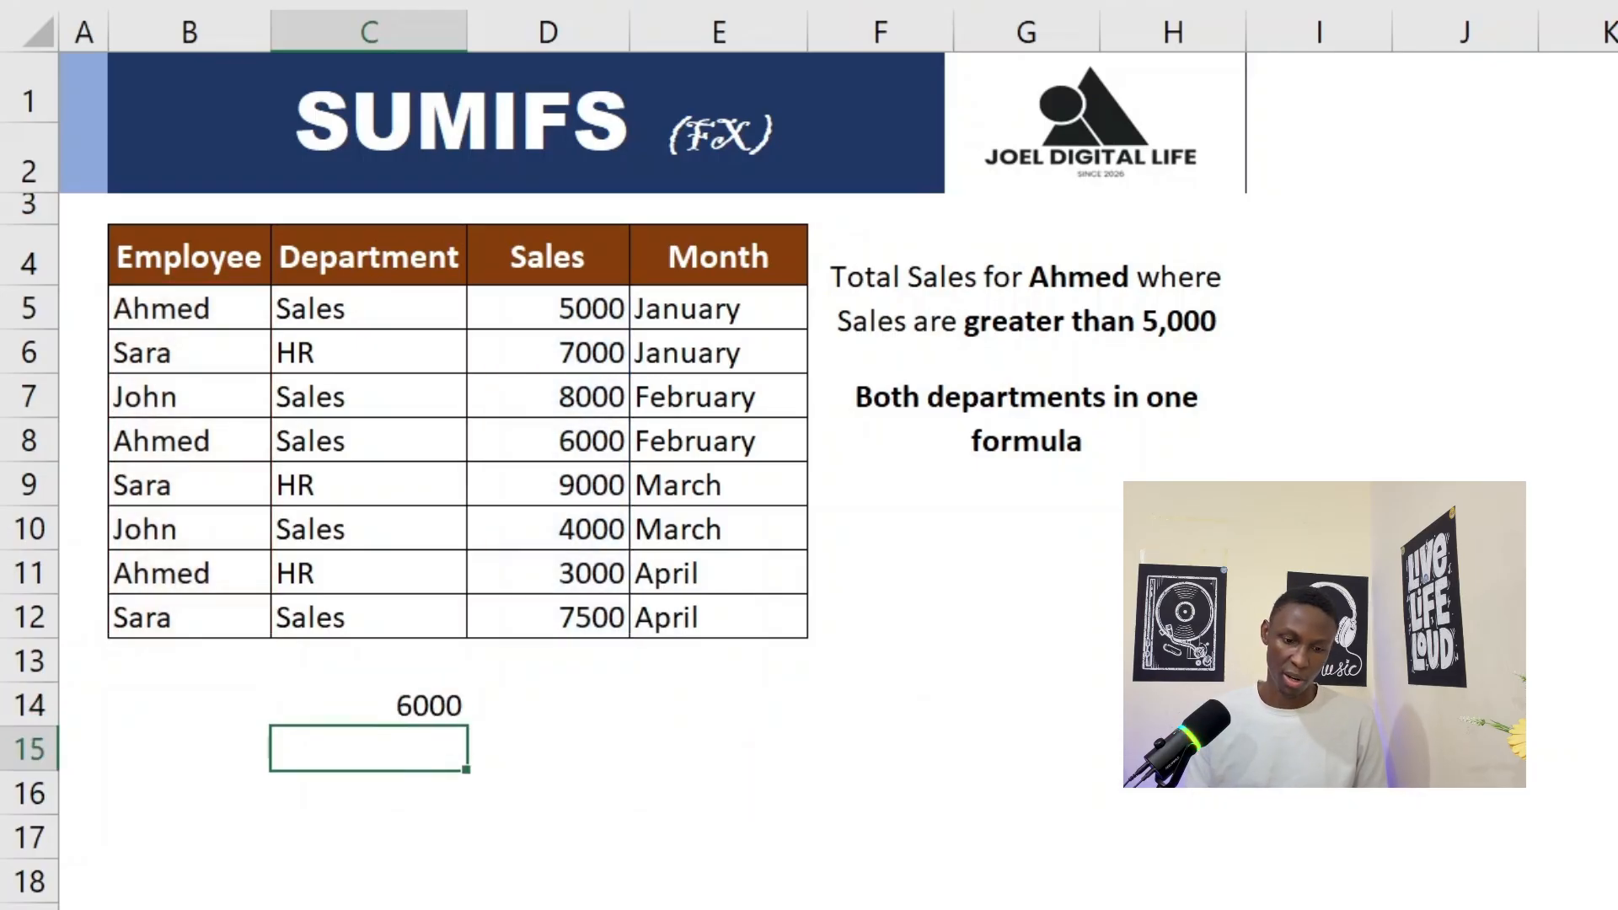
Check the SUMIFS result in C14 against table rows 5, 6, 8 and 11, comparing employee and sales amount
left_click(414, 702)
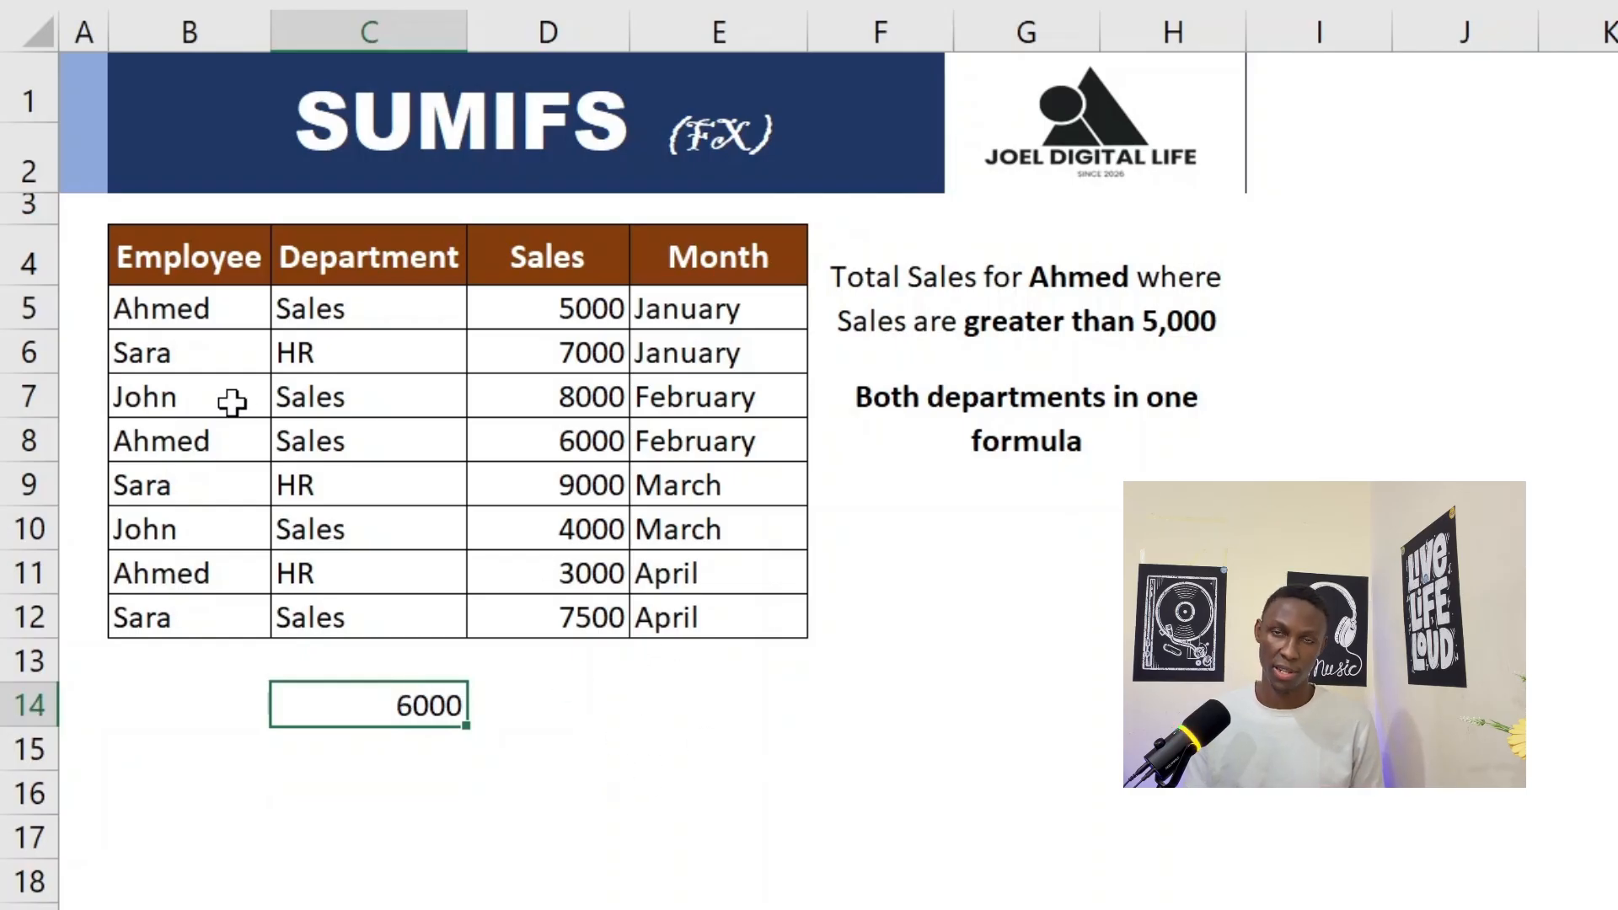
left_click(182, 314)
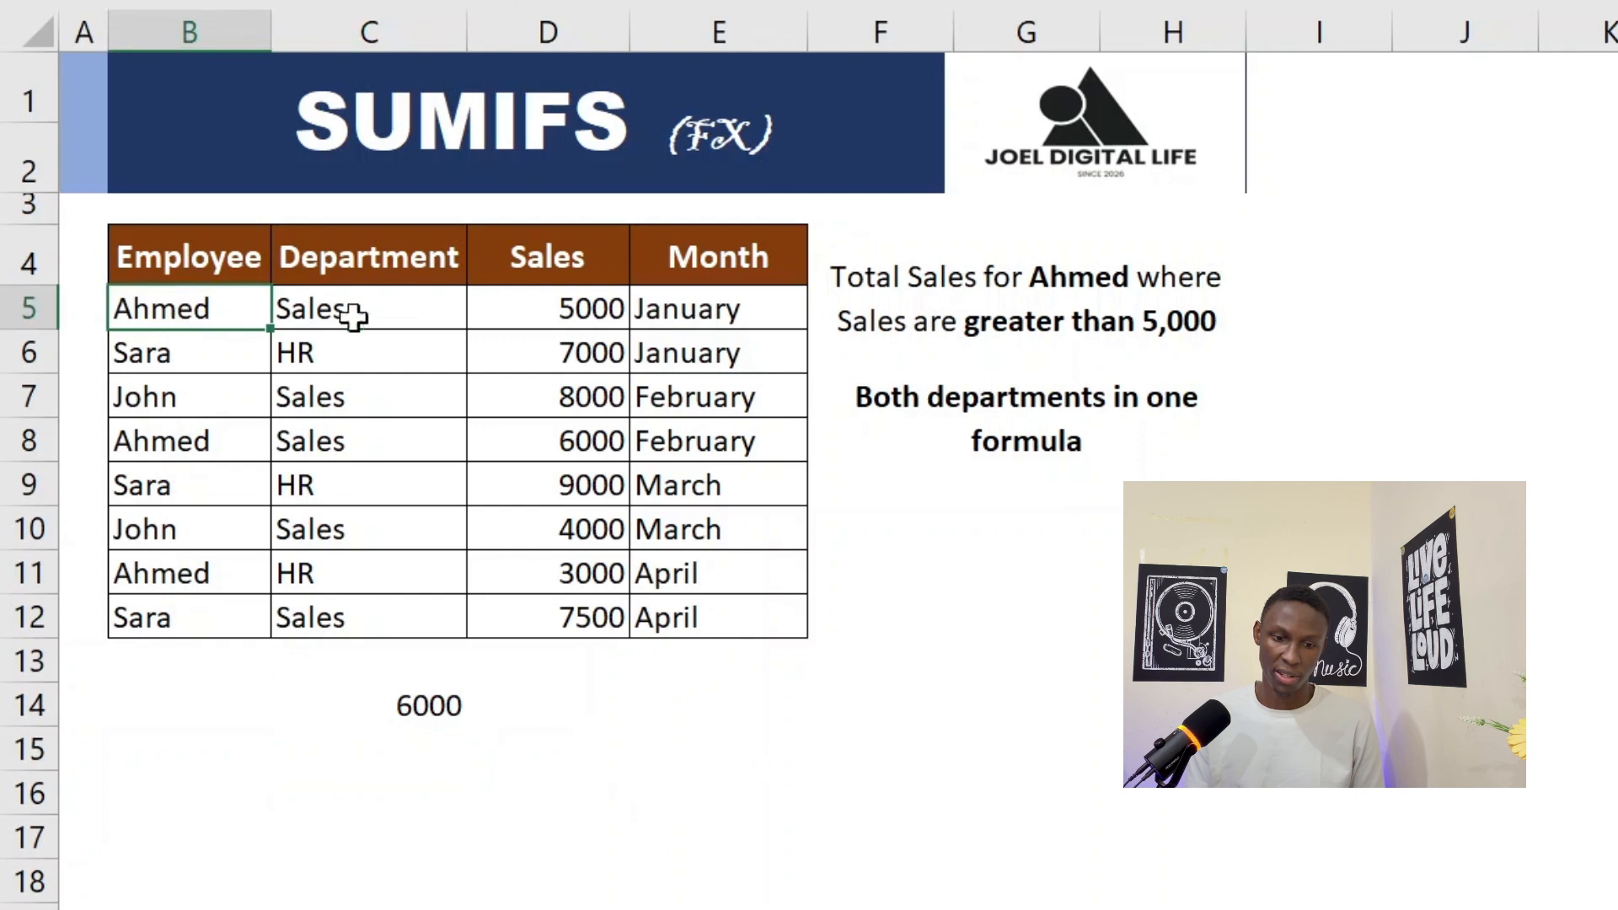
left_click(560, 304)
left_click(425, 706)
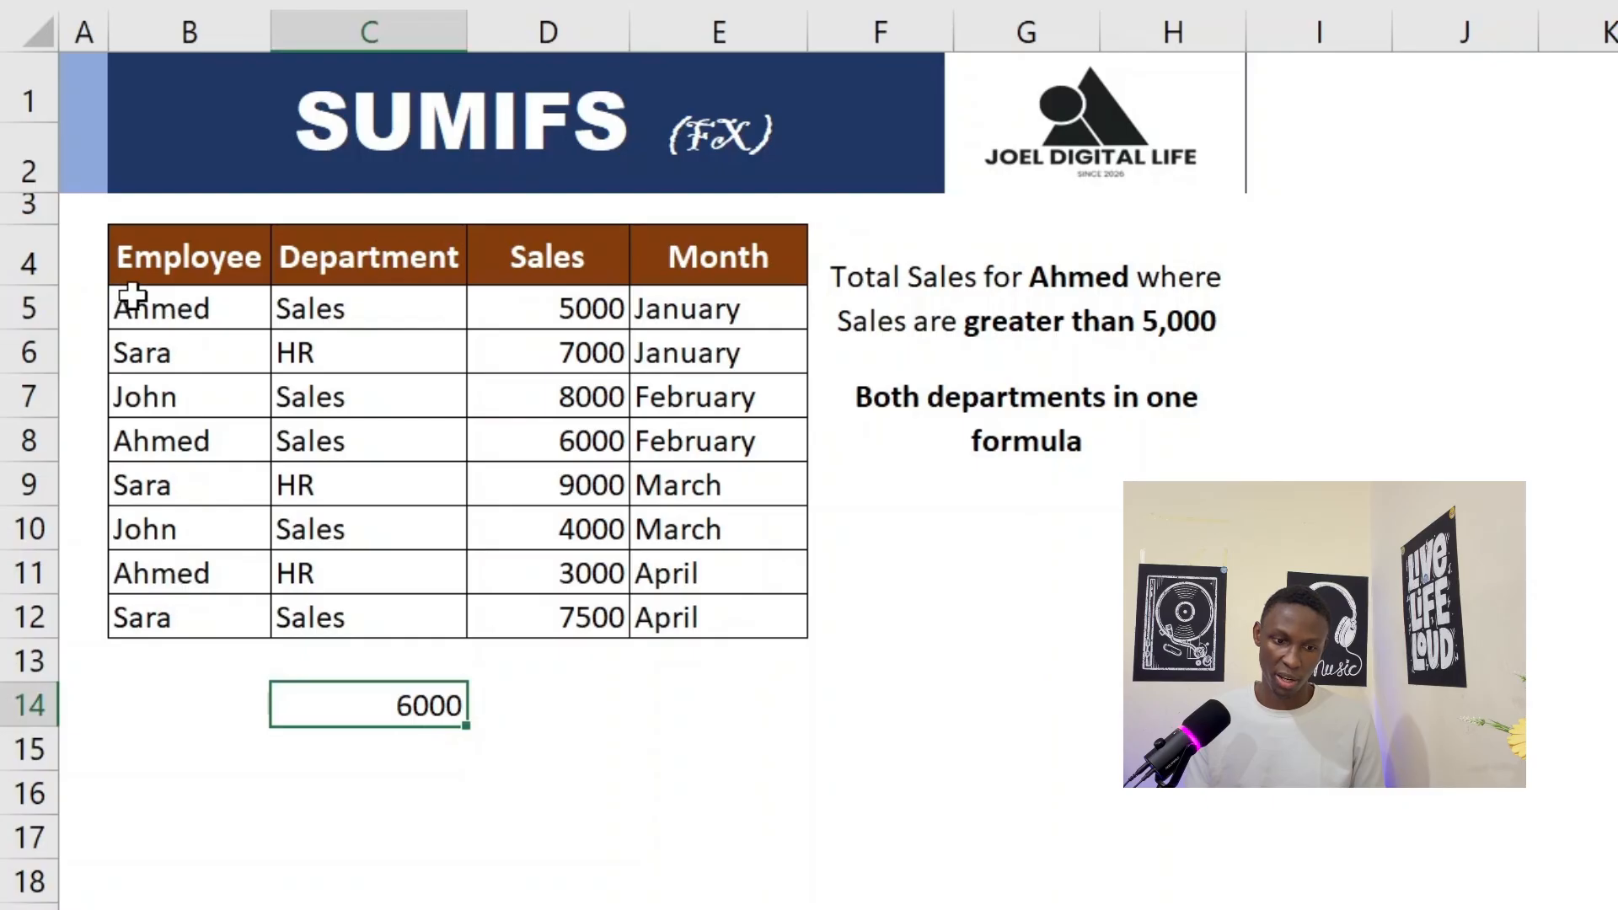
left_click_drag(180, 311, 626, 323)
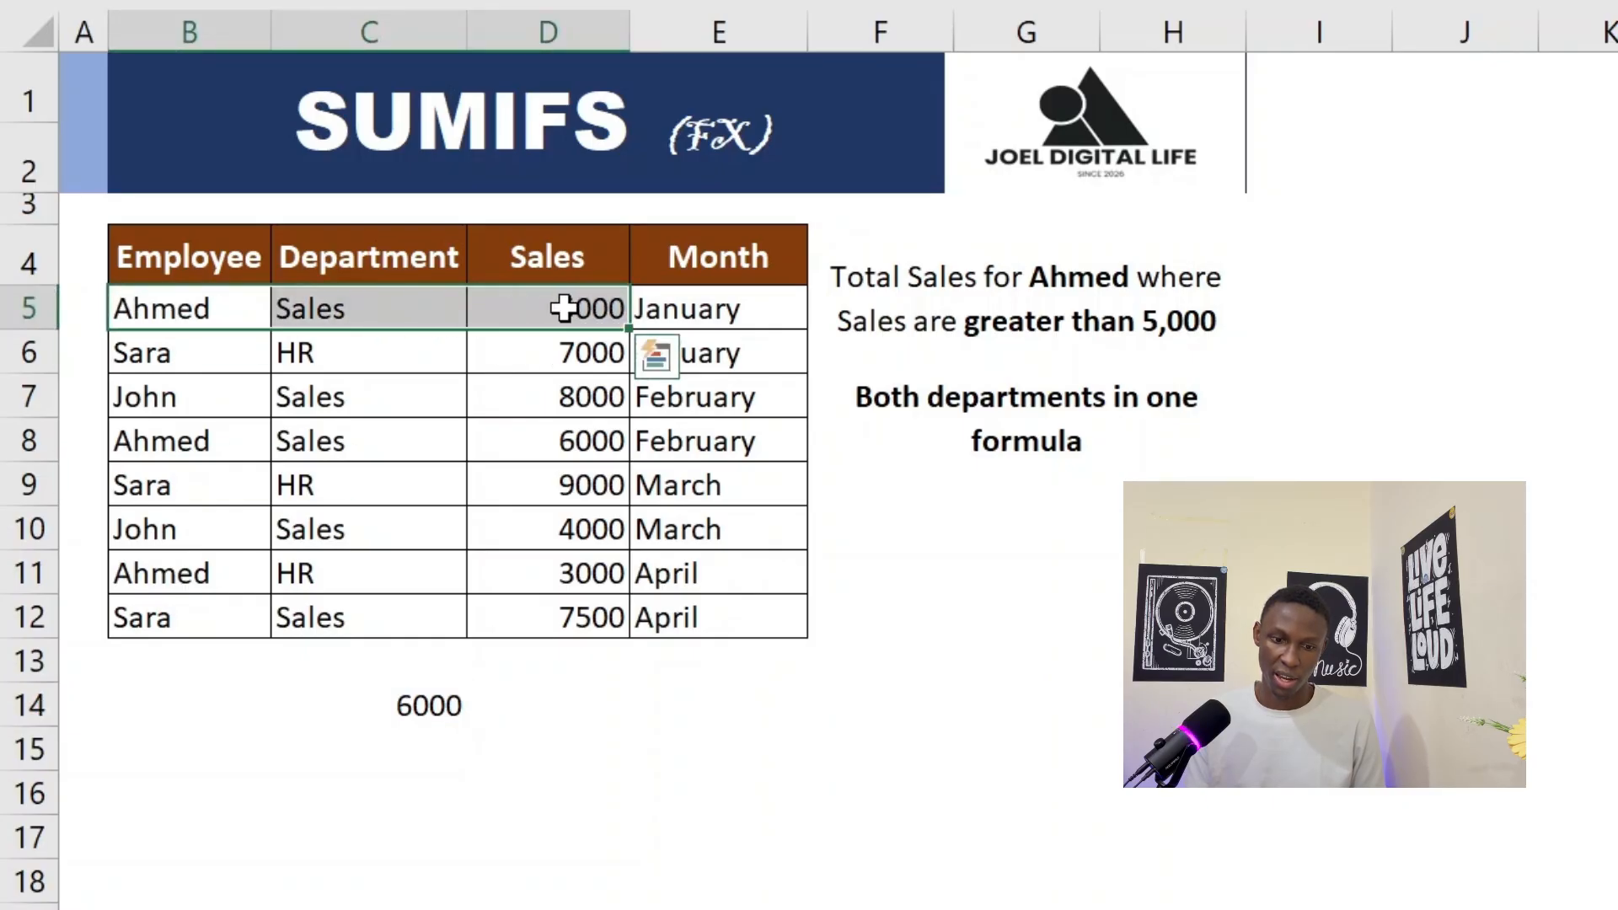
left_click_drag(126, 443, 584, 440)
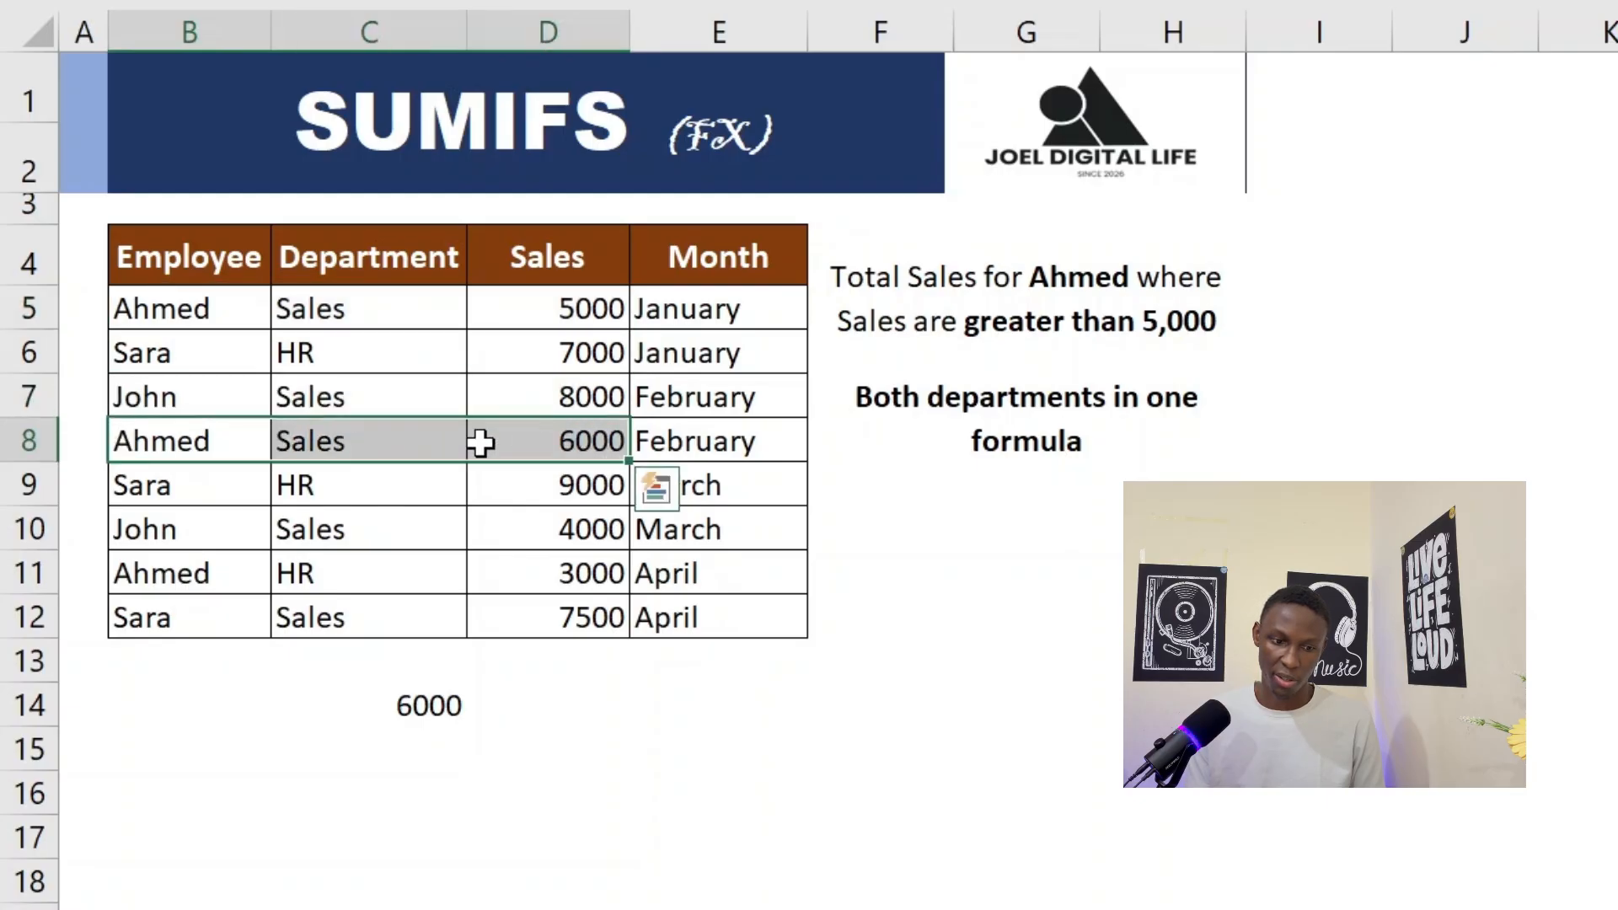
left_click_drag(141, 571, 559, 553)
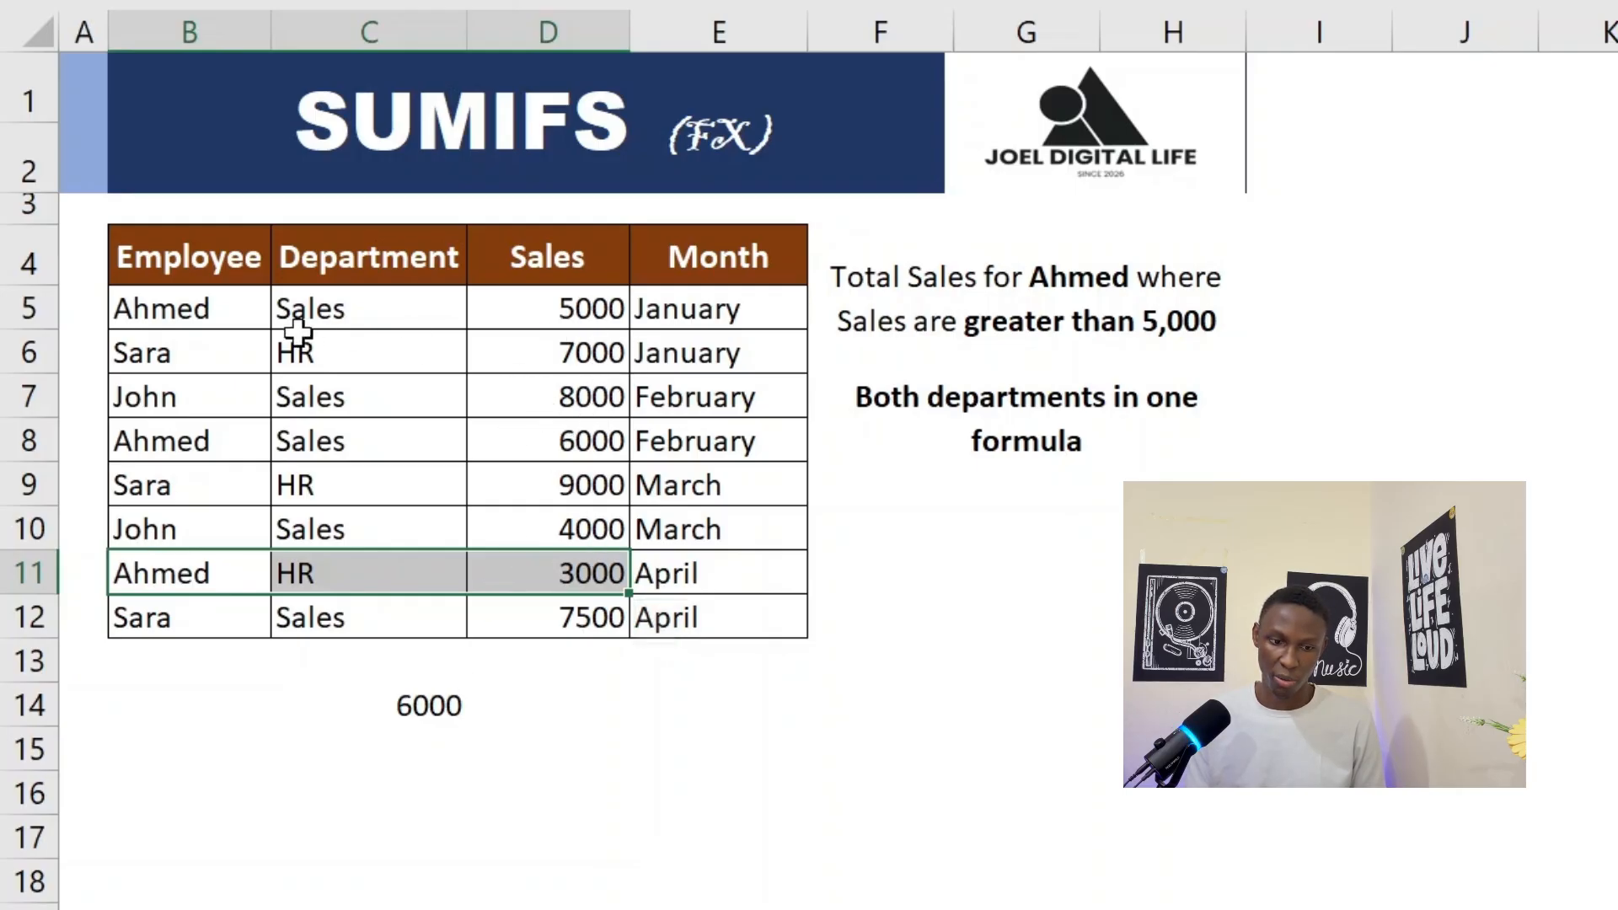
left_click_drag(169, 354, 552, 361)
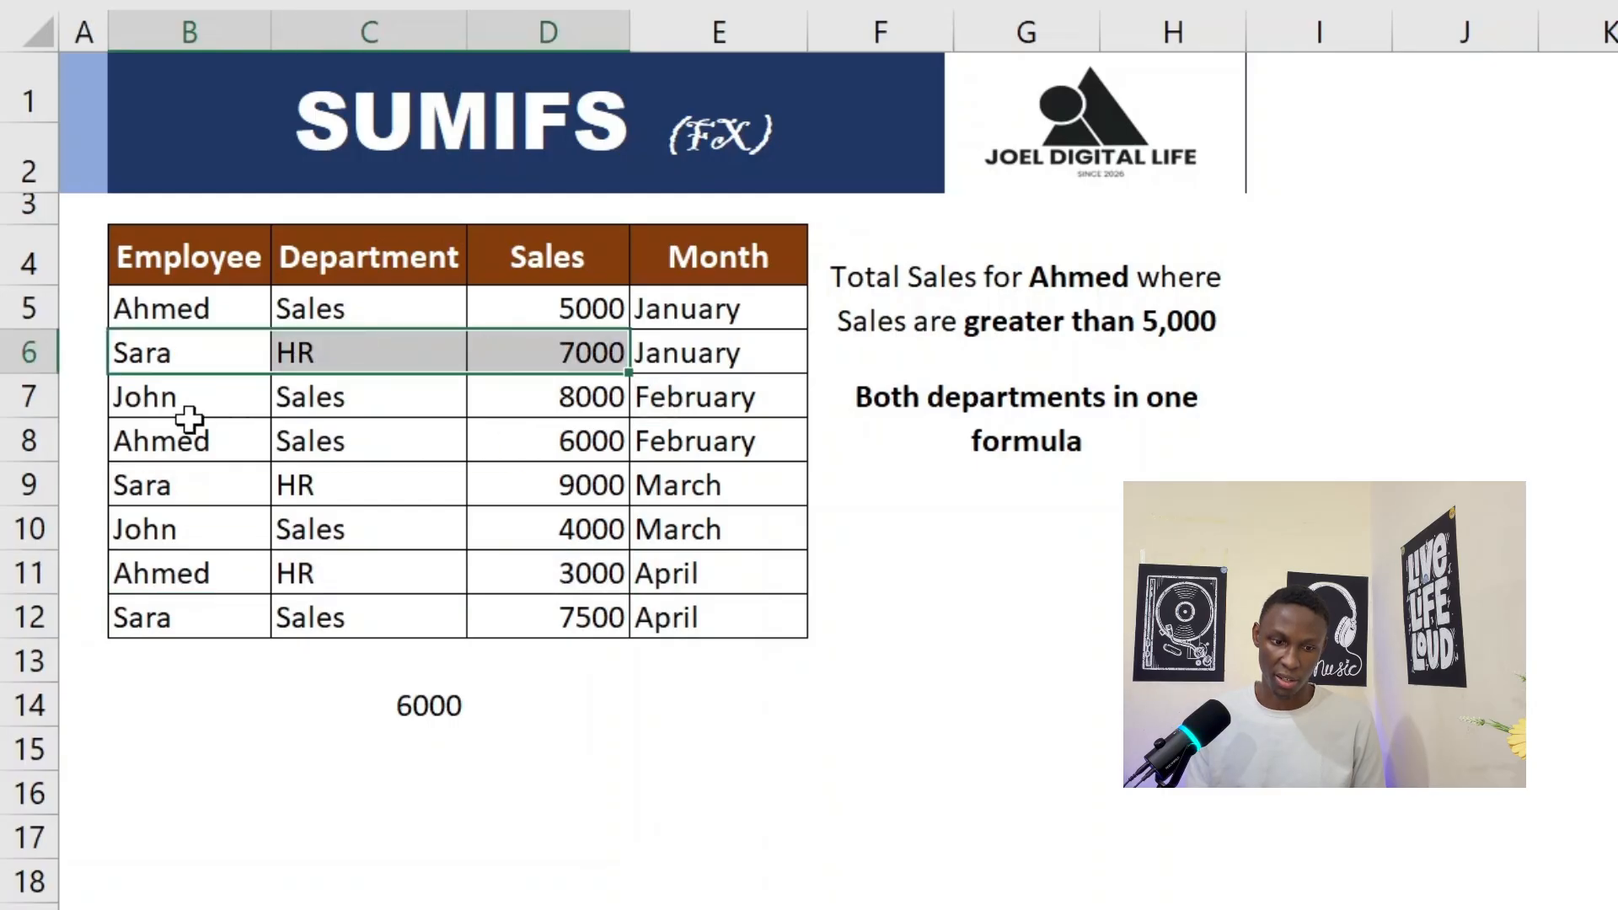
left_click_drag(177, 440, 593, 451)
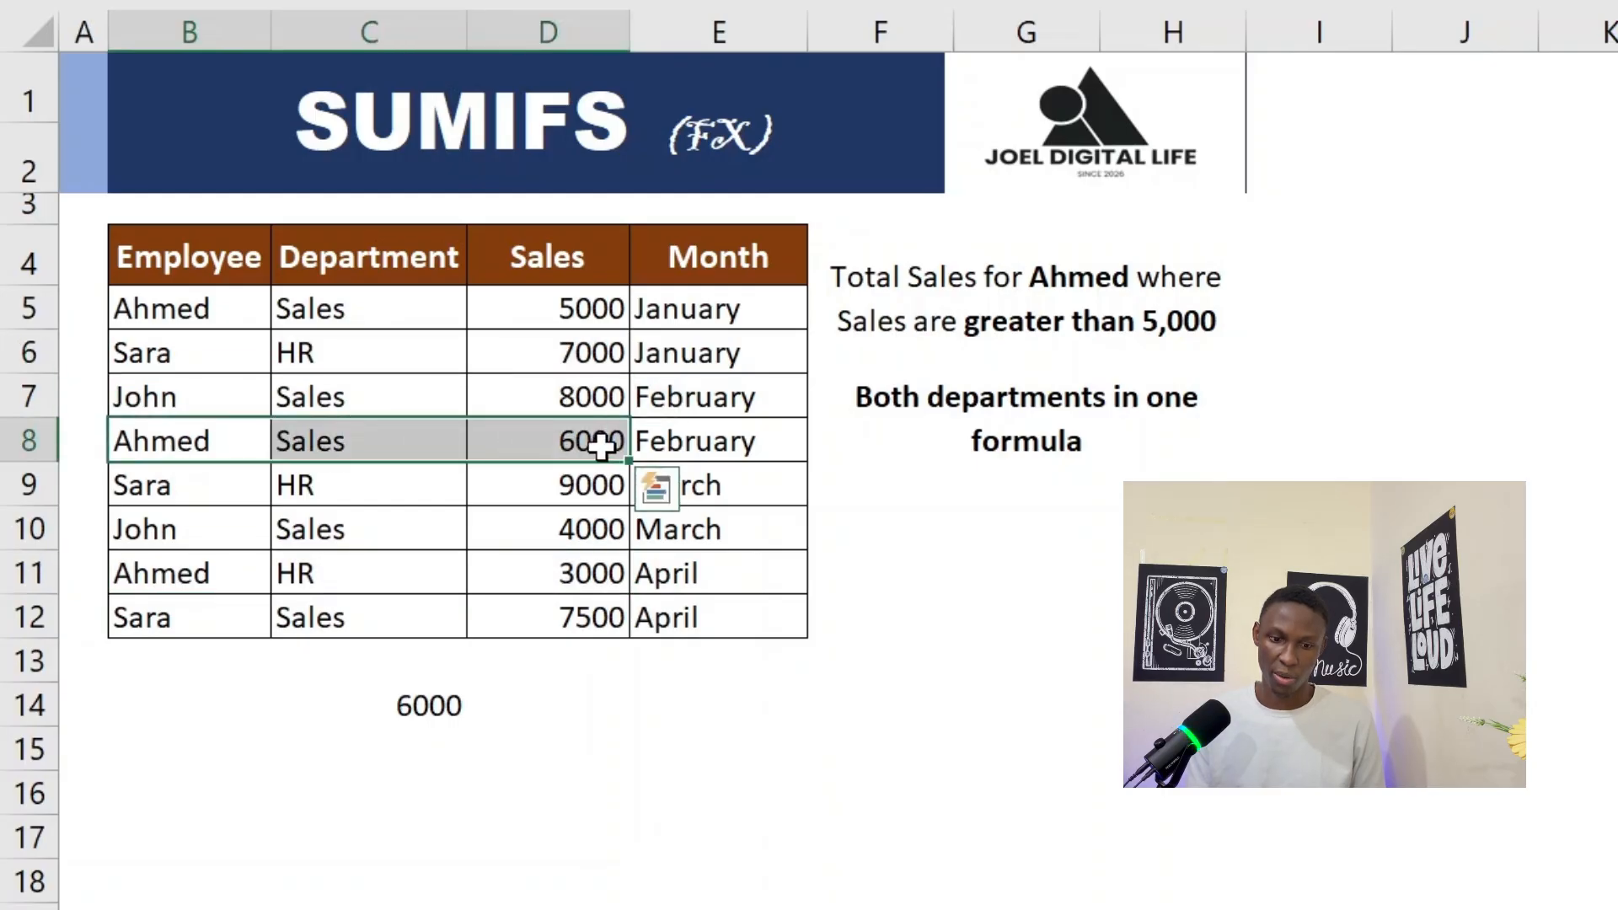
left_click(422, 710)
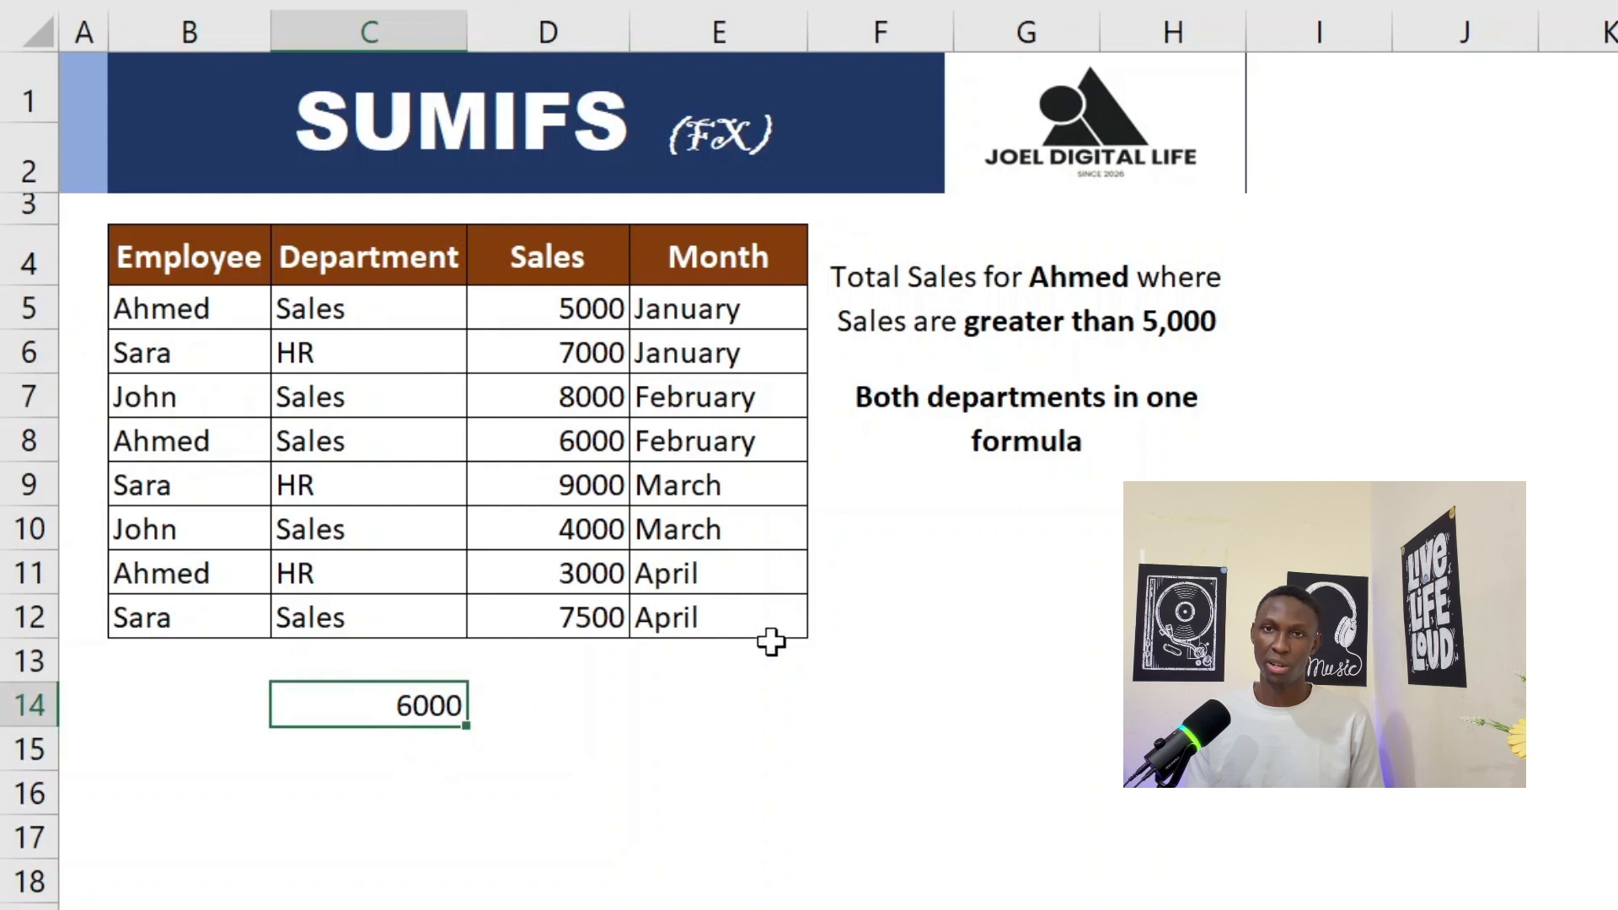
left_click(511, 674)
left_click(413, 698)
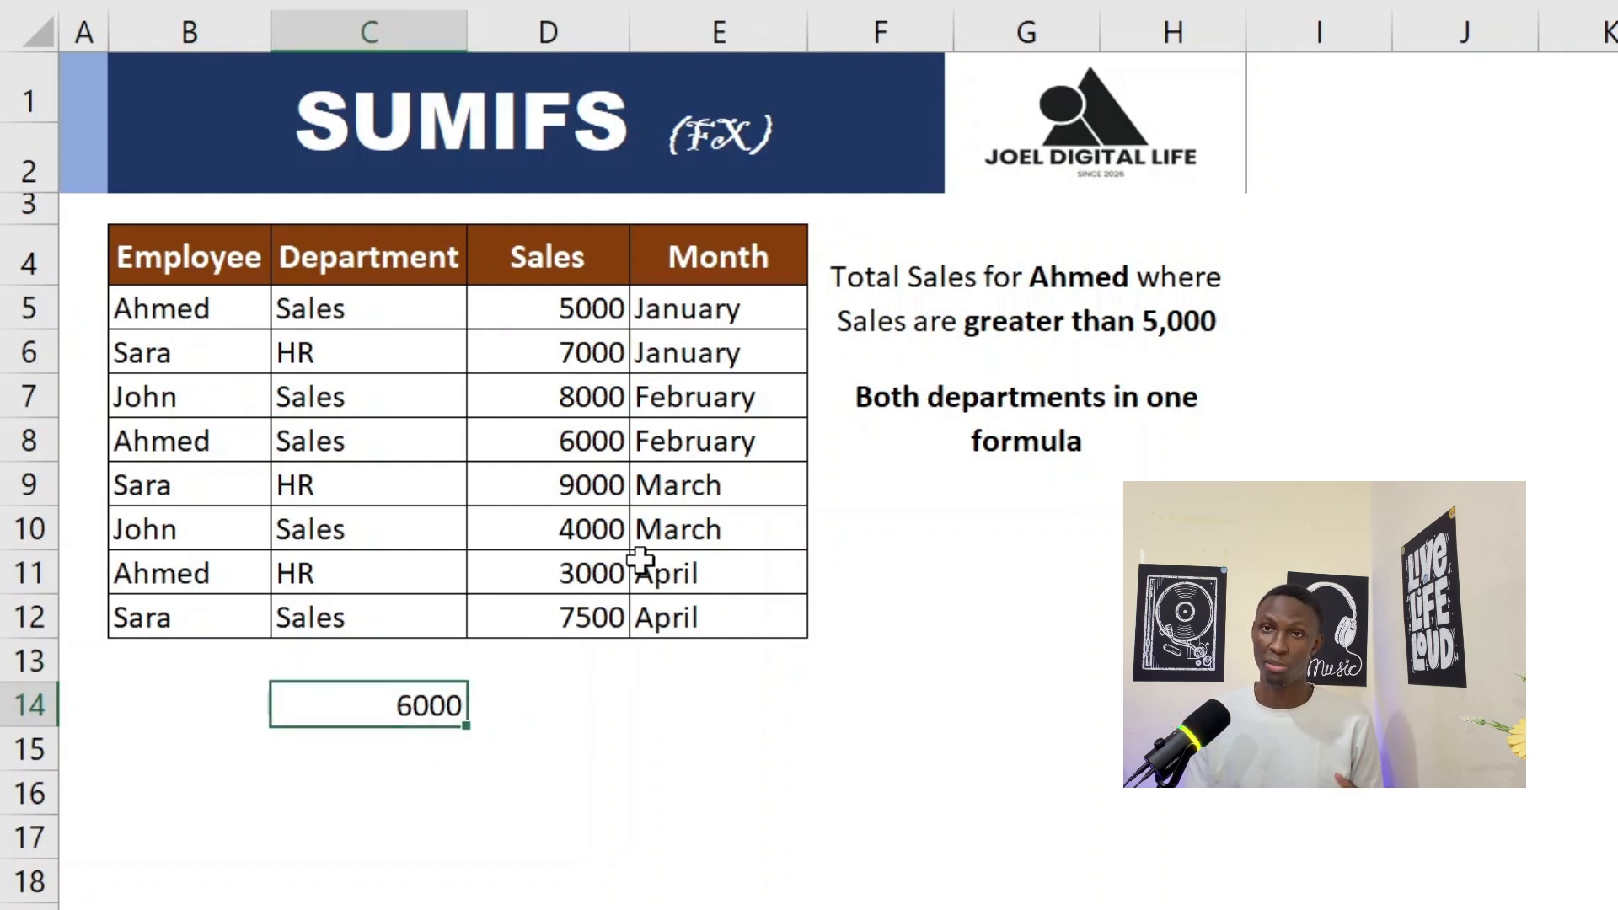
Start a SUMIFS formula in cell C15 with the Sales values D5:D12 as the sum range
left_click(421, 743)
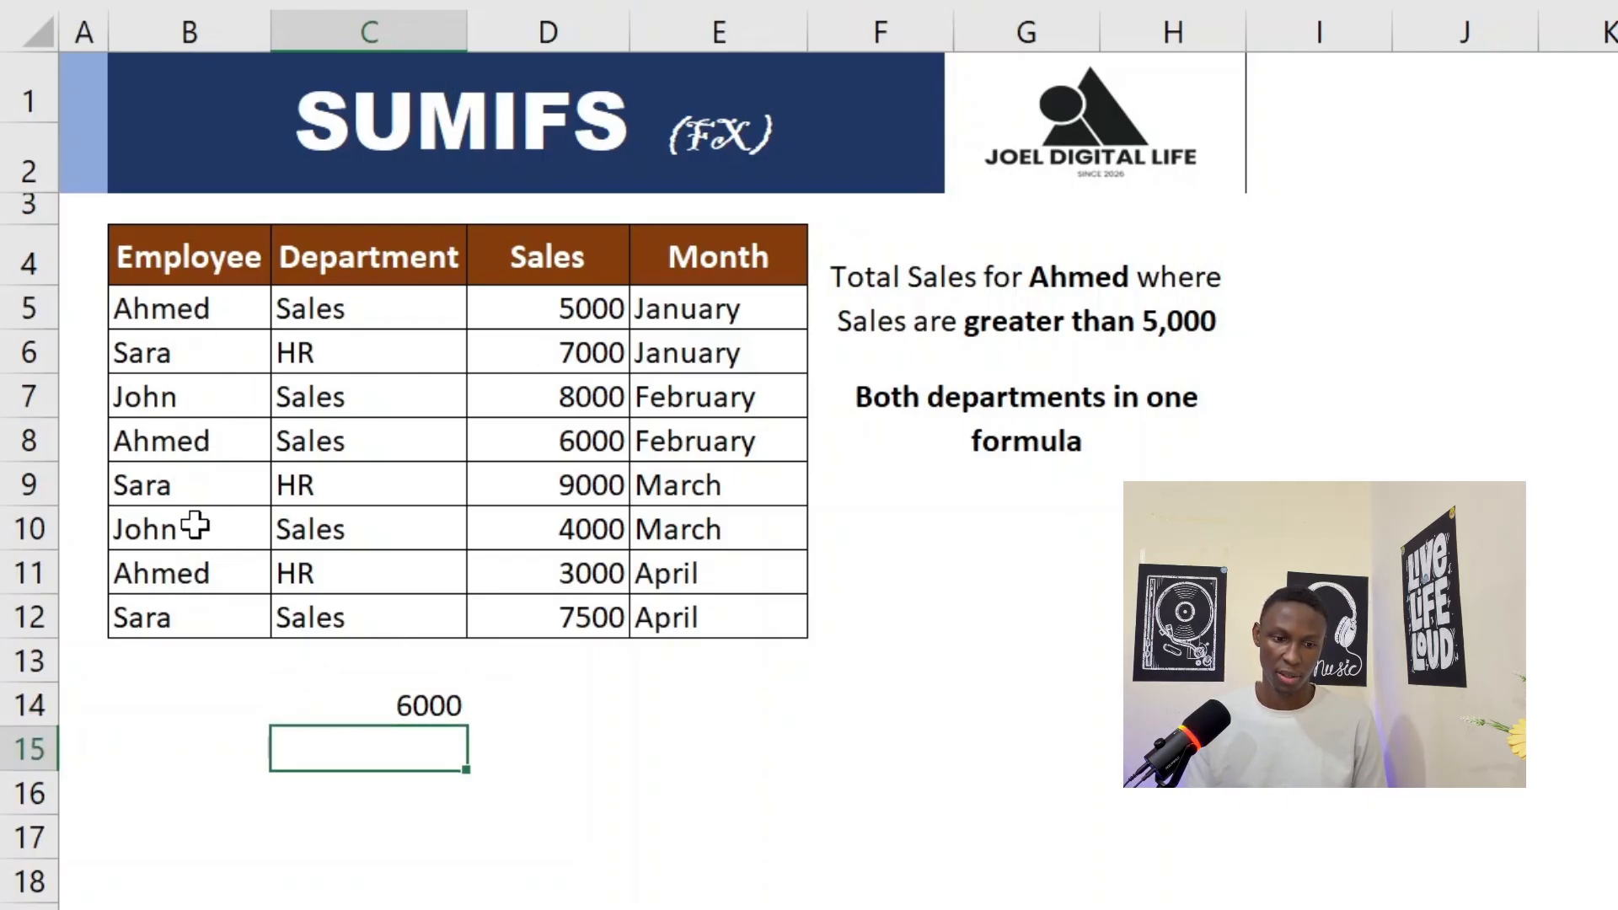
left_click(186, 487)
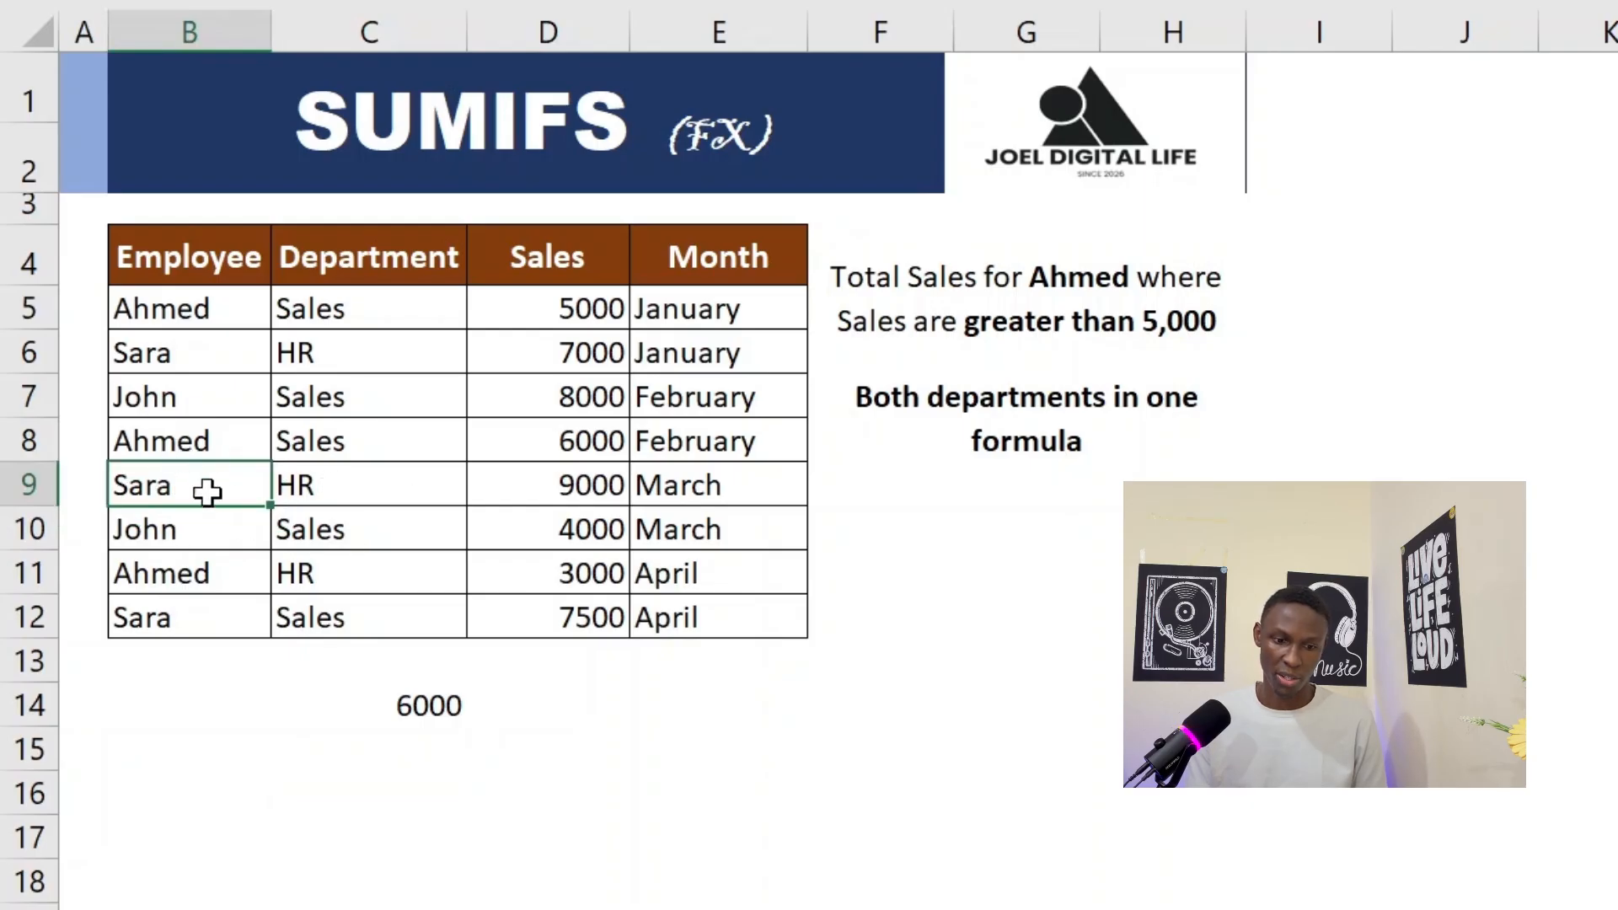
left_click(419, 714)
left_click(403, 748)
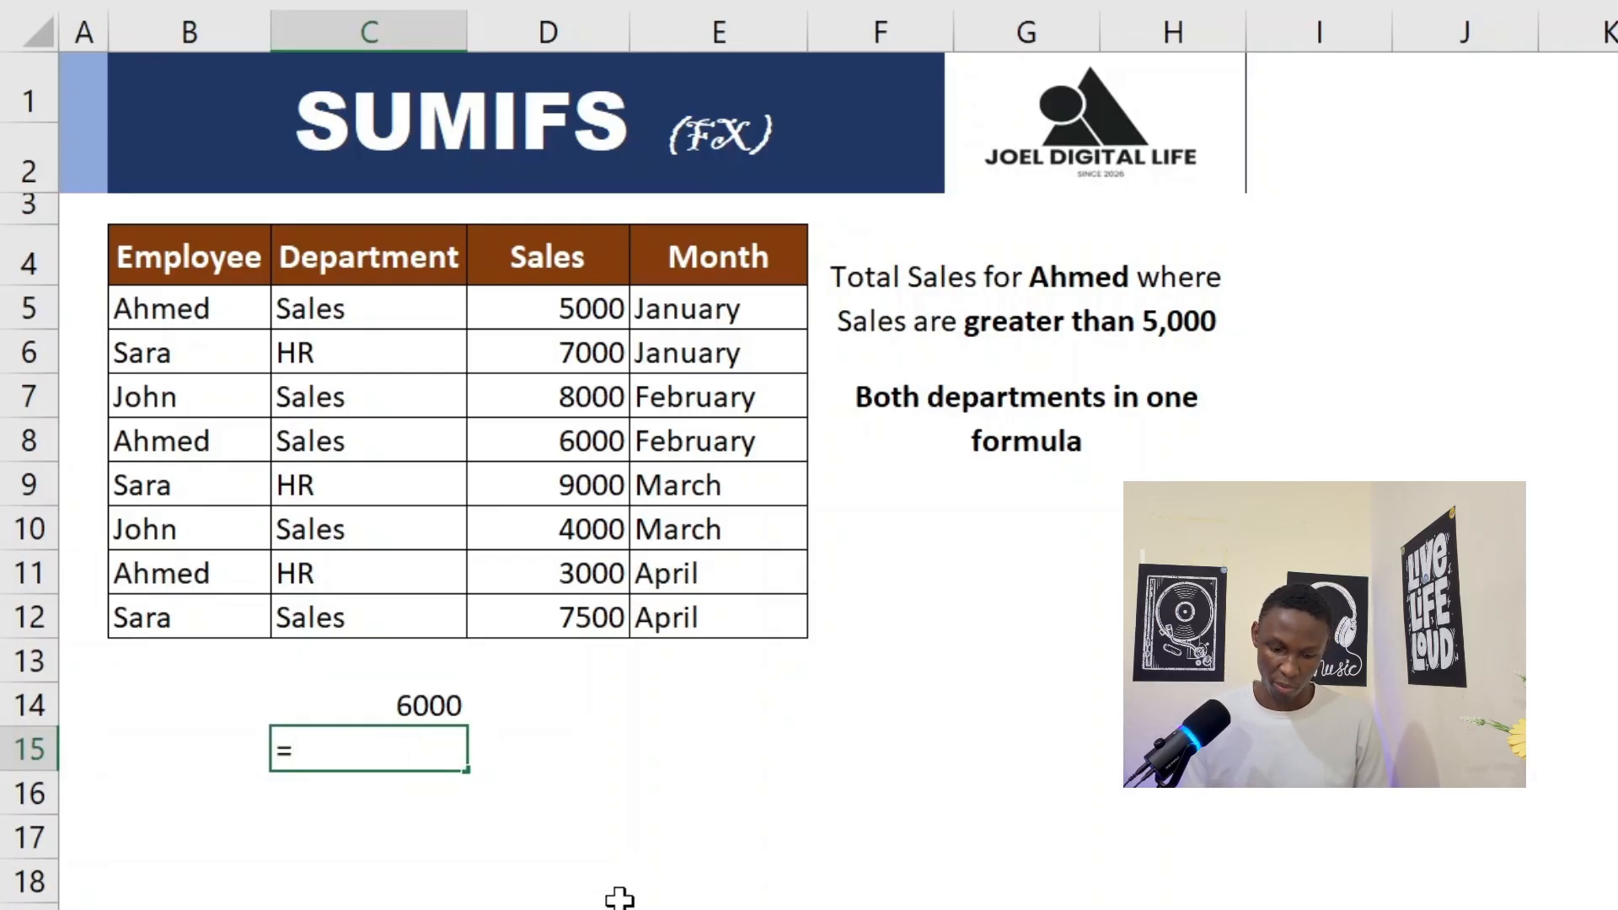
type("=sumi")
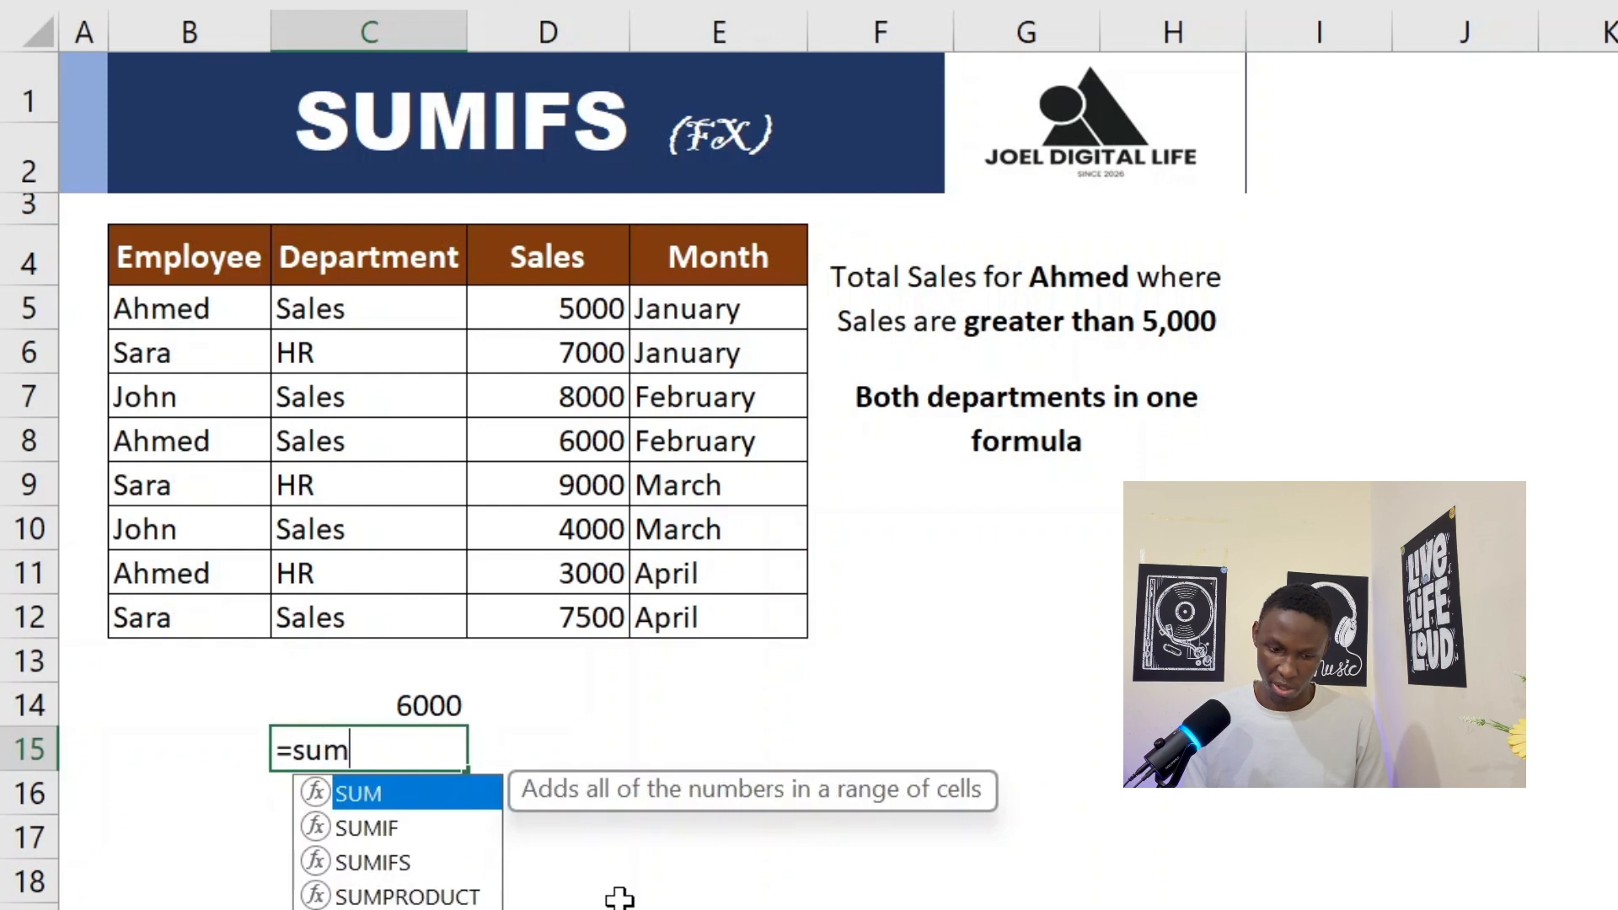
type("s")
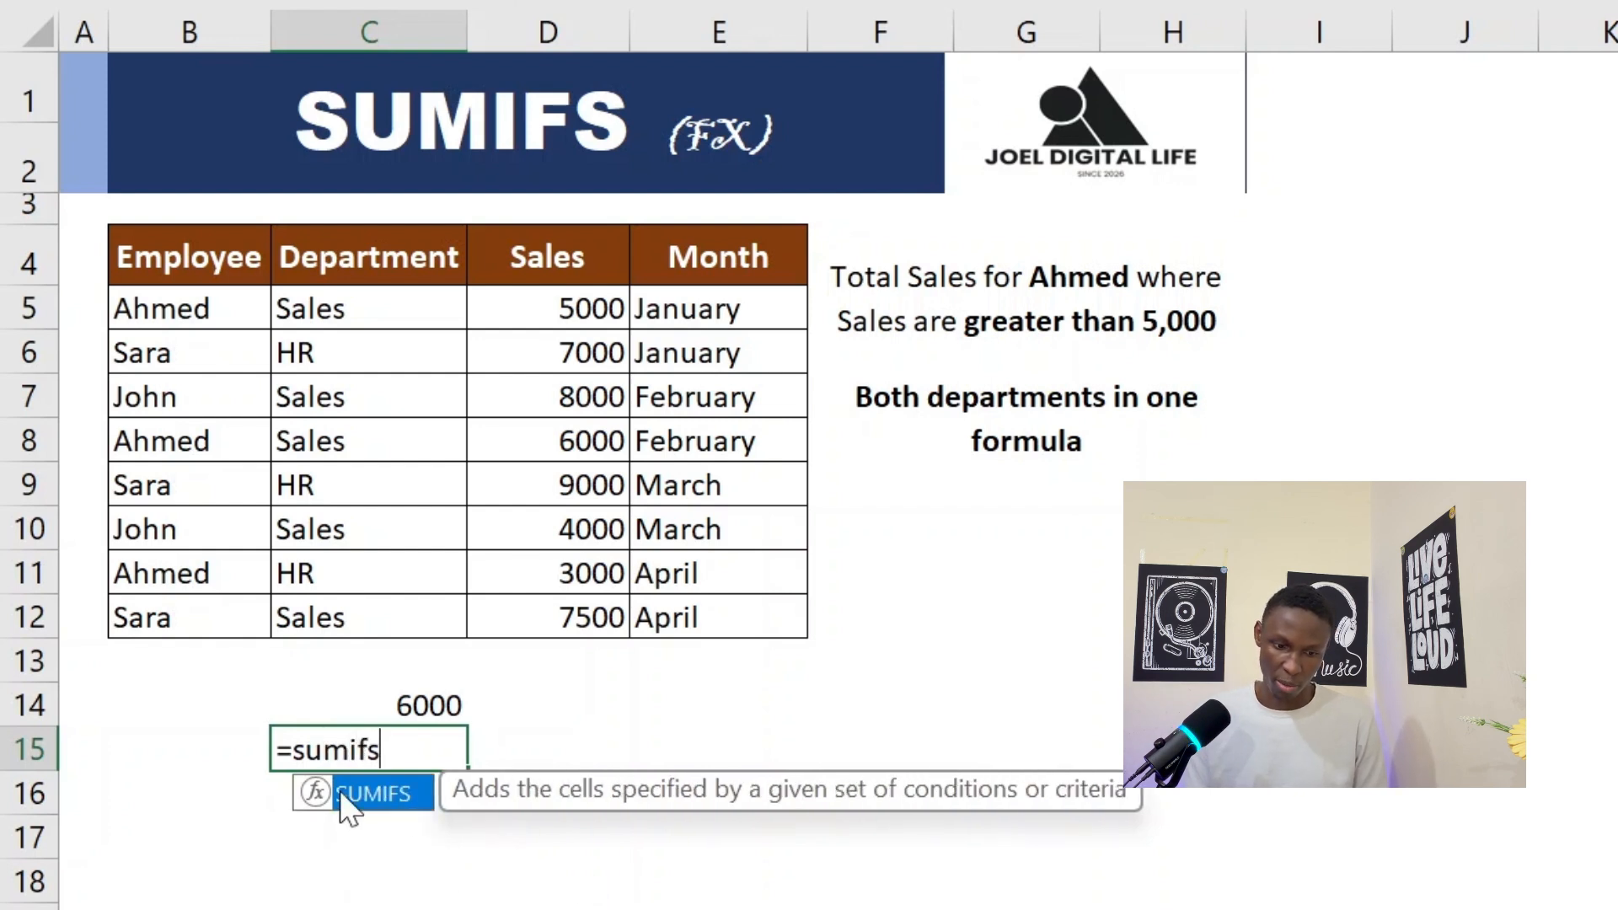
double_click(349, 810)
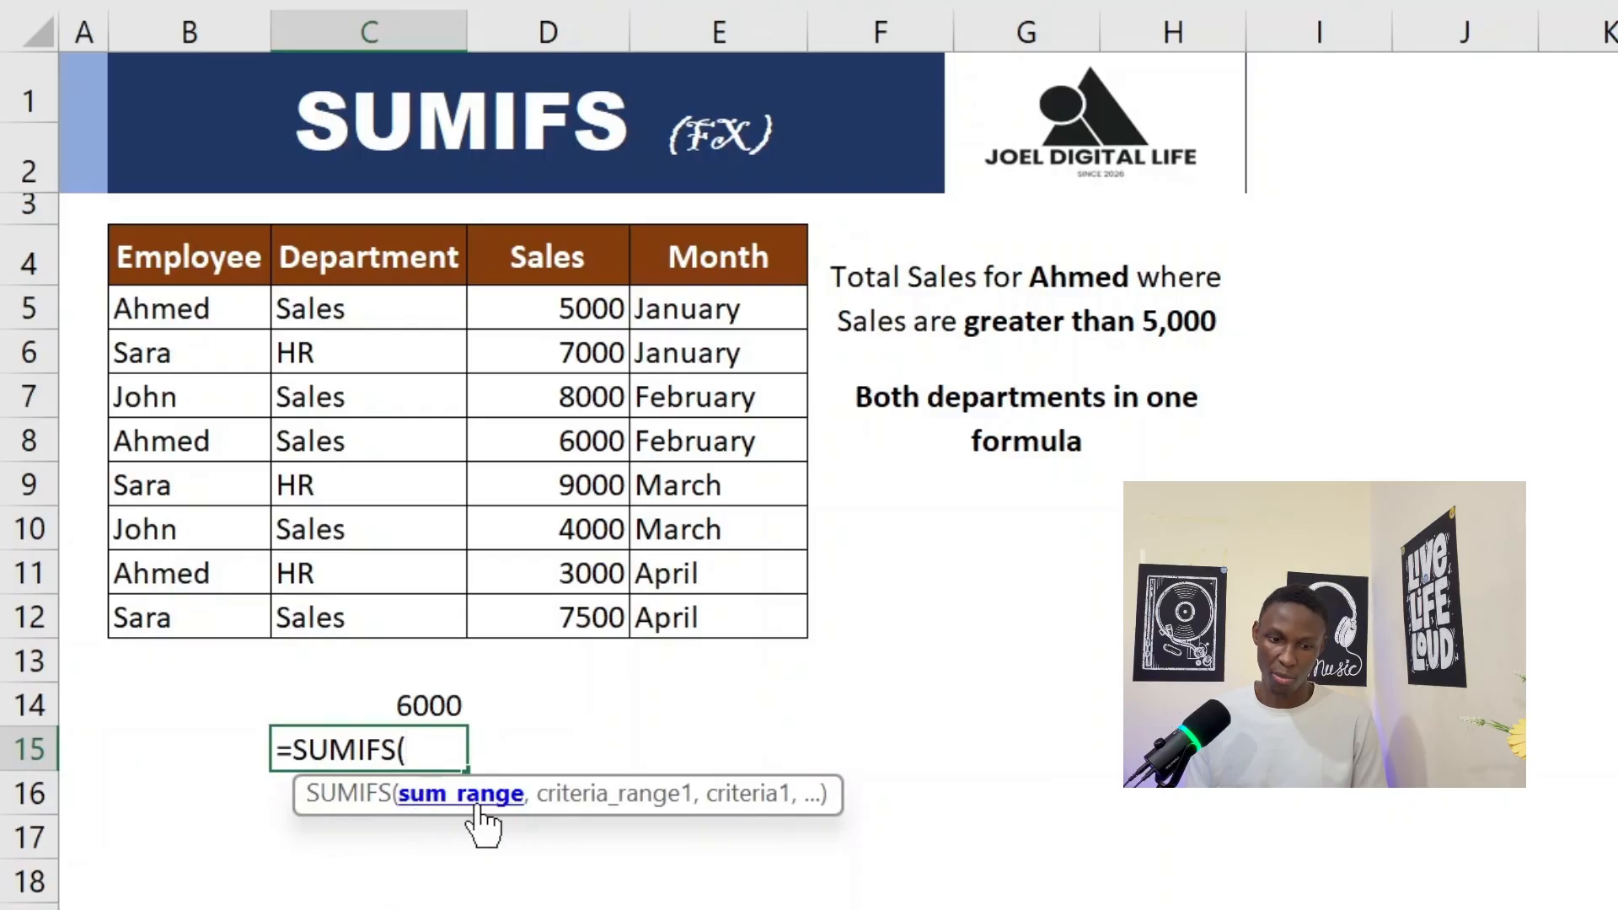
left_click_drag(585, 301, 578, 597)
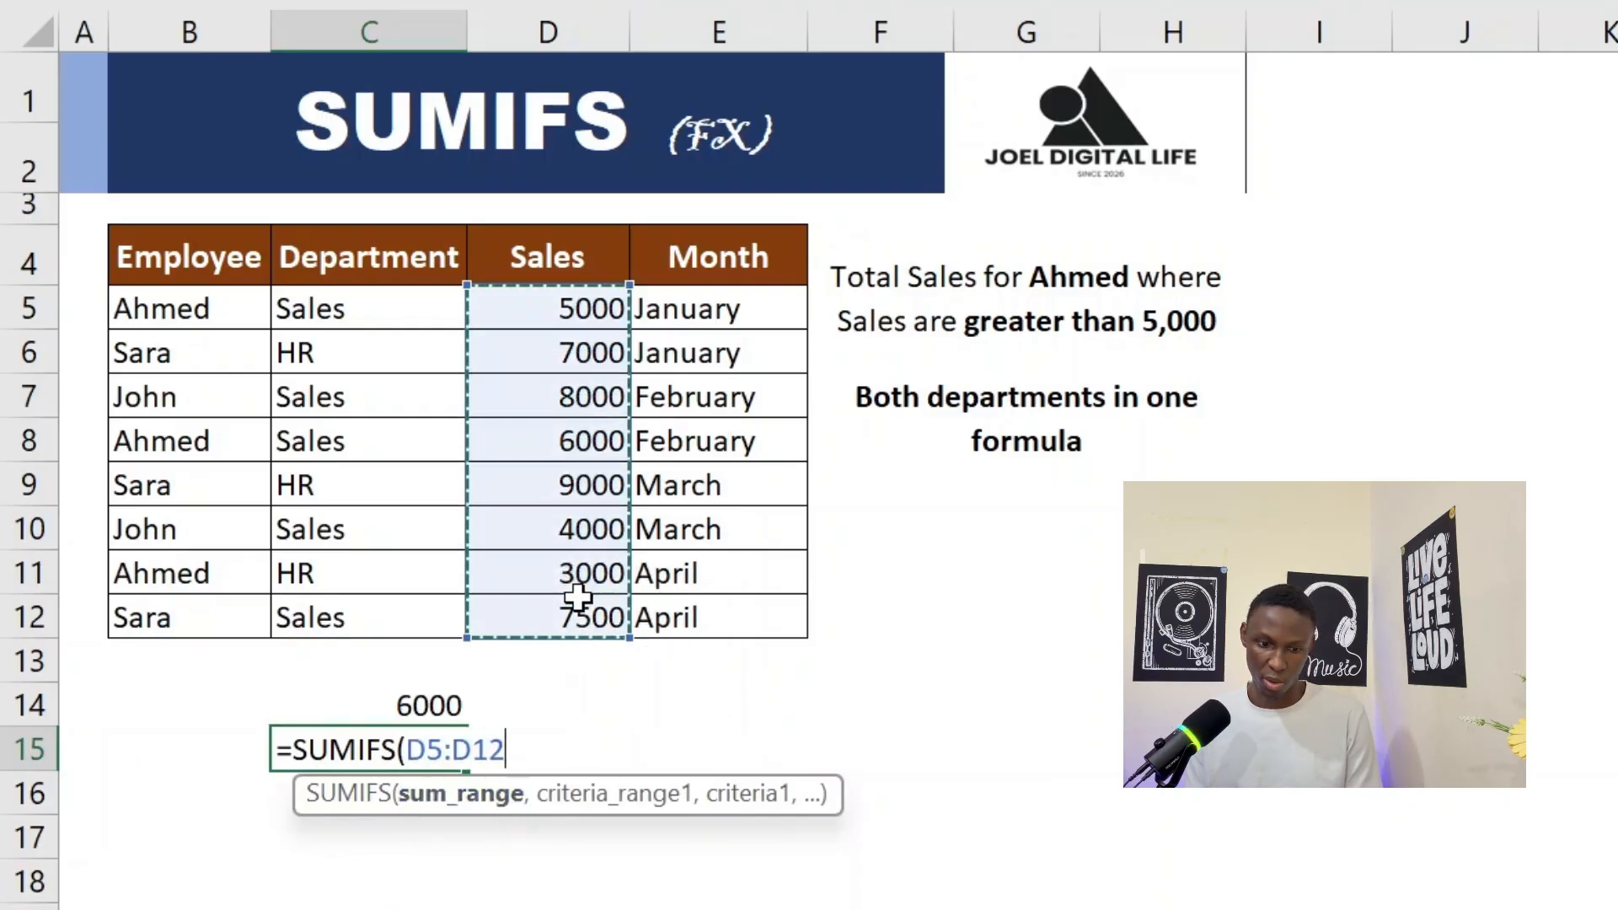
type(",")
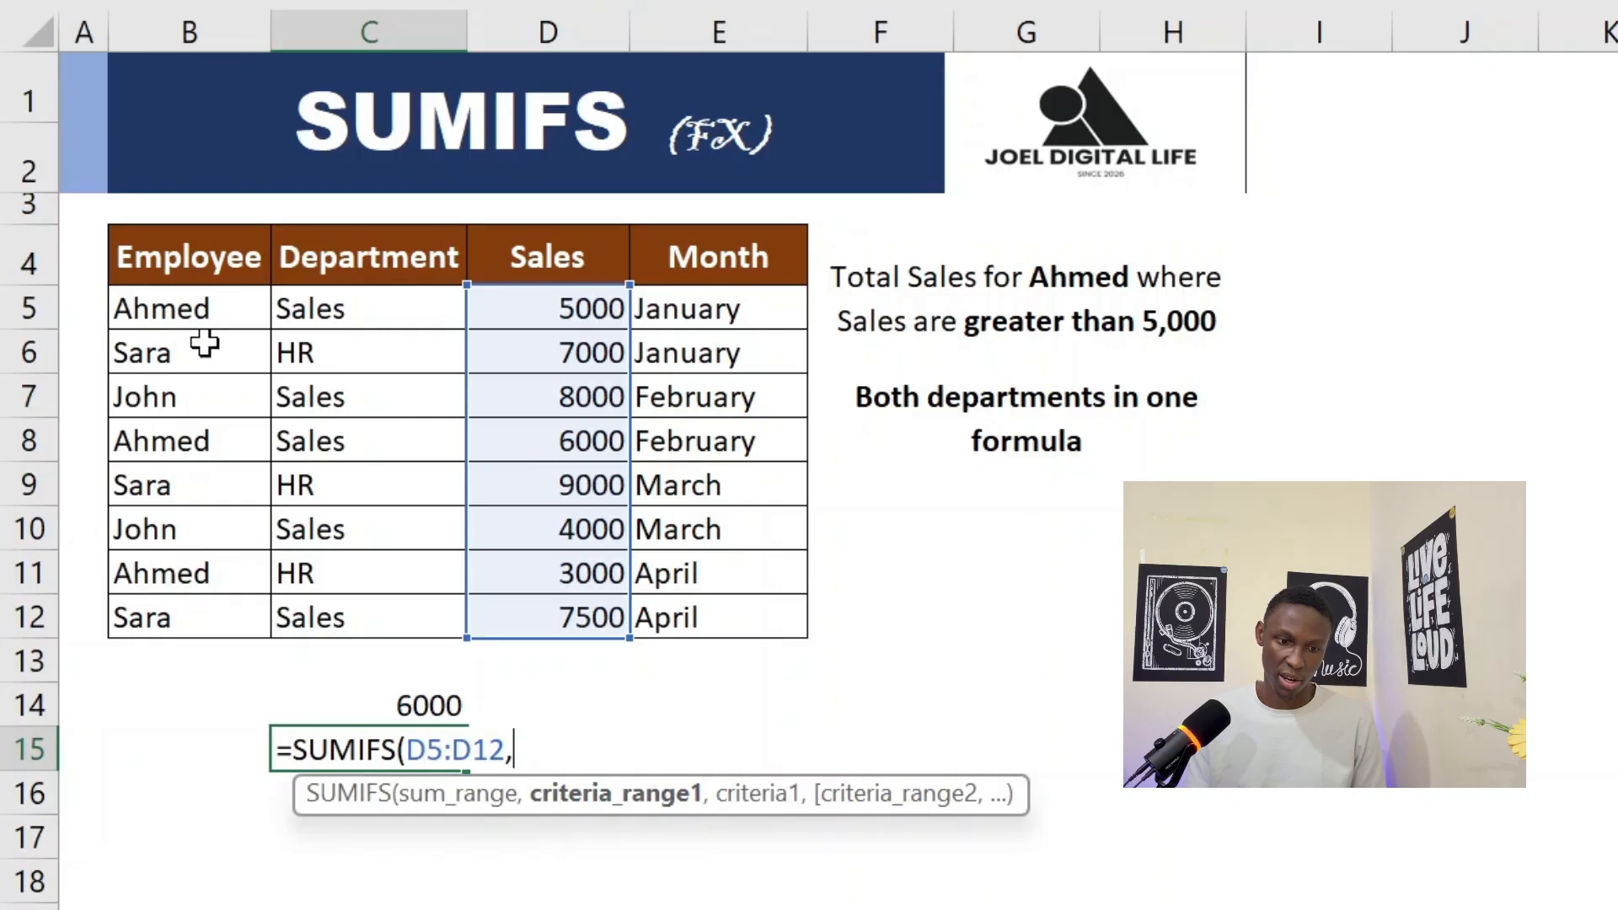
Add B5:B12 as the first criteria range, with the employee name shown in B9 as its quoted criterion
left_click_drag(216, 311, 221, 616)
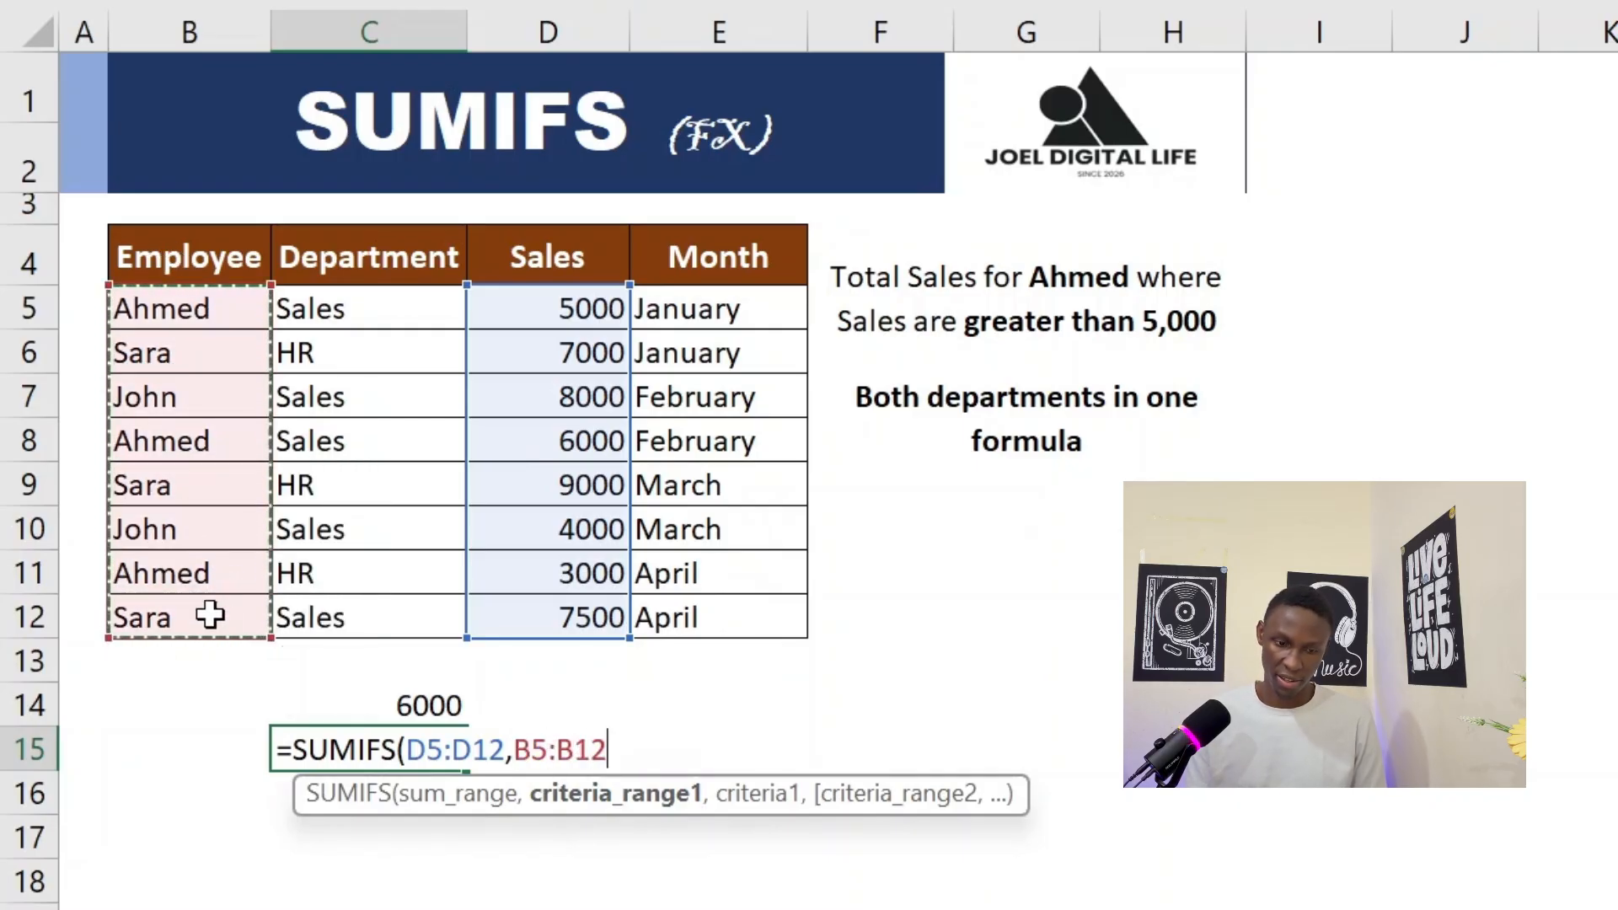
type(",")
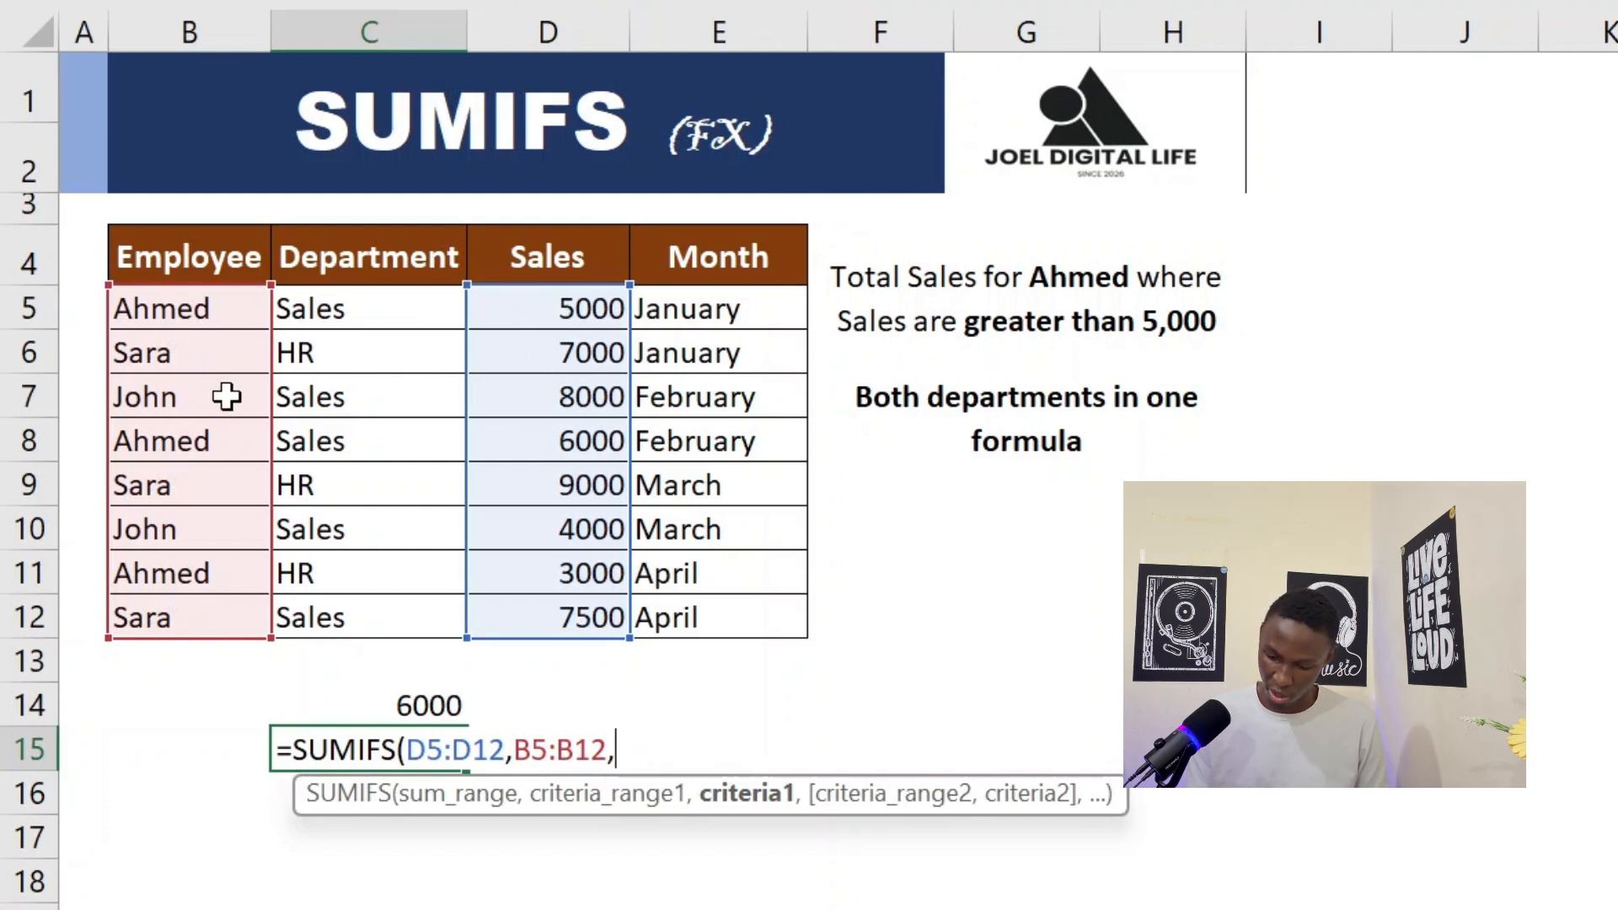
type("\"Sara")
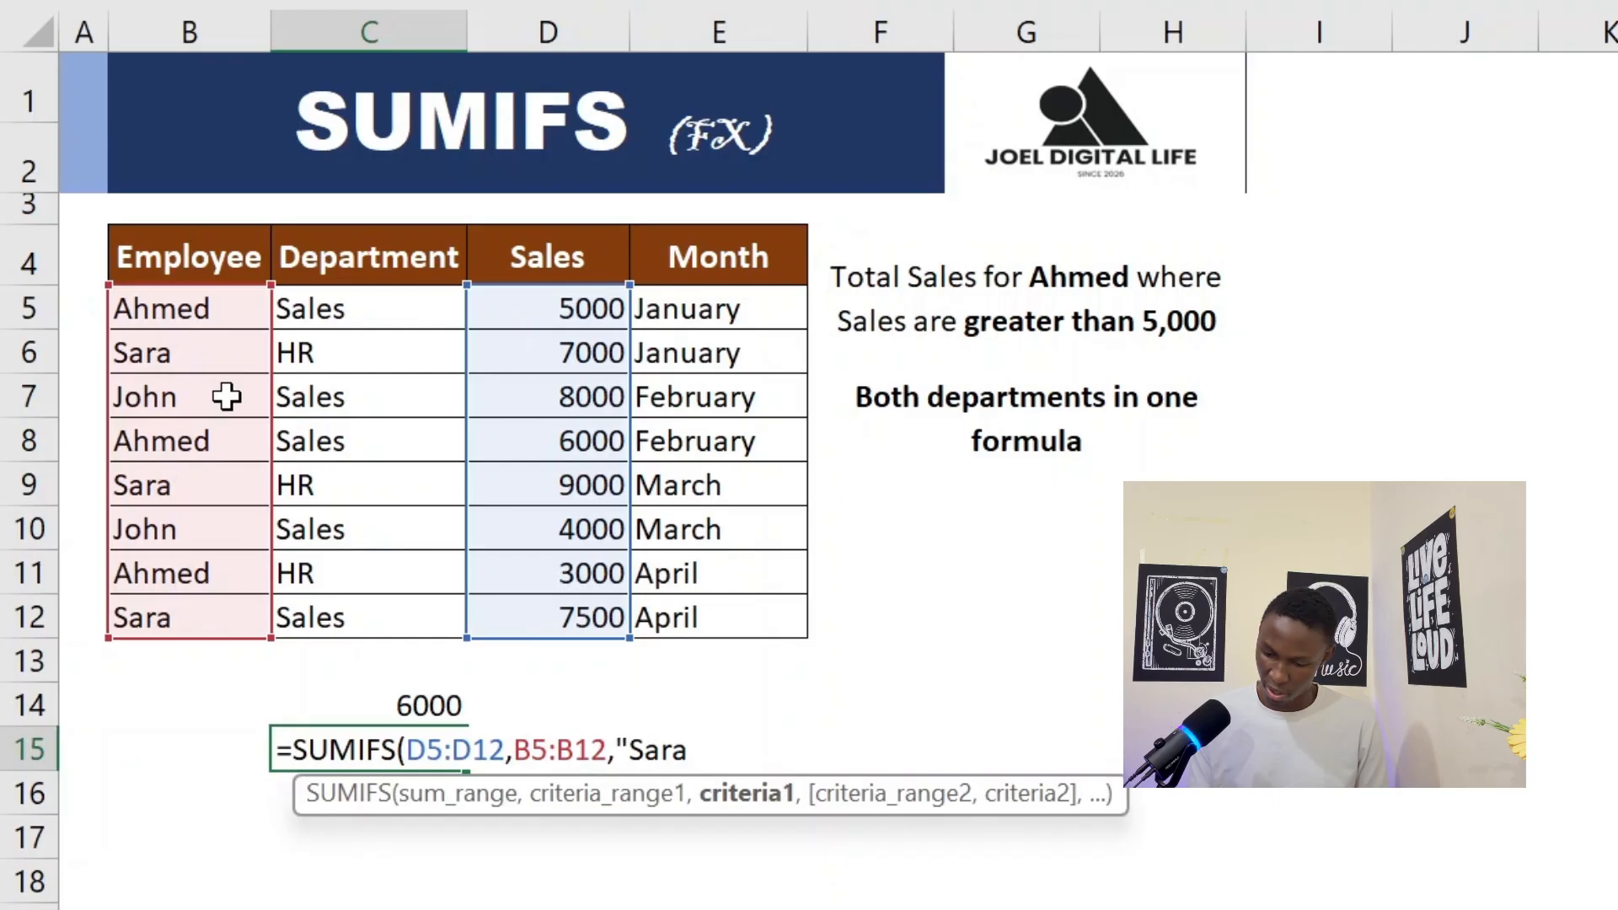
type("\"<")
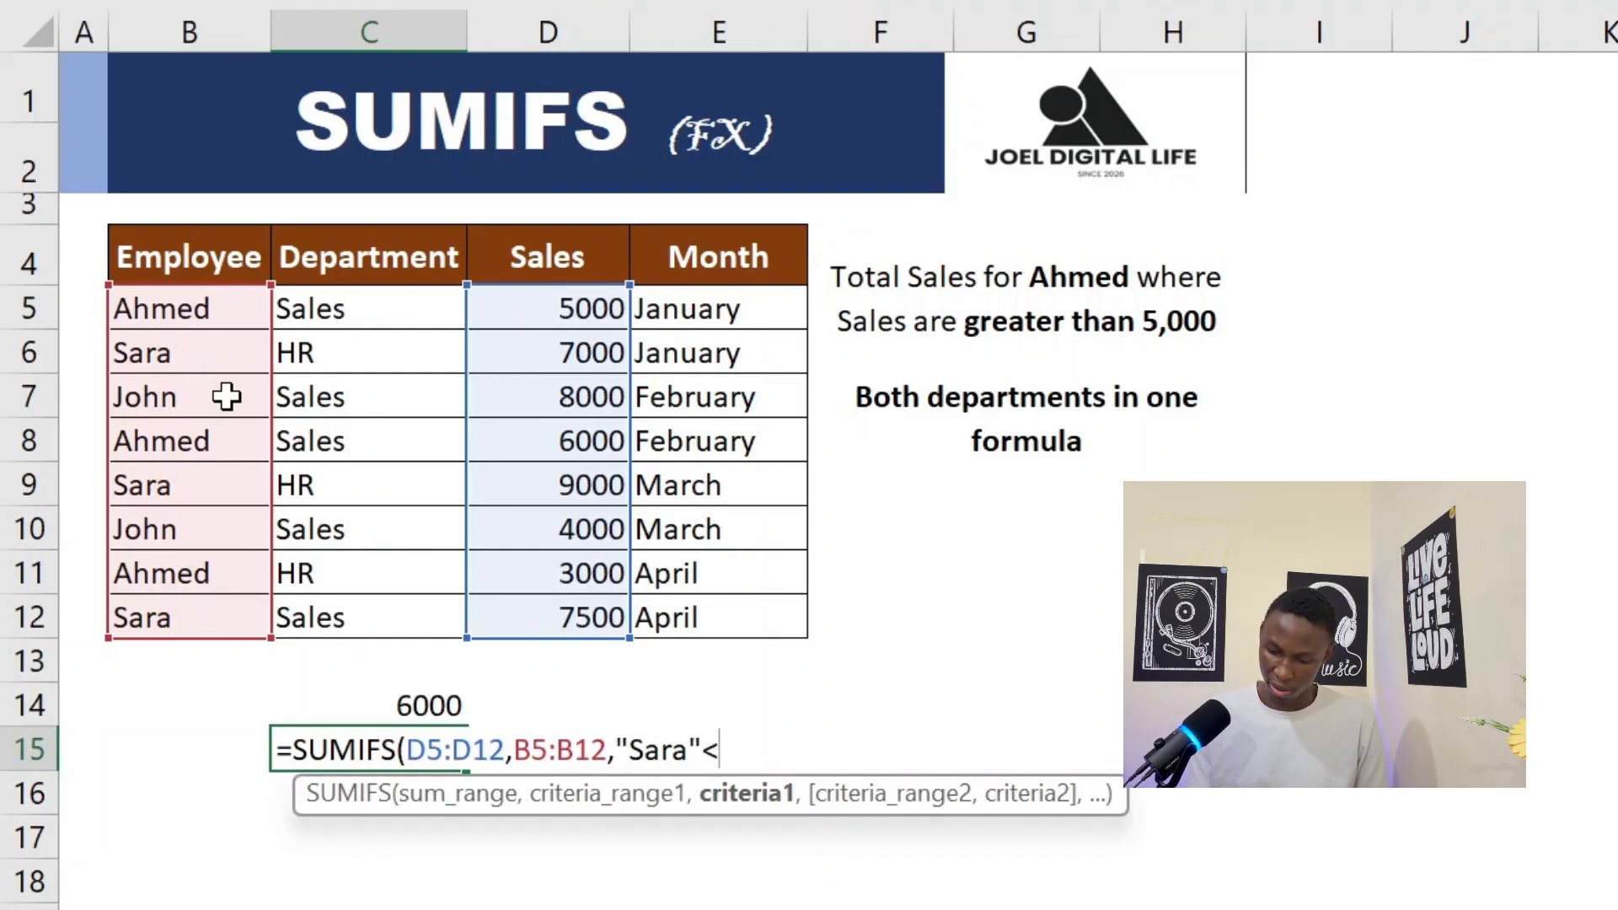
key("BackSpace")
type(",")
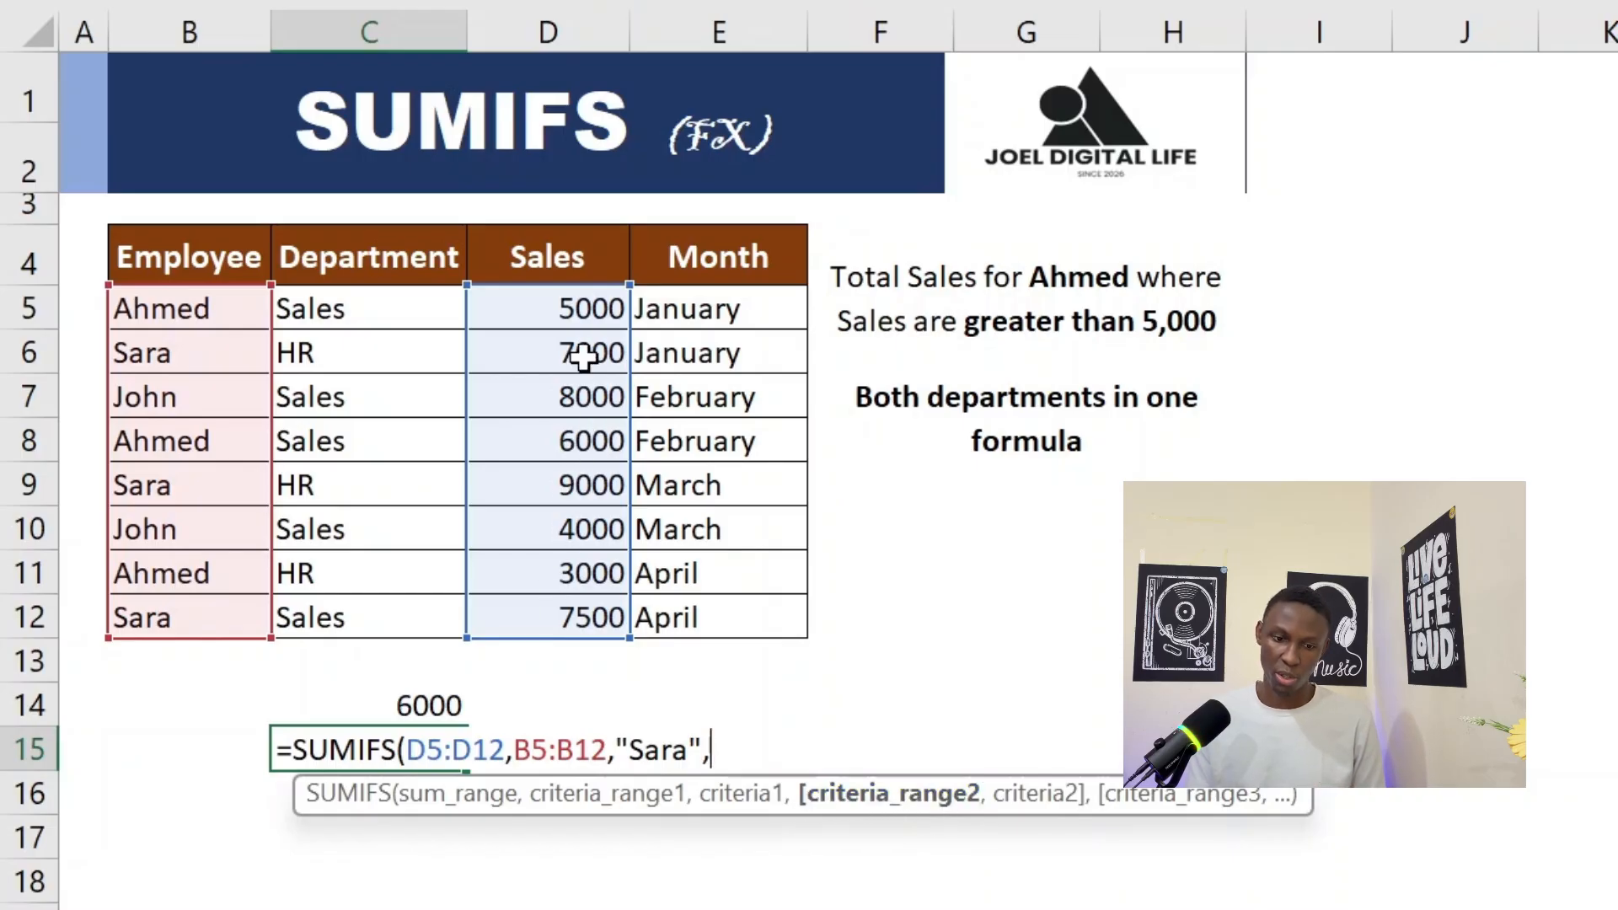
Add D5:D12 as the second criteria range with the criterion ">7000" and complete the SUMIFS formula
left_click_drag(564, 310, 567, 625)
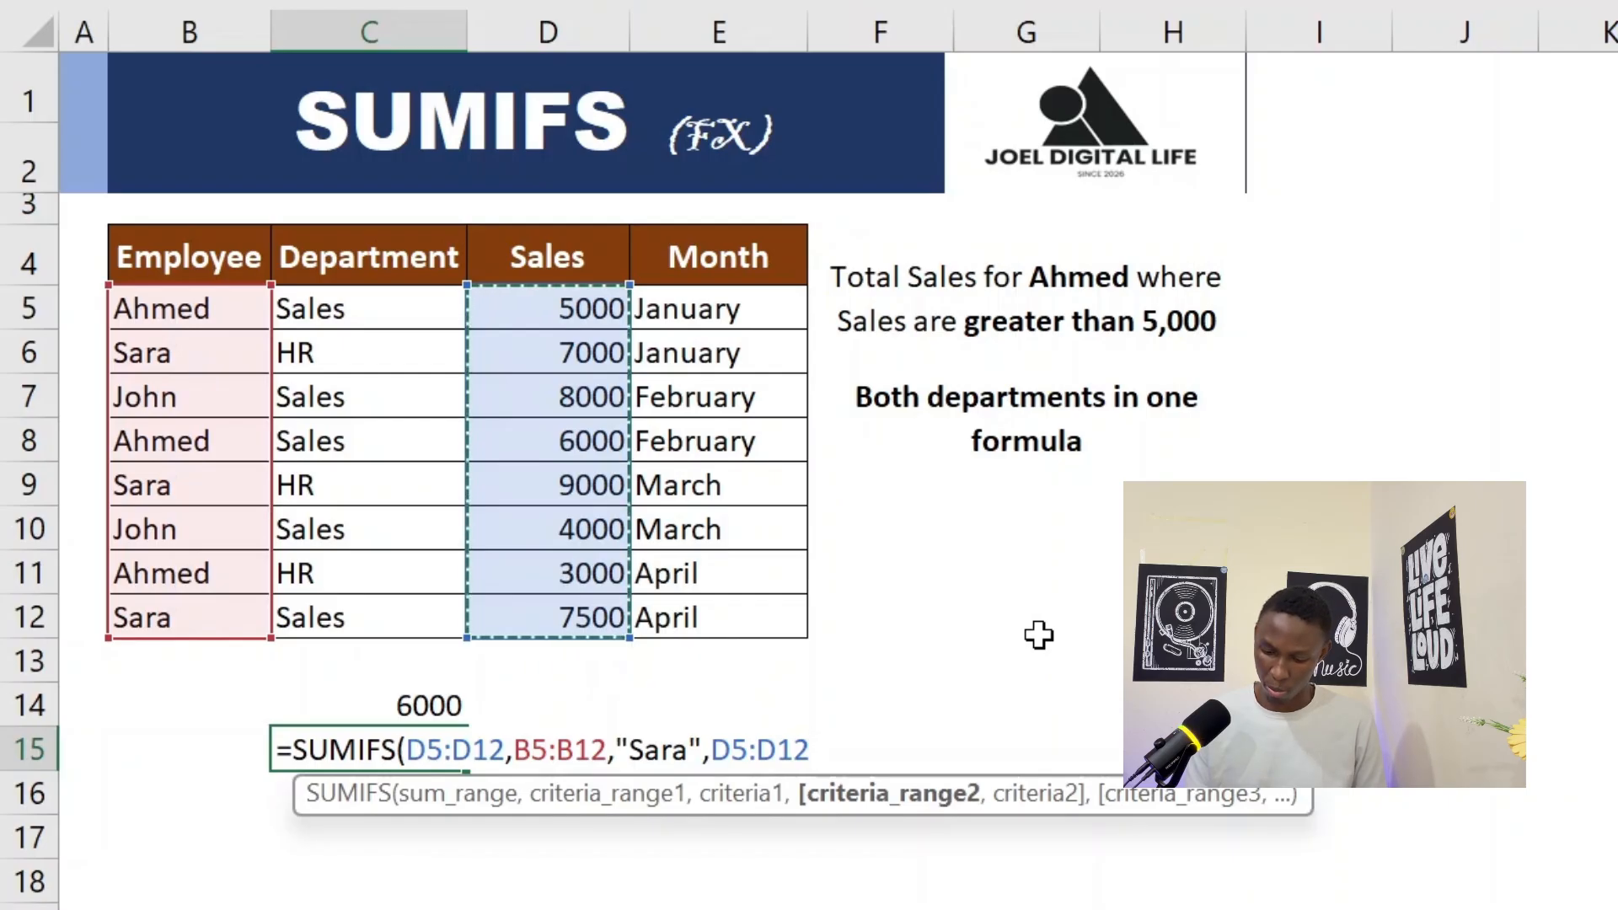
type(",\">7000")
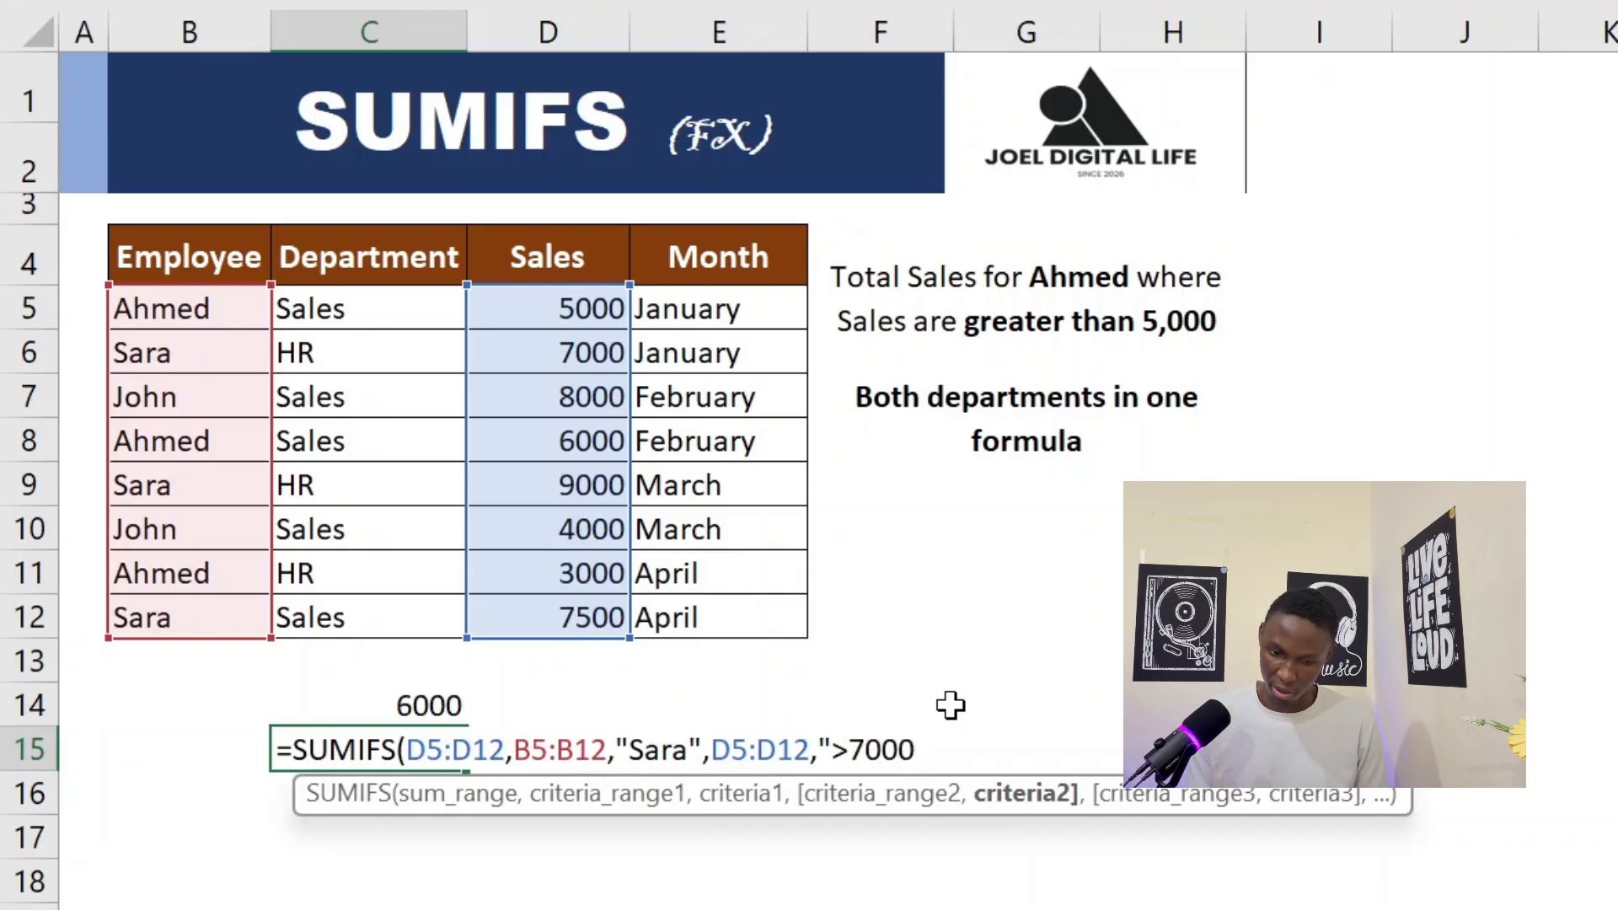
type(")")
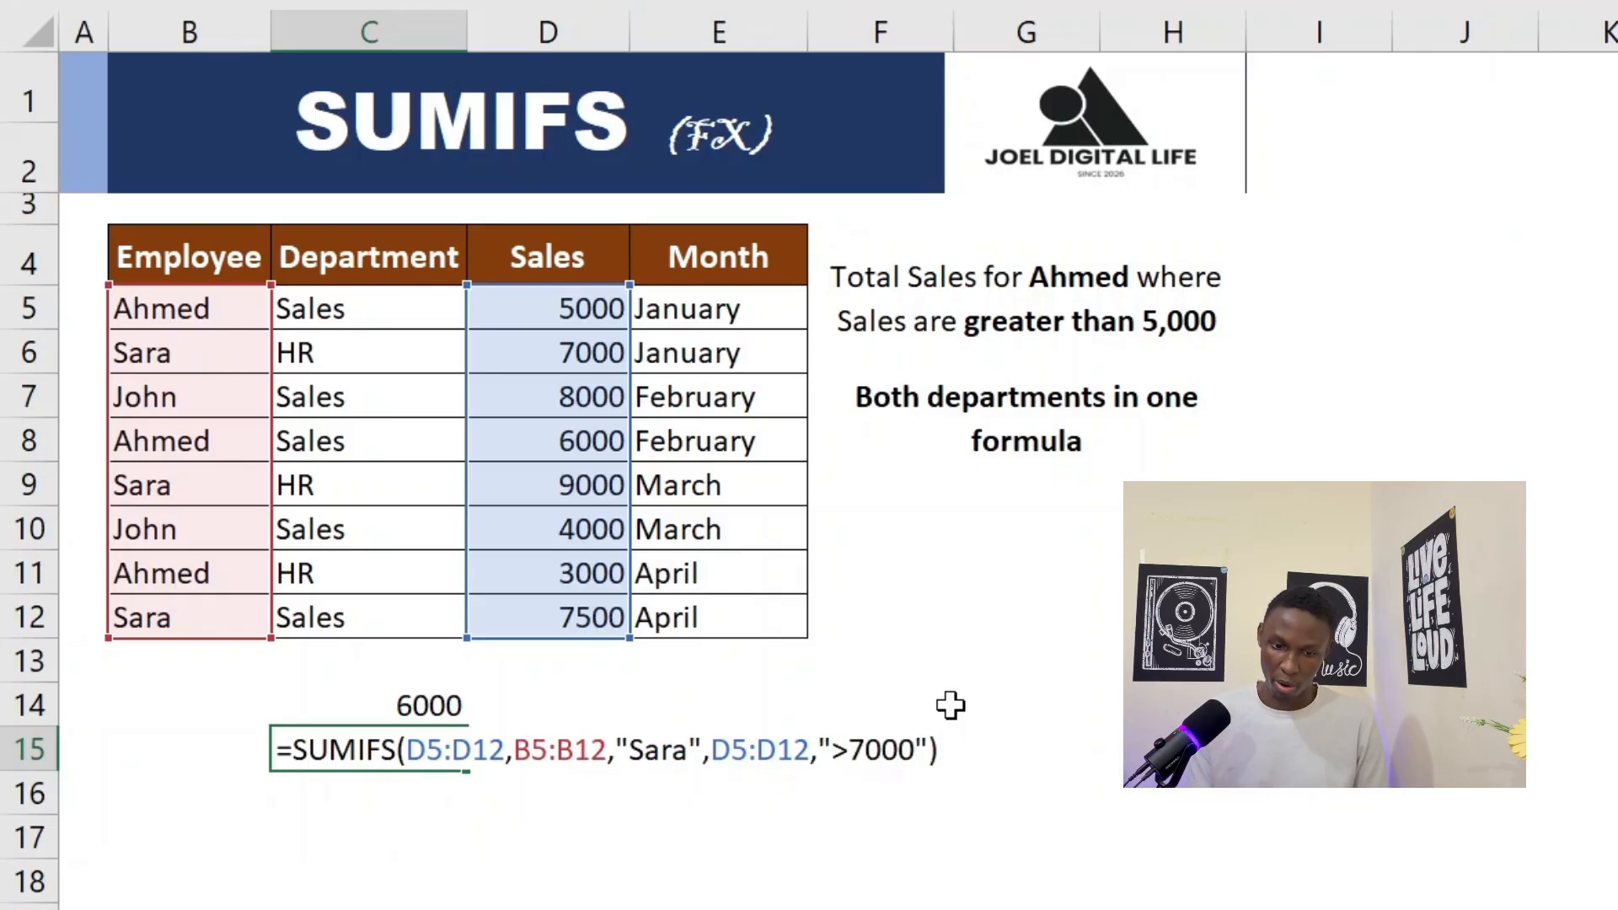
key("Return")
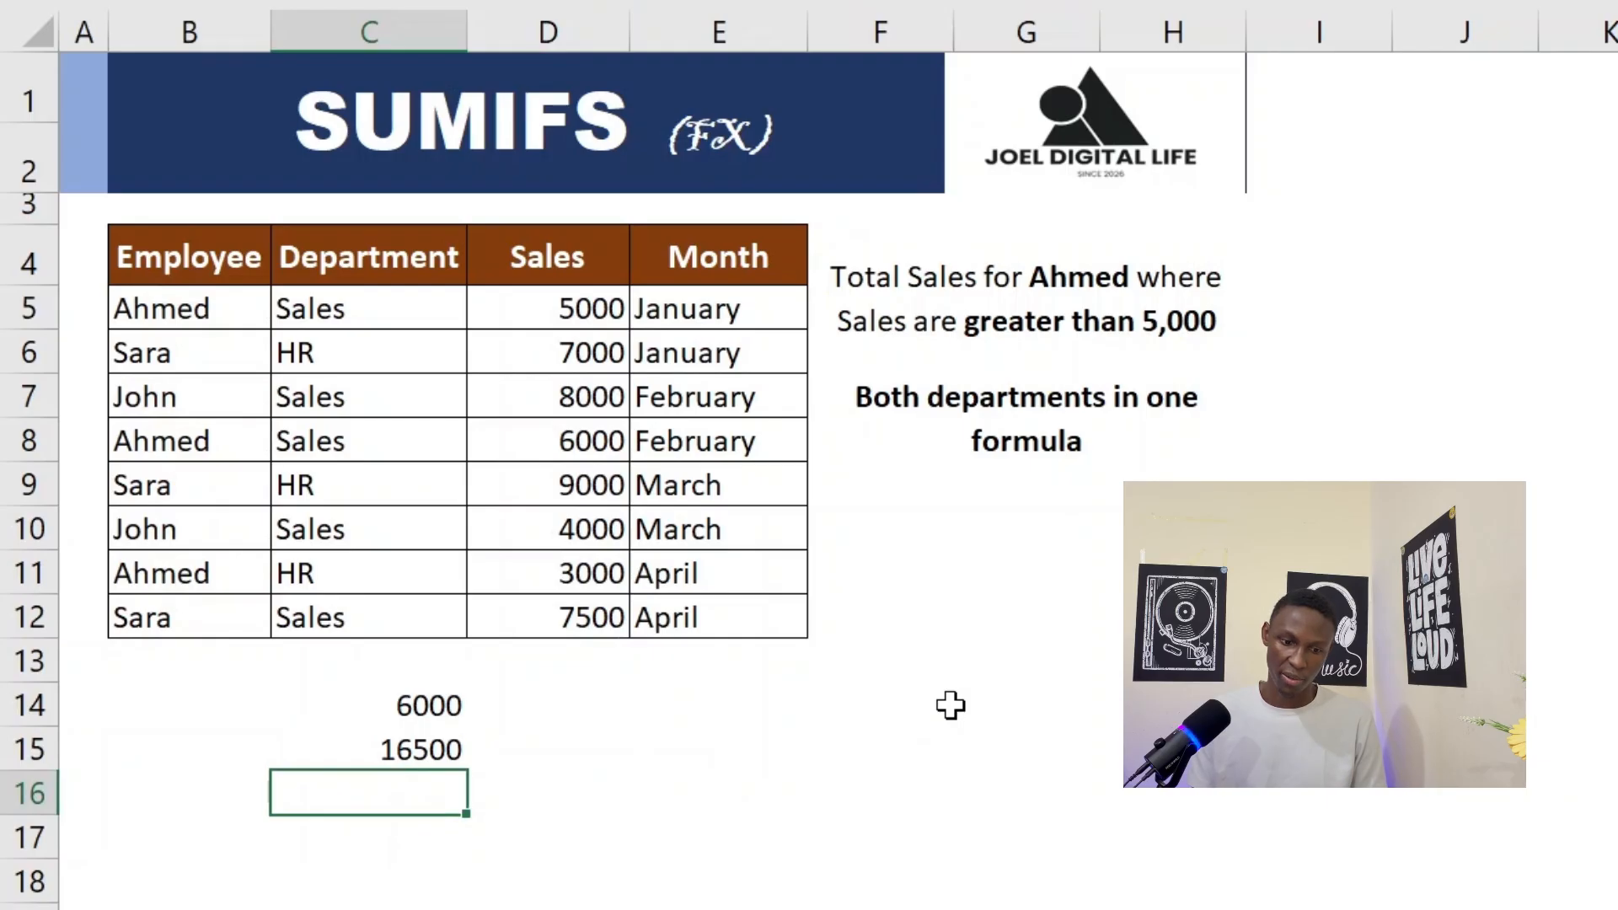
Check the SUMIFS result in C15 against the same employee's table rows 6, 9 and 12, comparing their sales amounts with the criterion
left_click(419, 748)
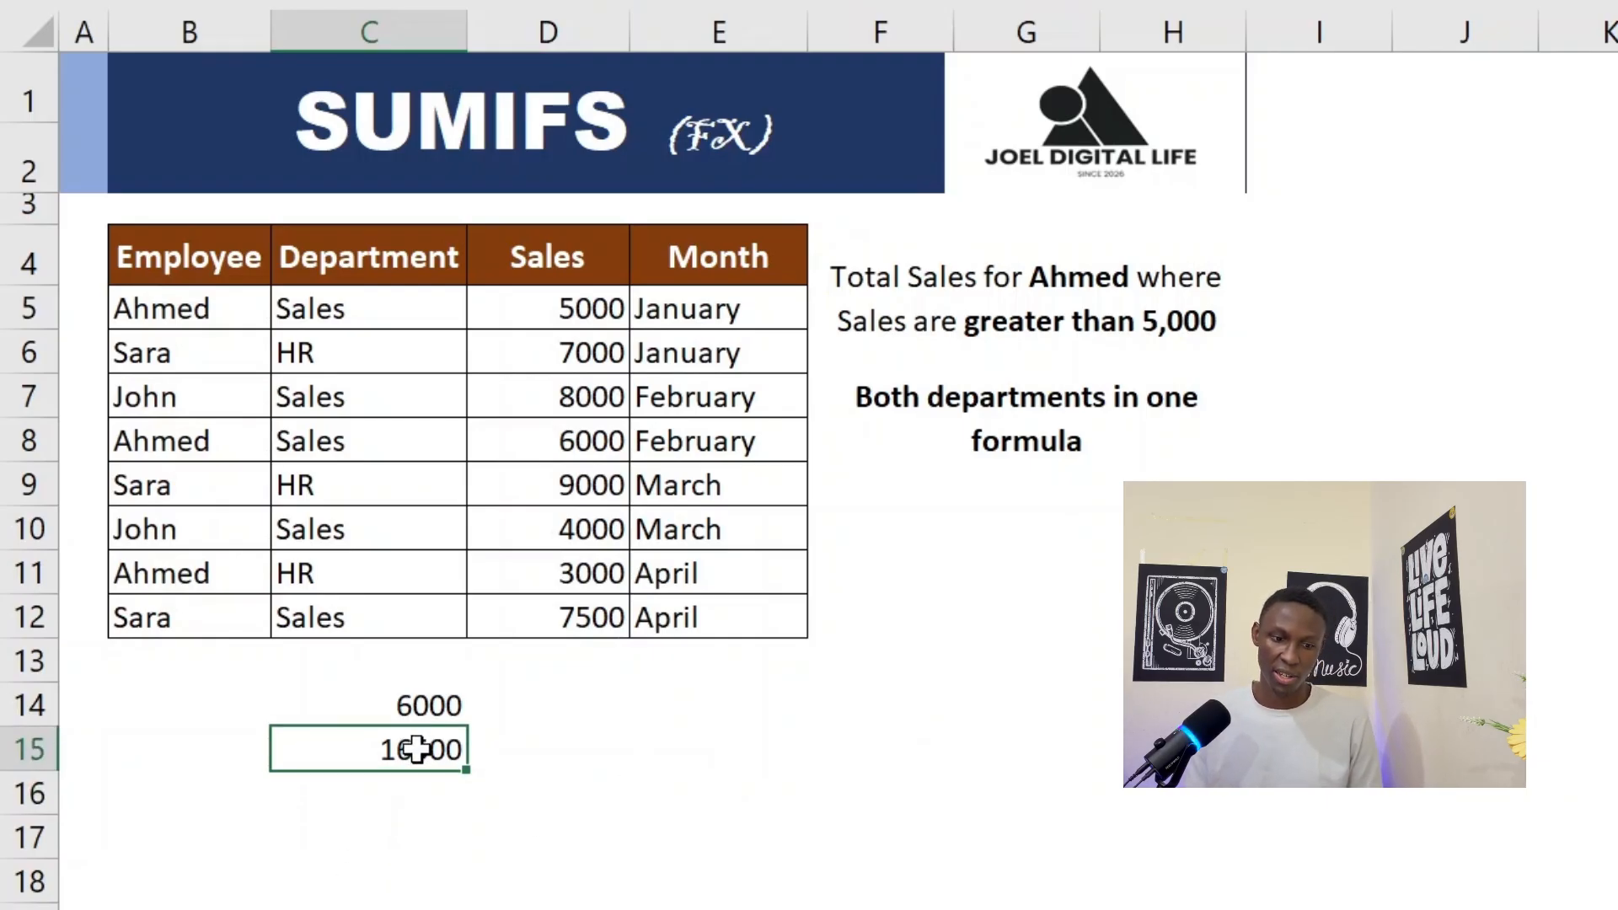
left_click(165, 472)
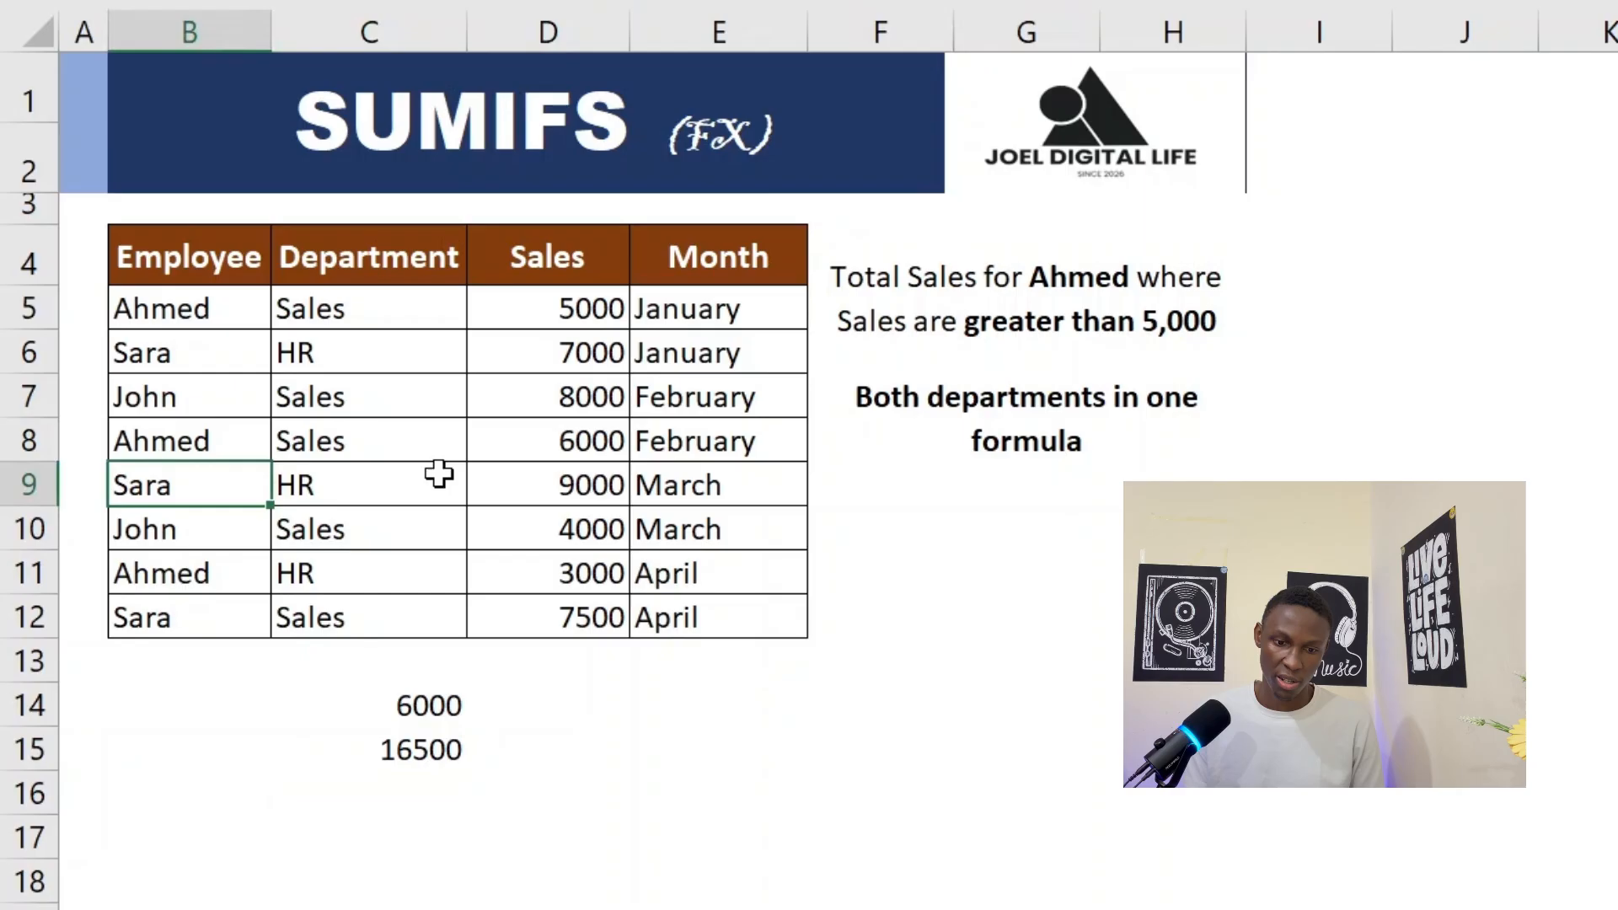
left_click(570, 469)
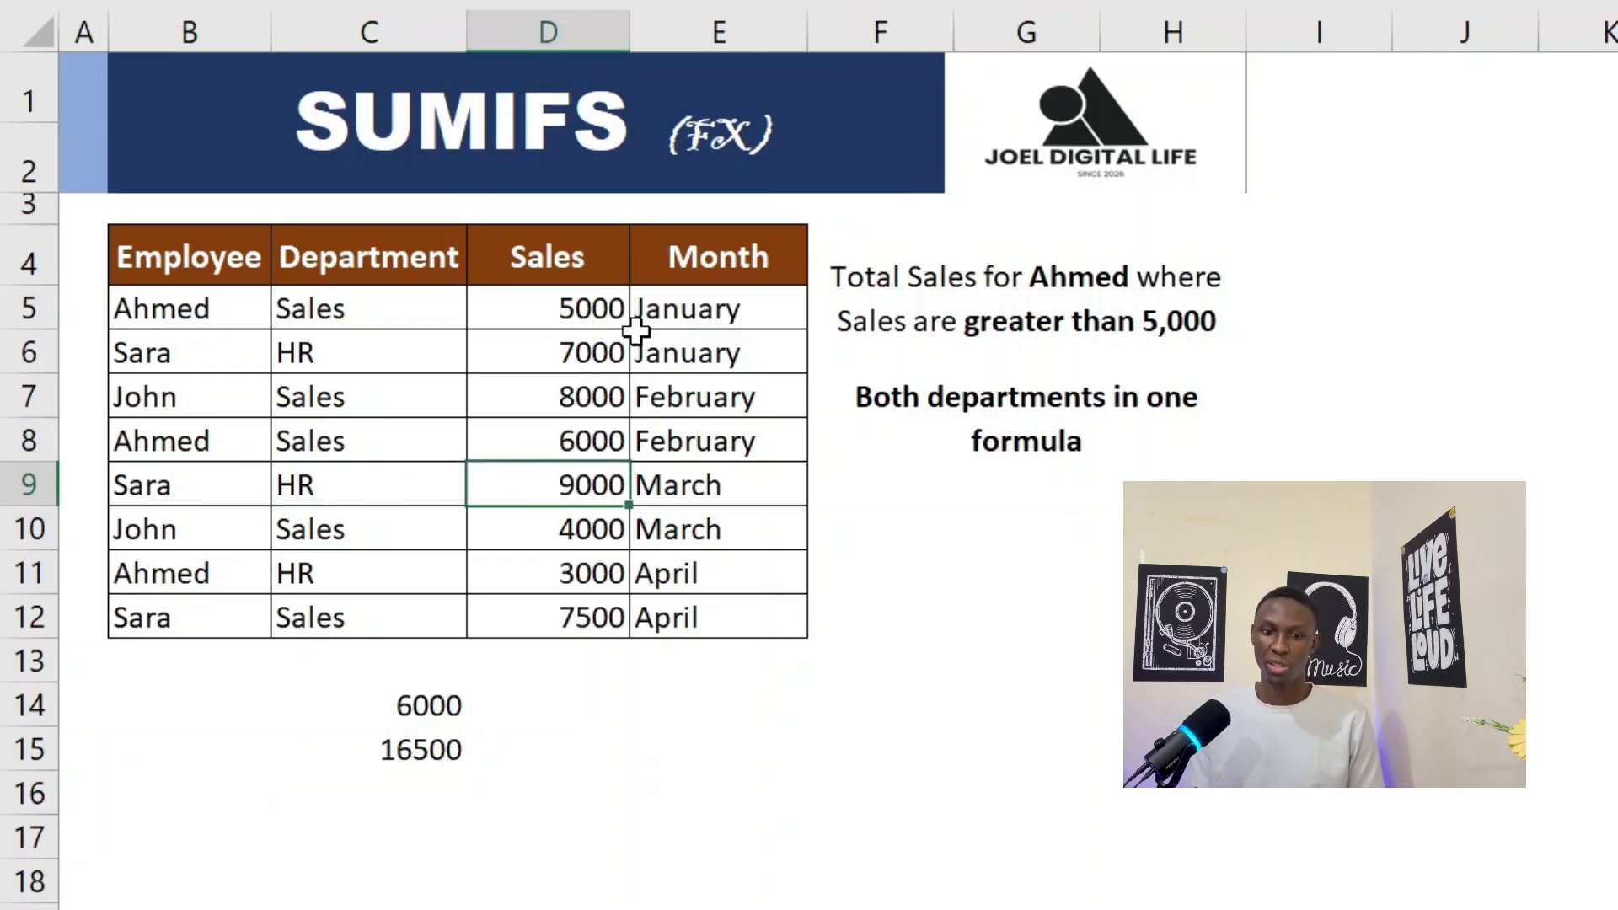
key("Up")
key("Up")
key("Up")
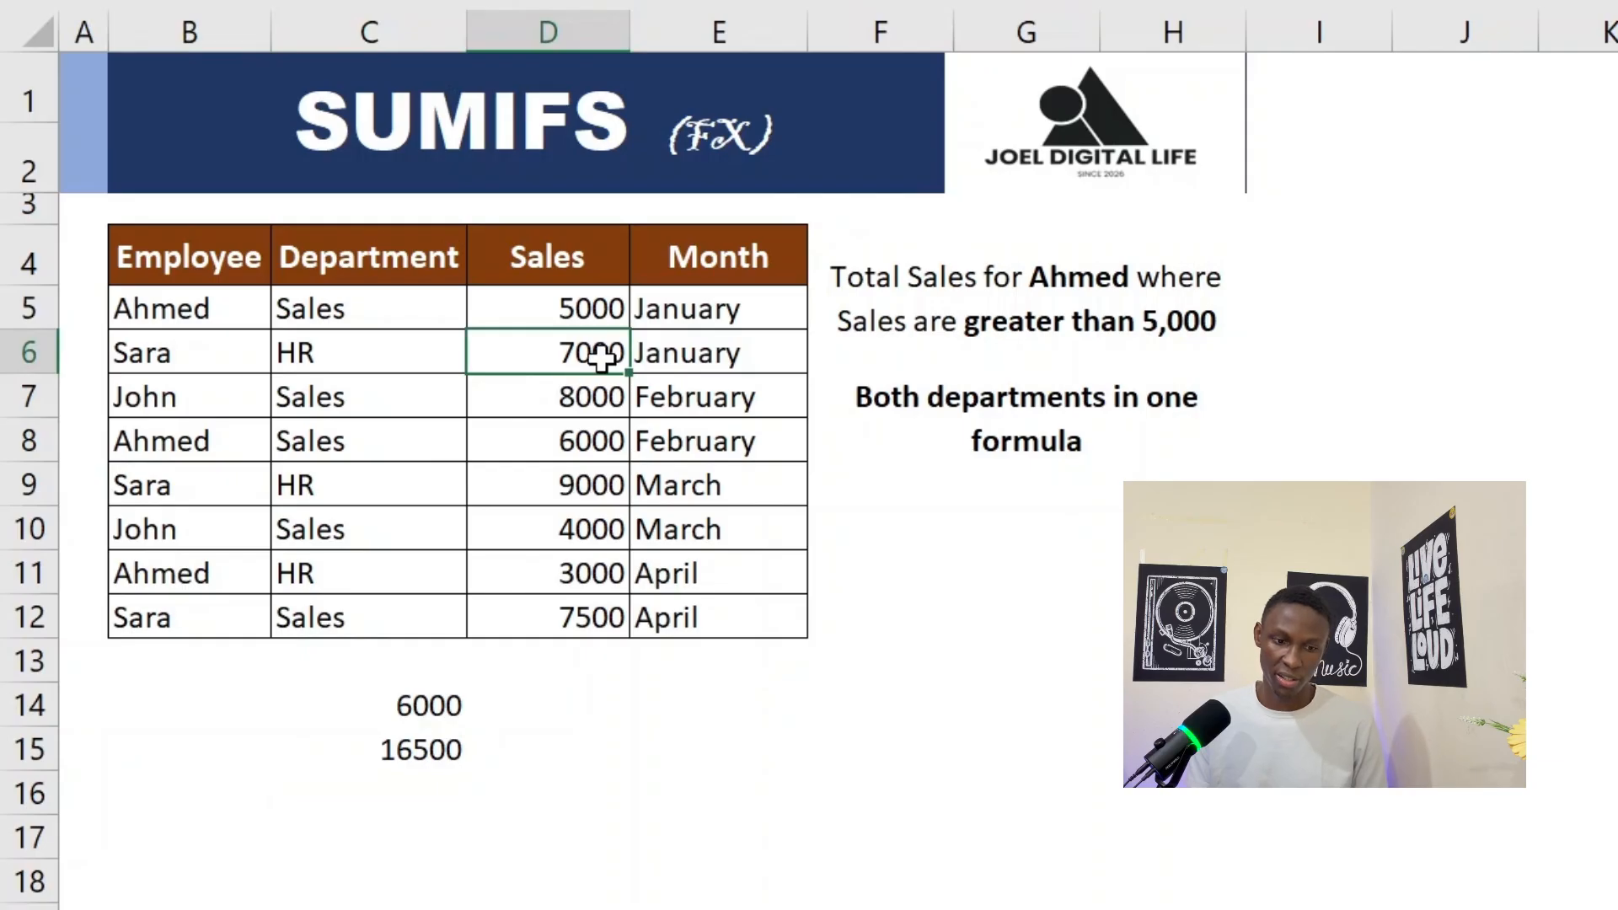
left_click_drag(114, 352, 542, 332)
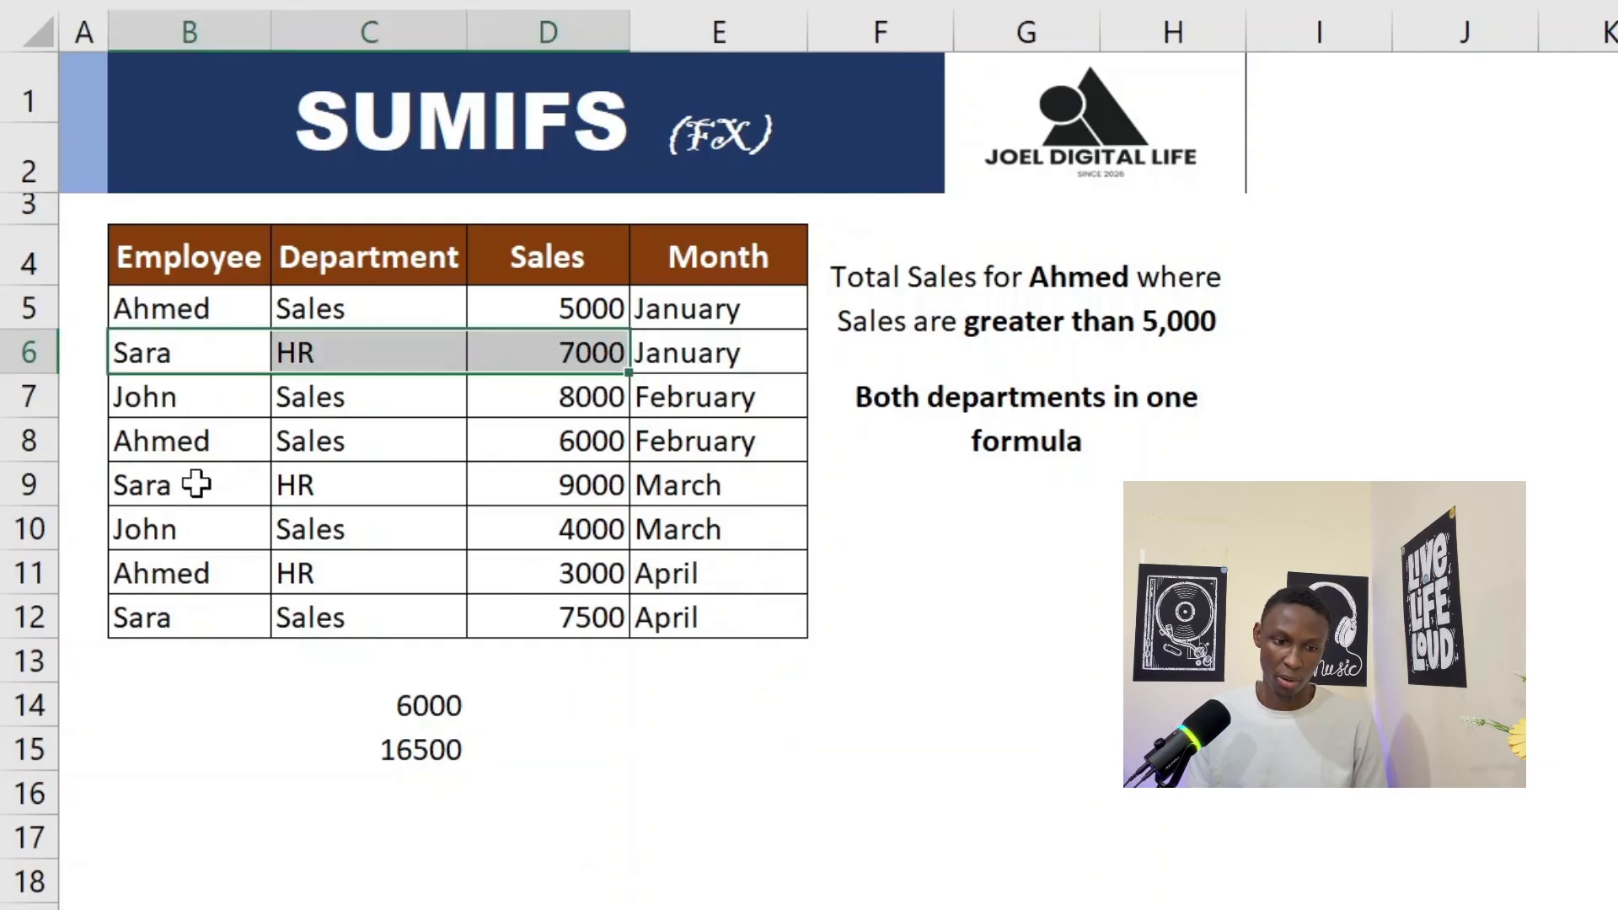
left_click_drag(173, 491, 539, 504)
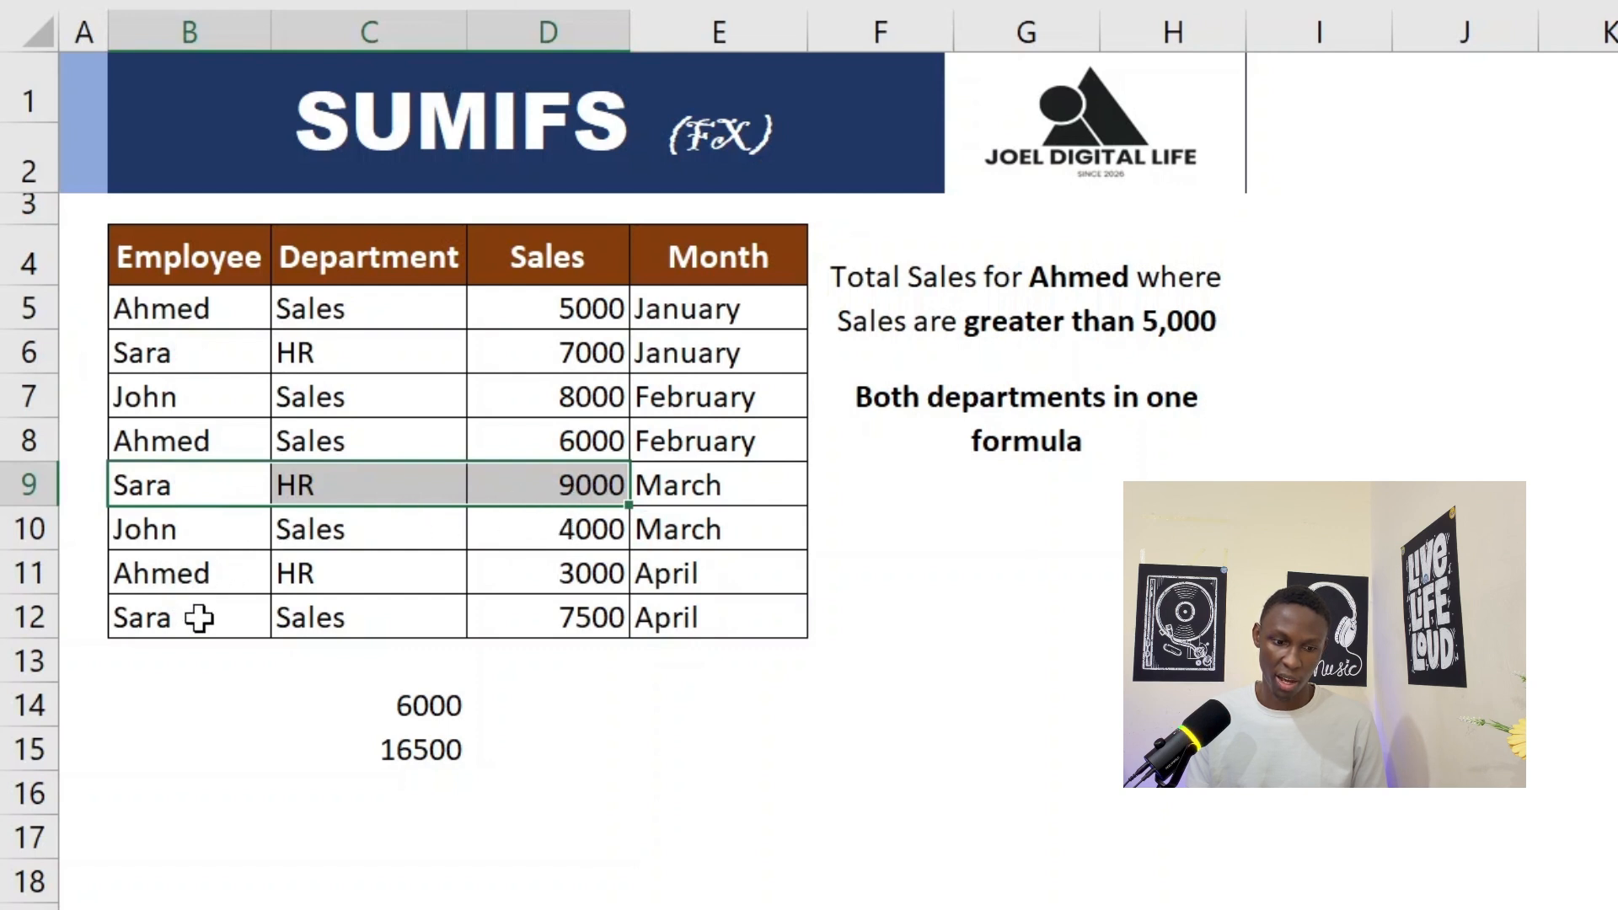
left_click_drag(199, 615, 553, 632)
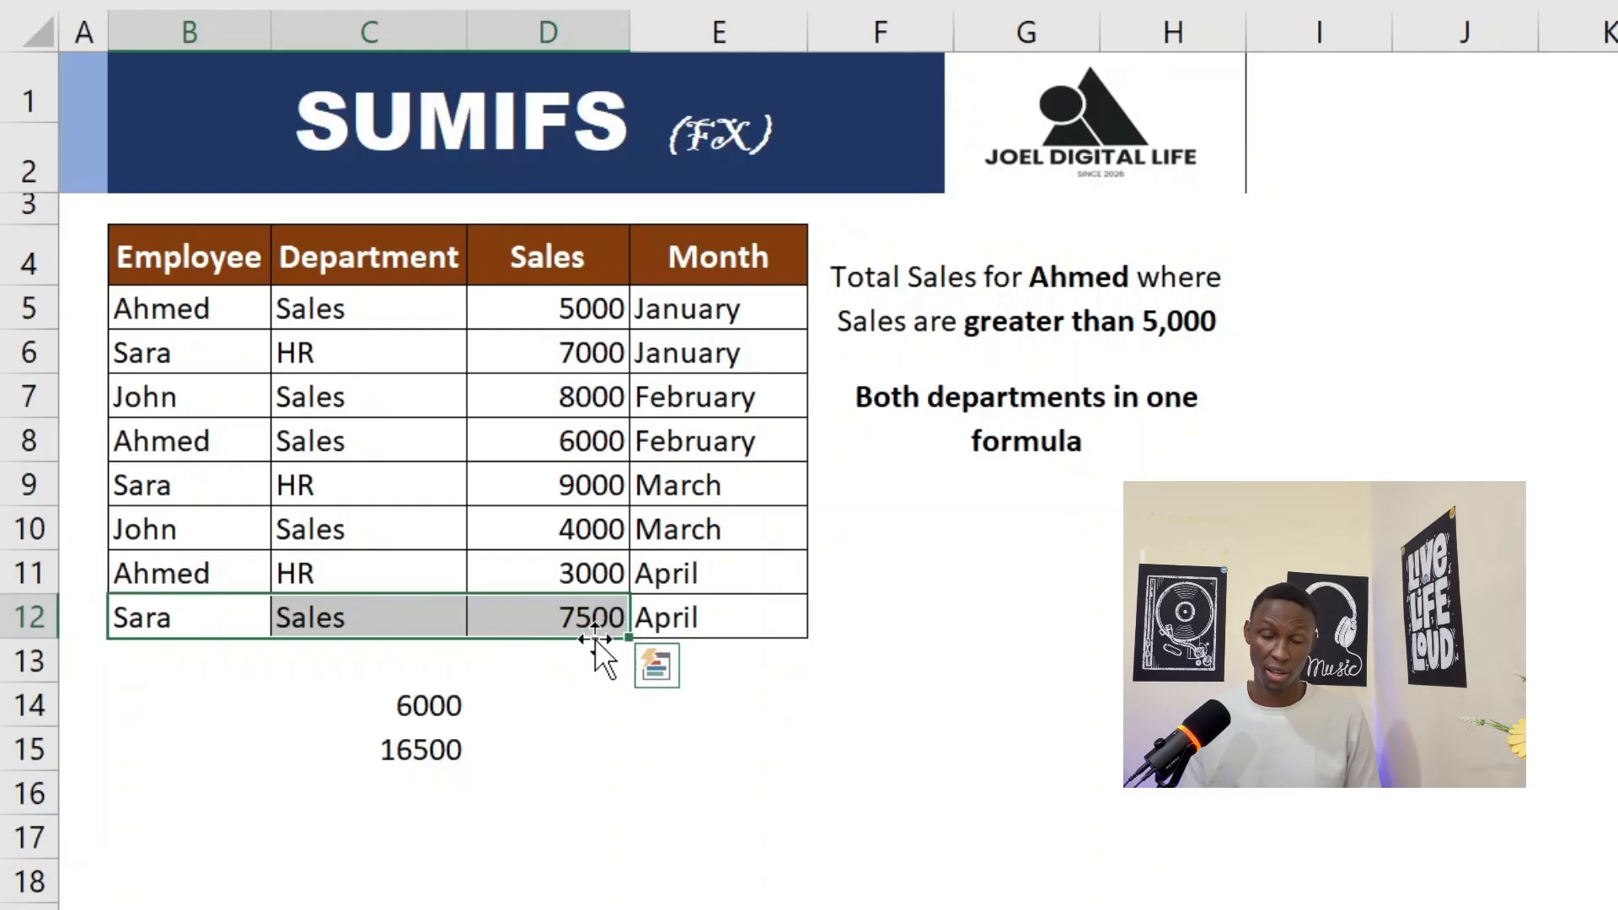
left_click(718, 708)
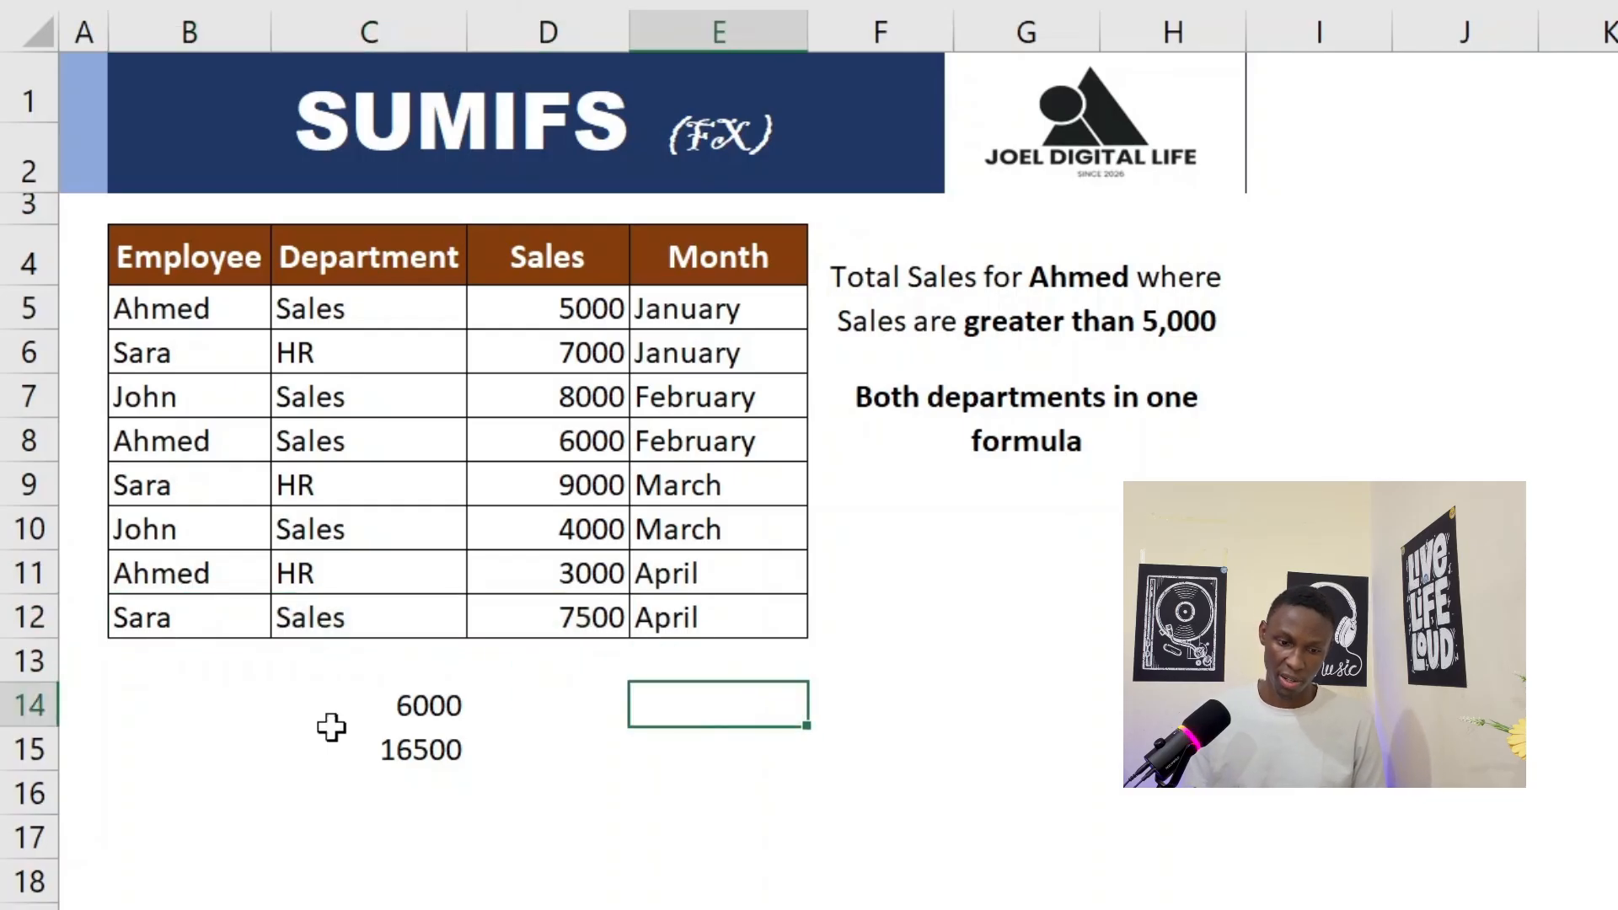
left_click(440, 763)
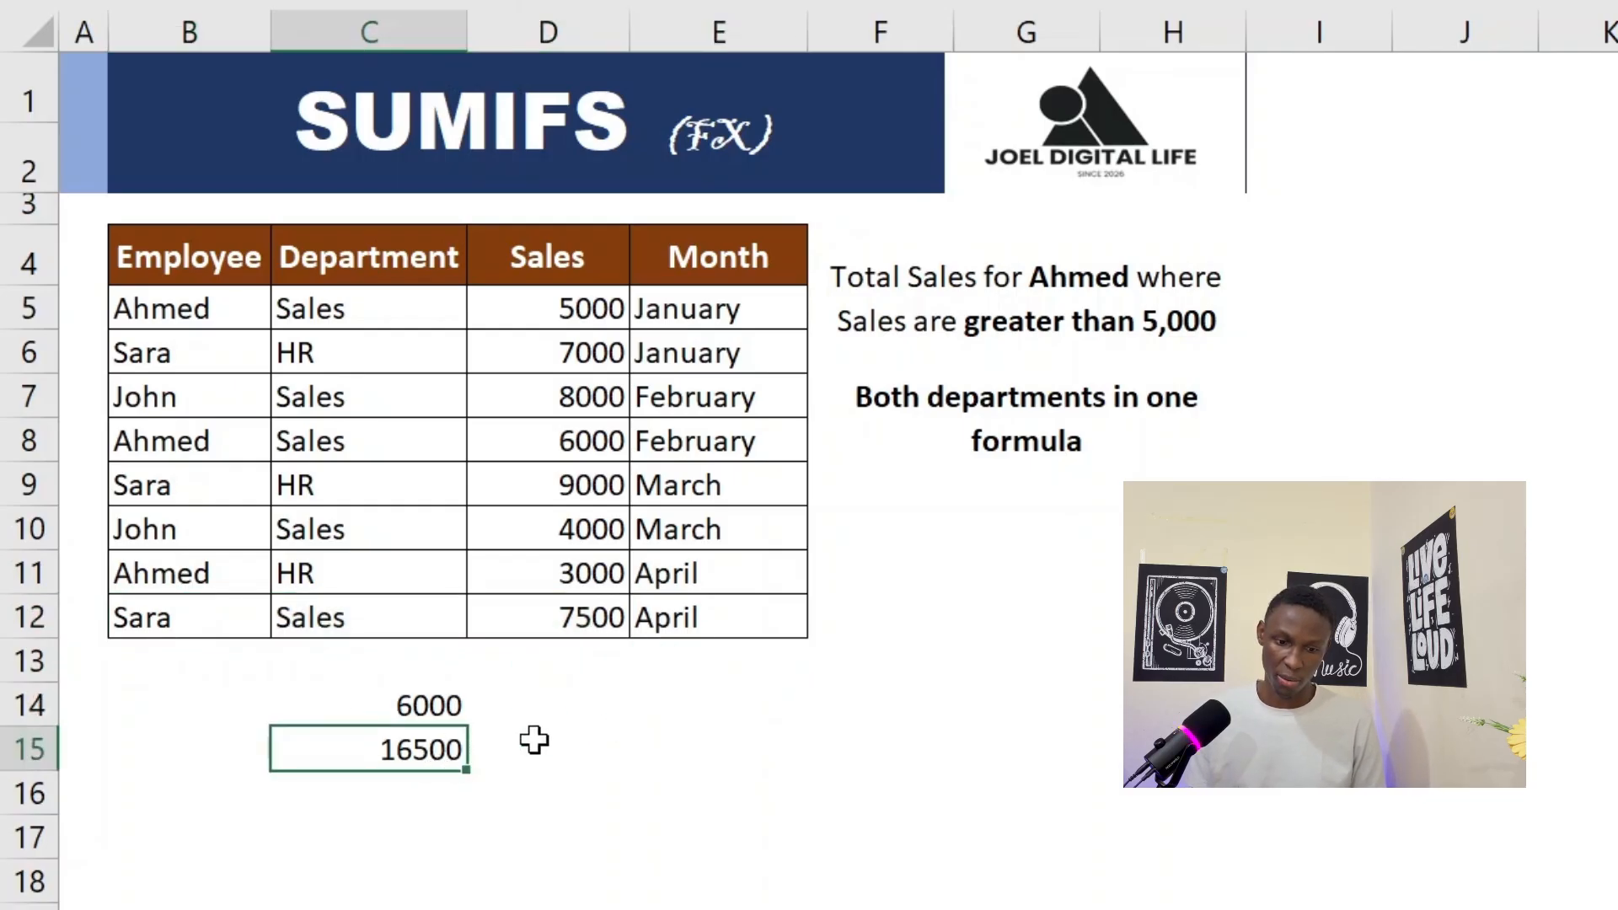
Enter a SUM formula in cell E14 that adds the sales amounts in D9 and D12
left_click(677, 709)
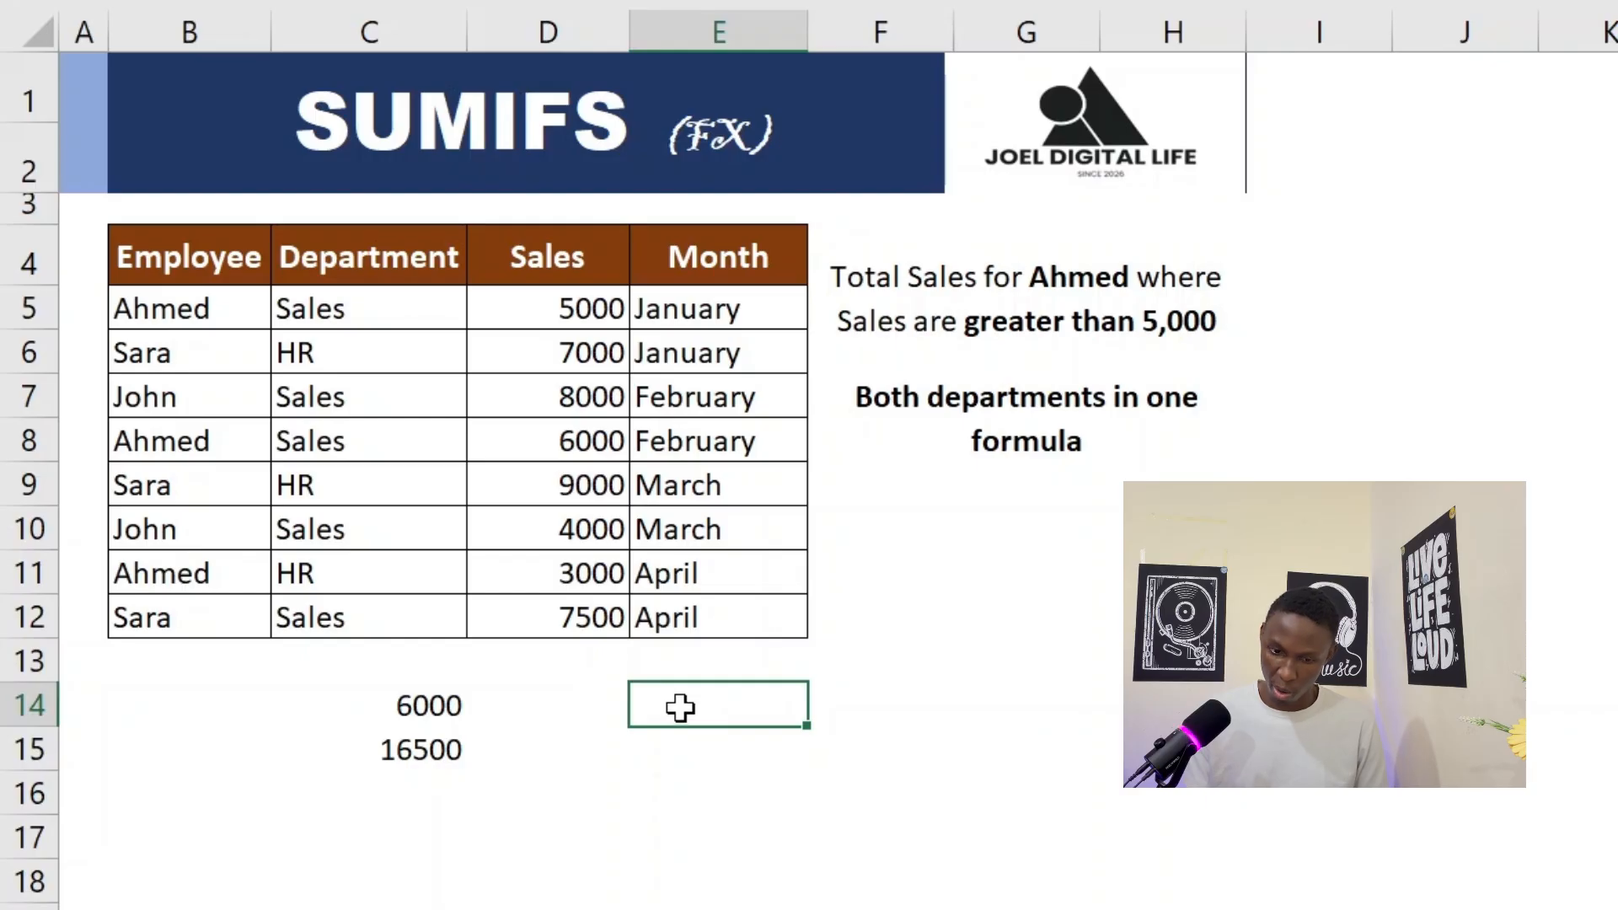
type("=sum")
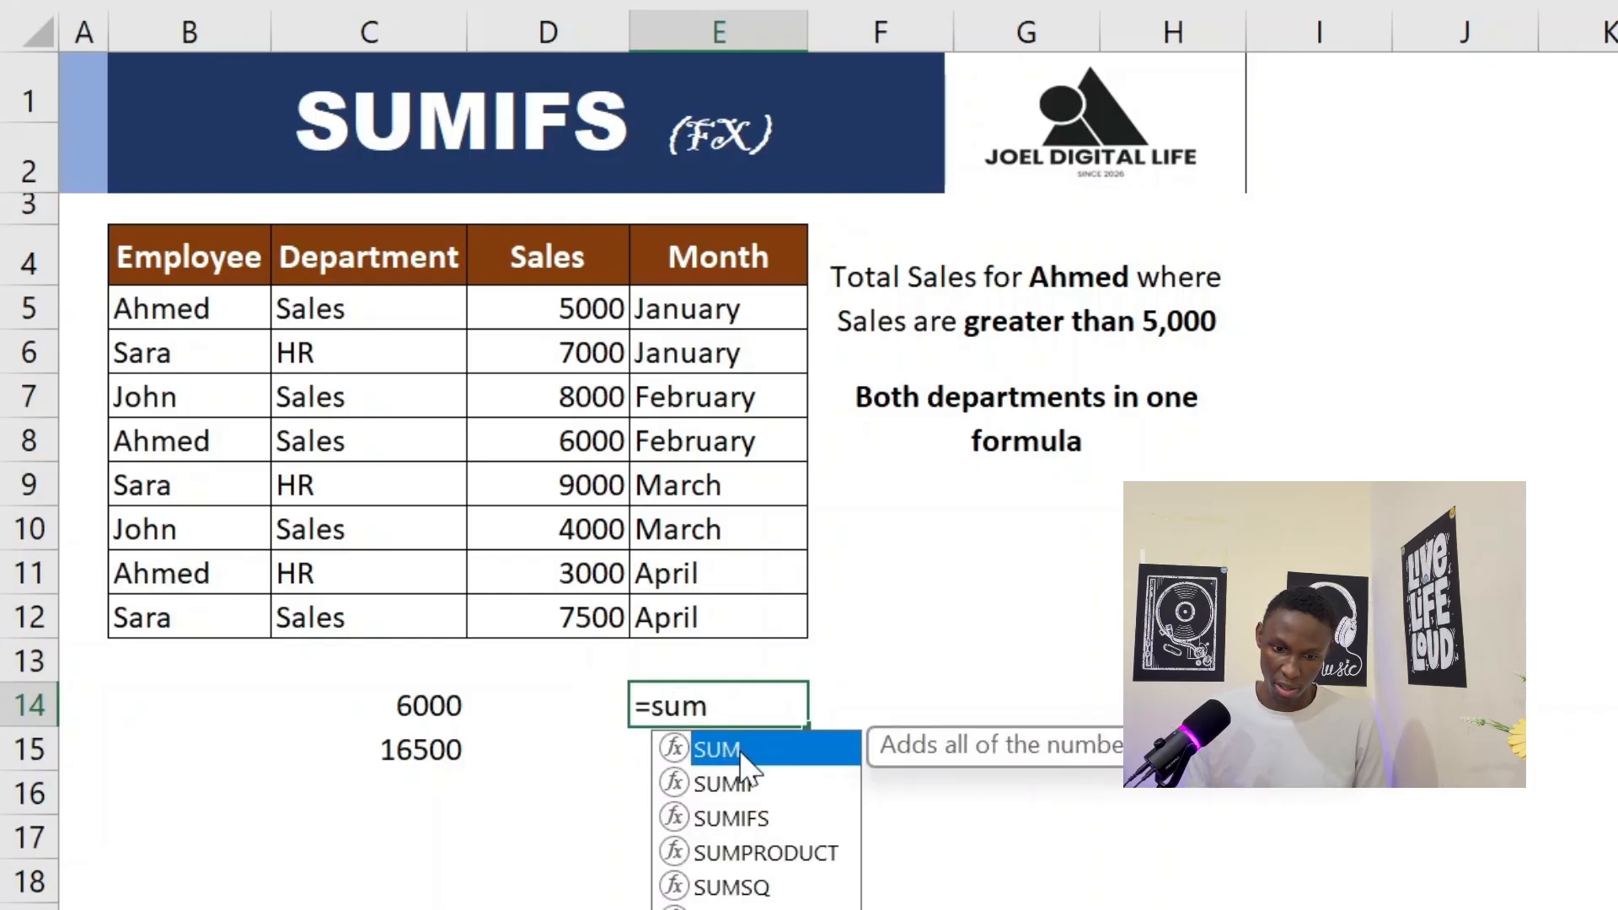
double_click(742, 759)
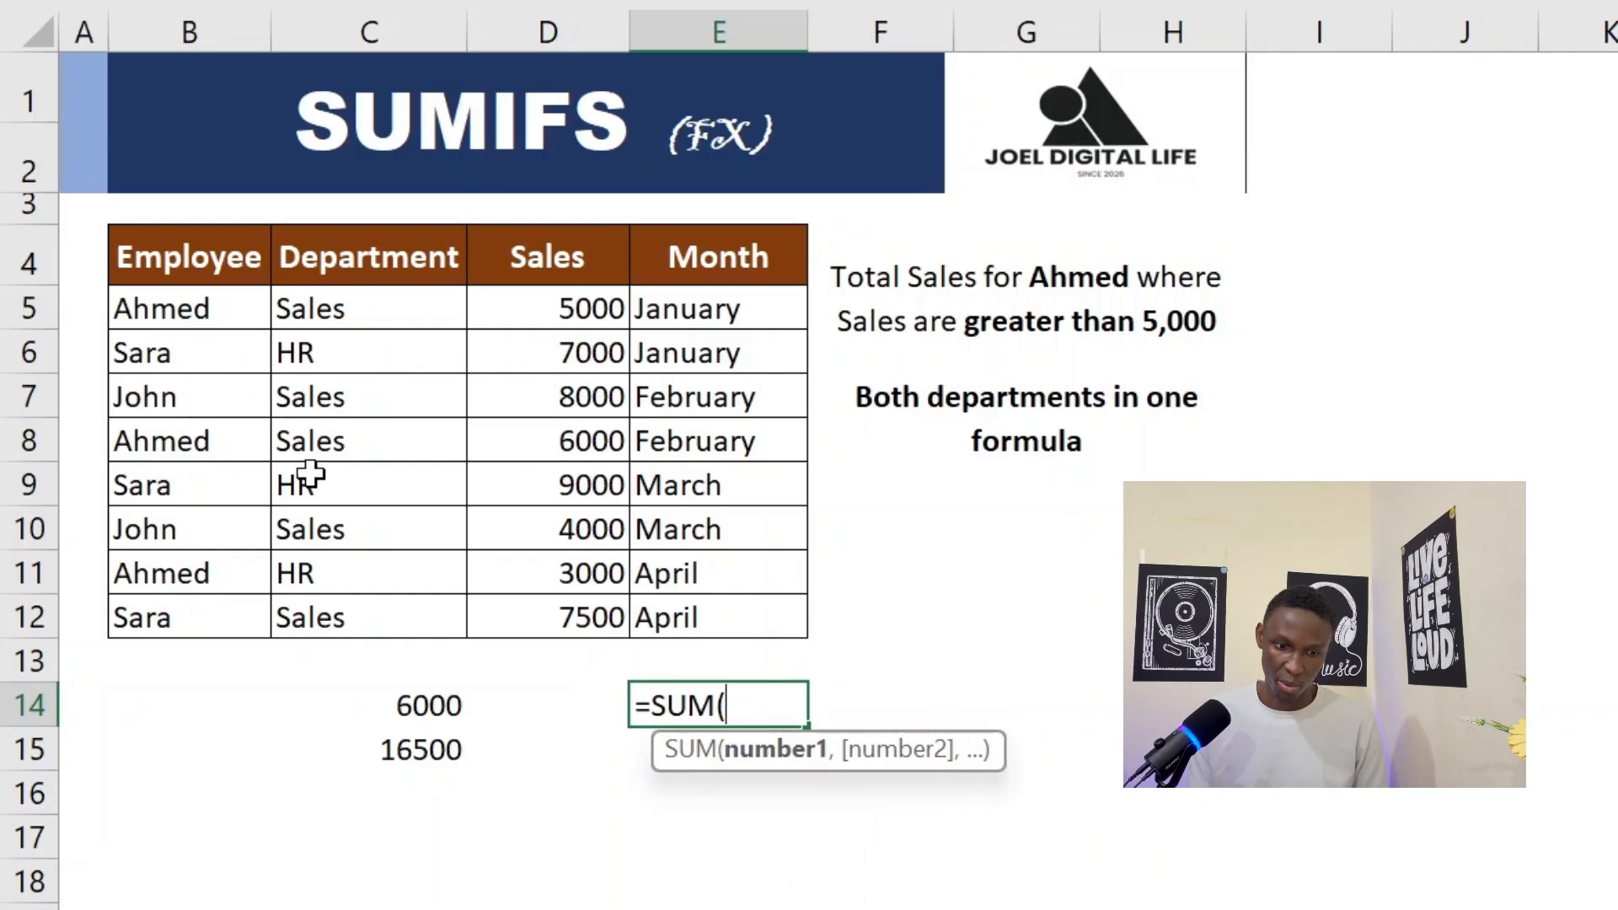
left_click(580, 494)
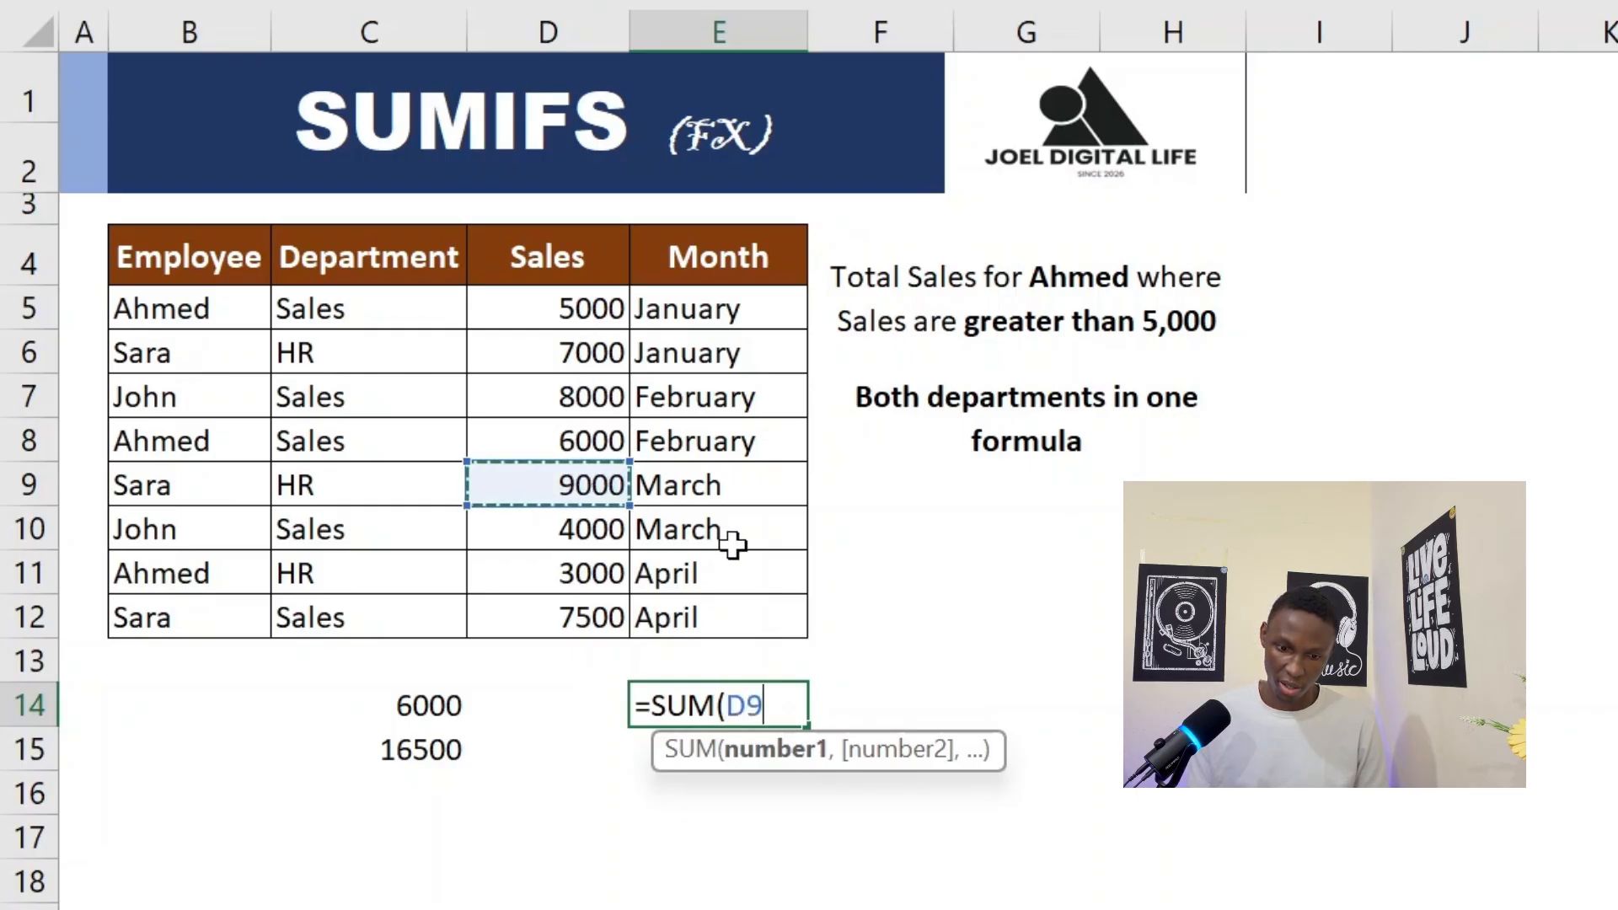
type(",")
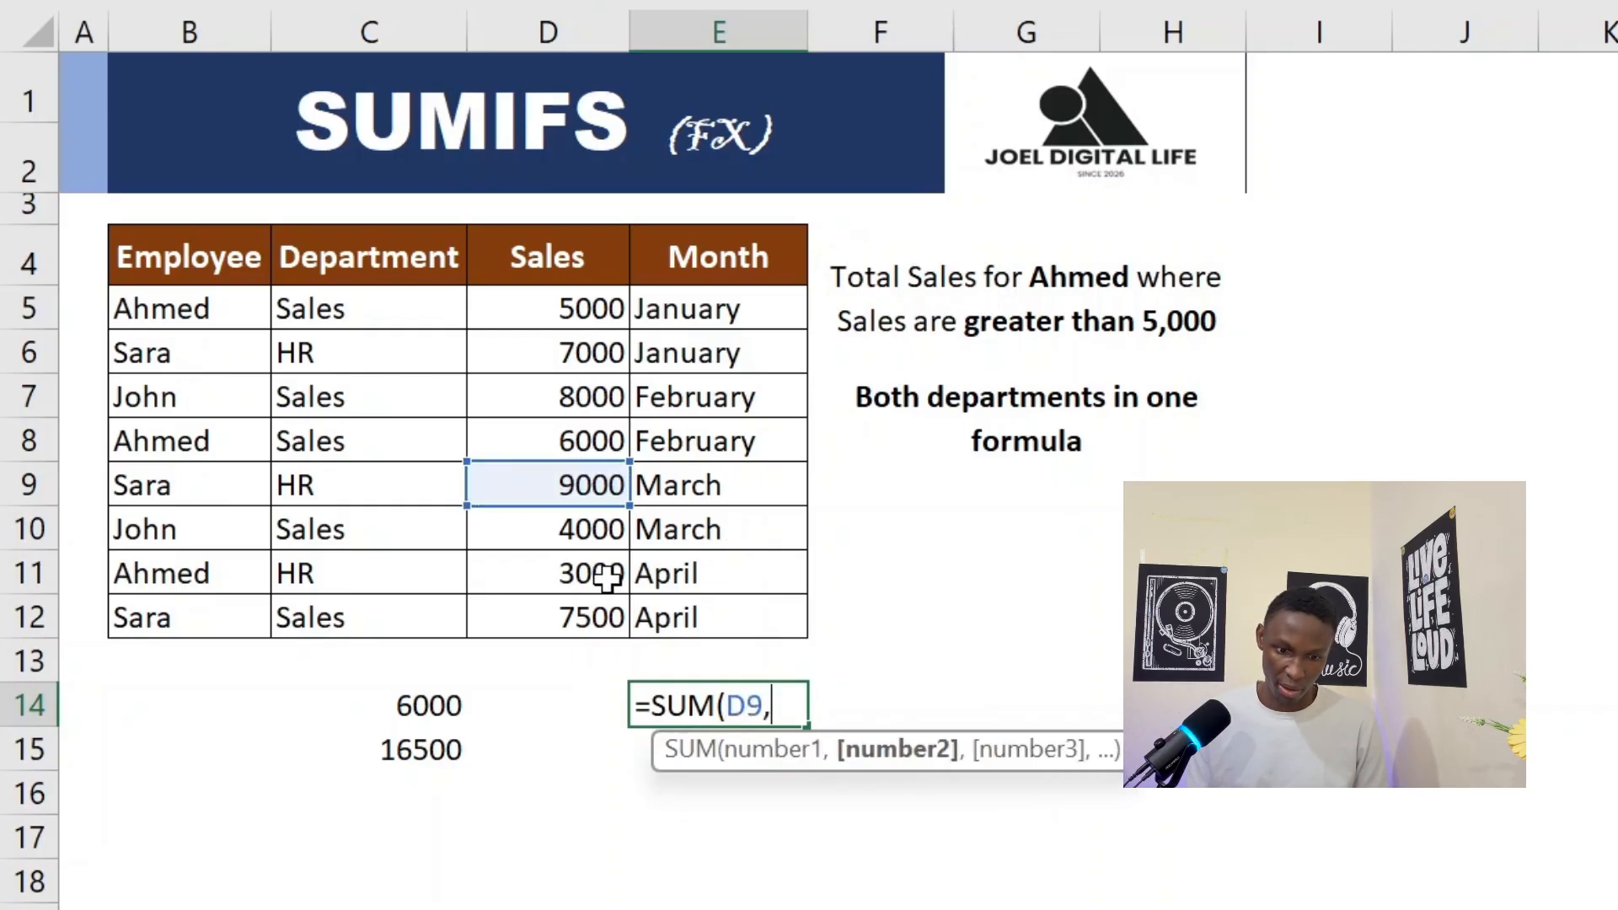
left_click(586, 618)
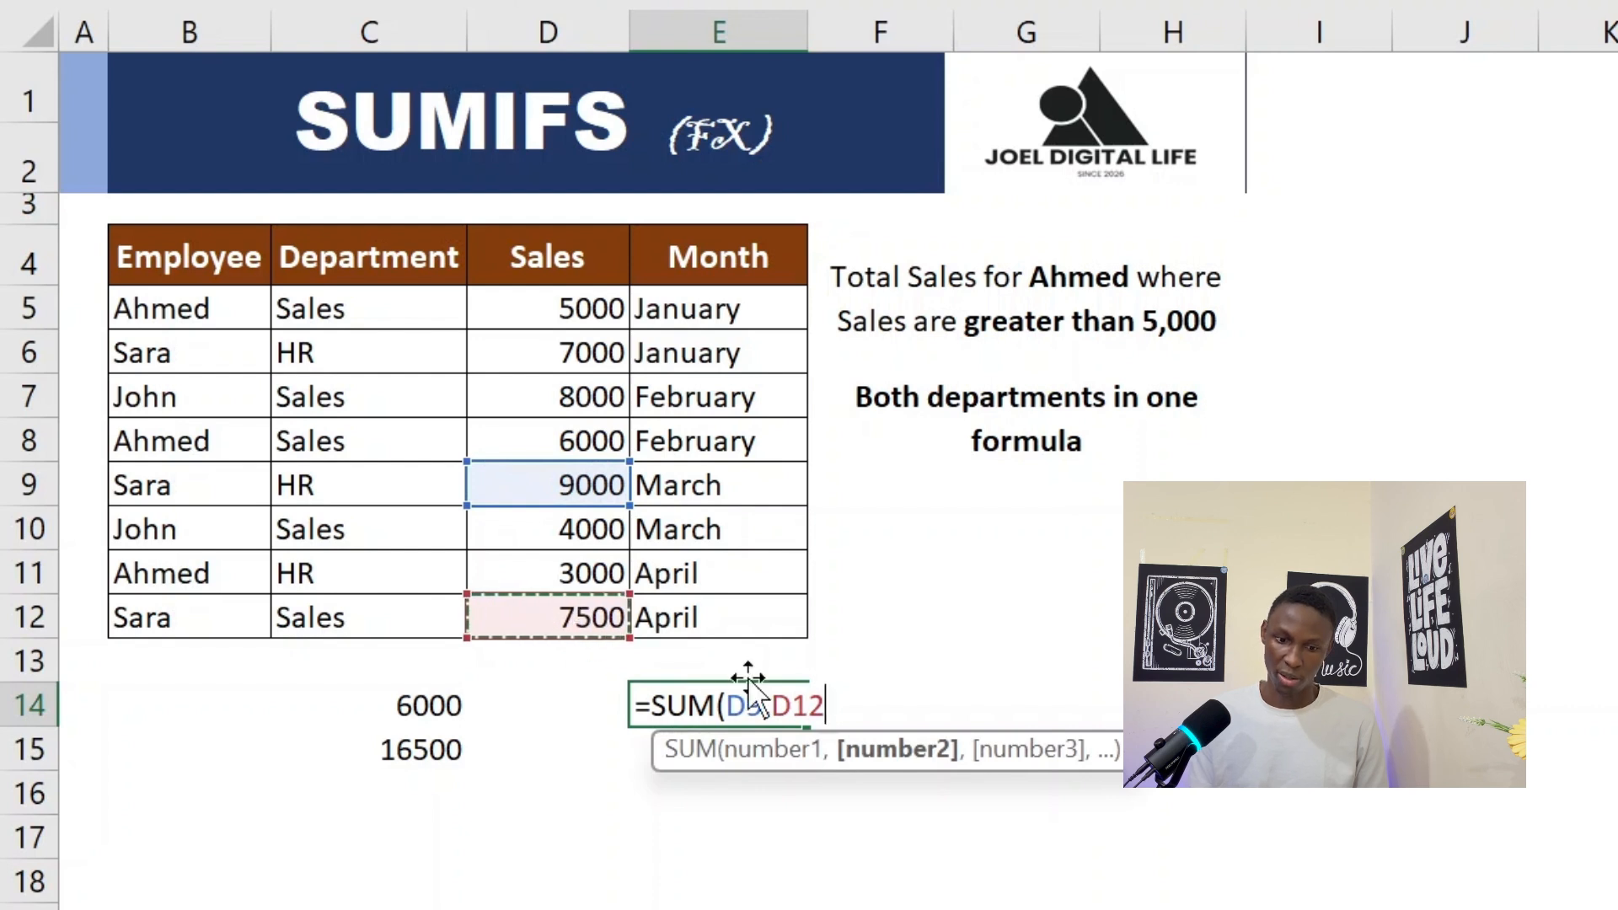
type(")")
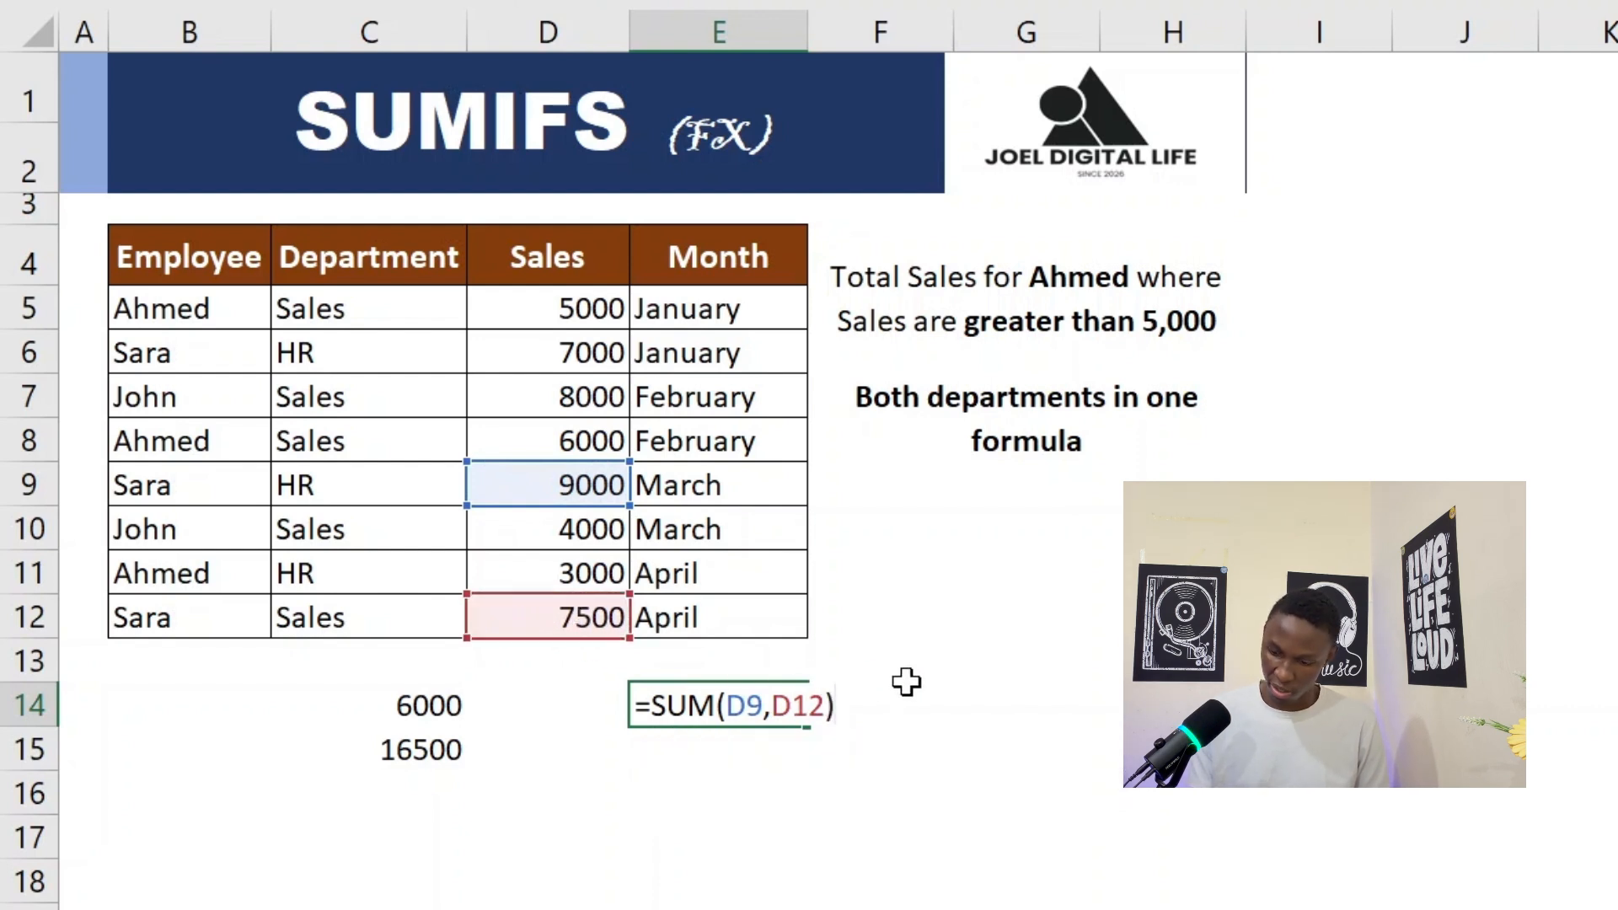
key("Return")
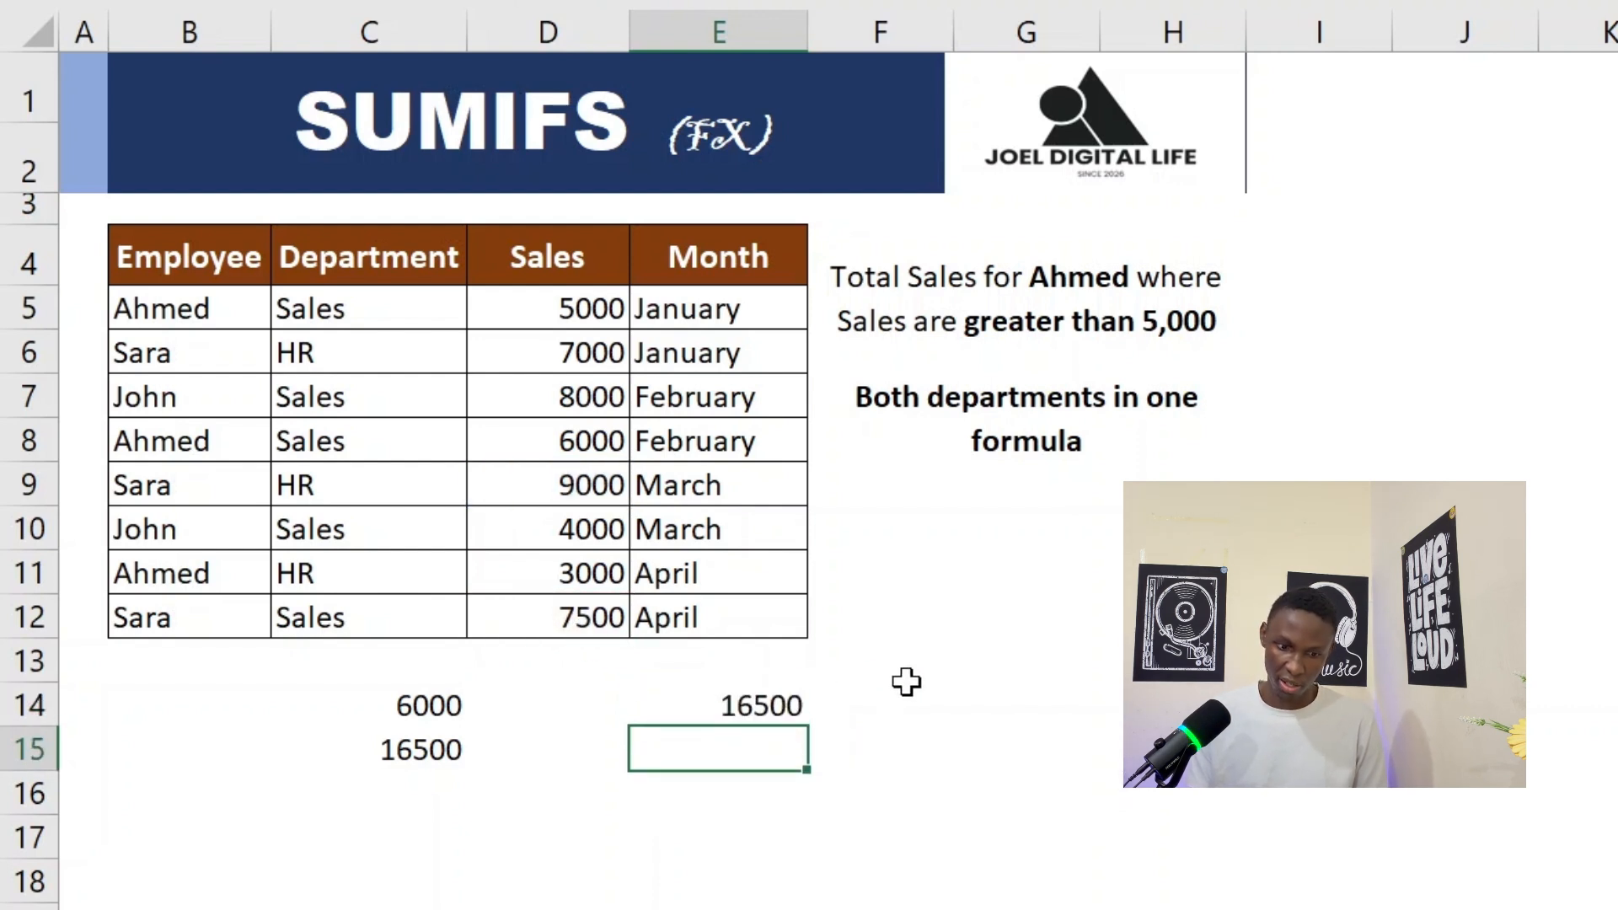
Compare the manual SUM in E14 with the SUMIFS result in C15
left_click(733, 708)
left_click(425, 753)
left_click(741, 711)
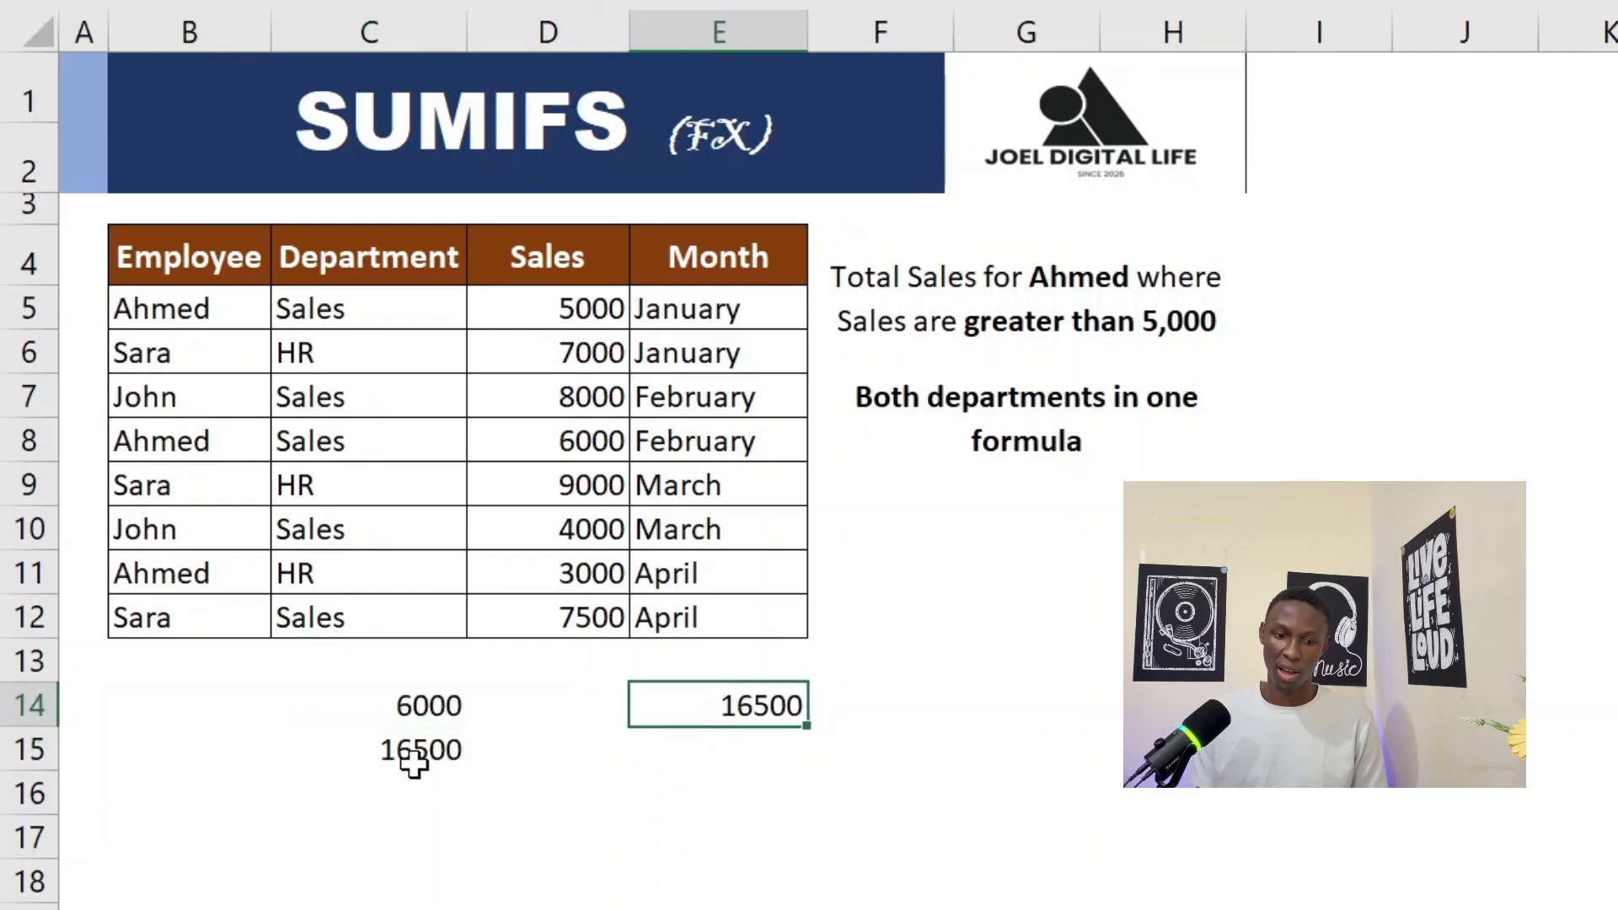
Compare C15 with the manual SUM in E14 once more and clear cell E14
left_click(406, 768)
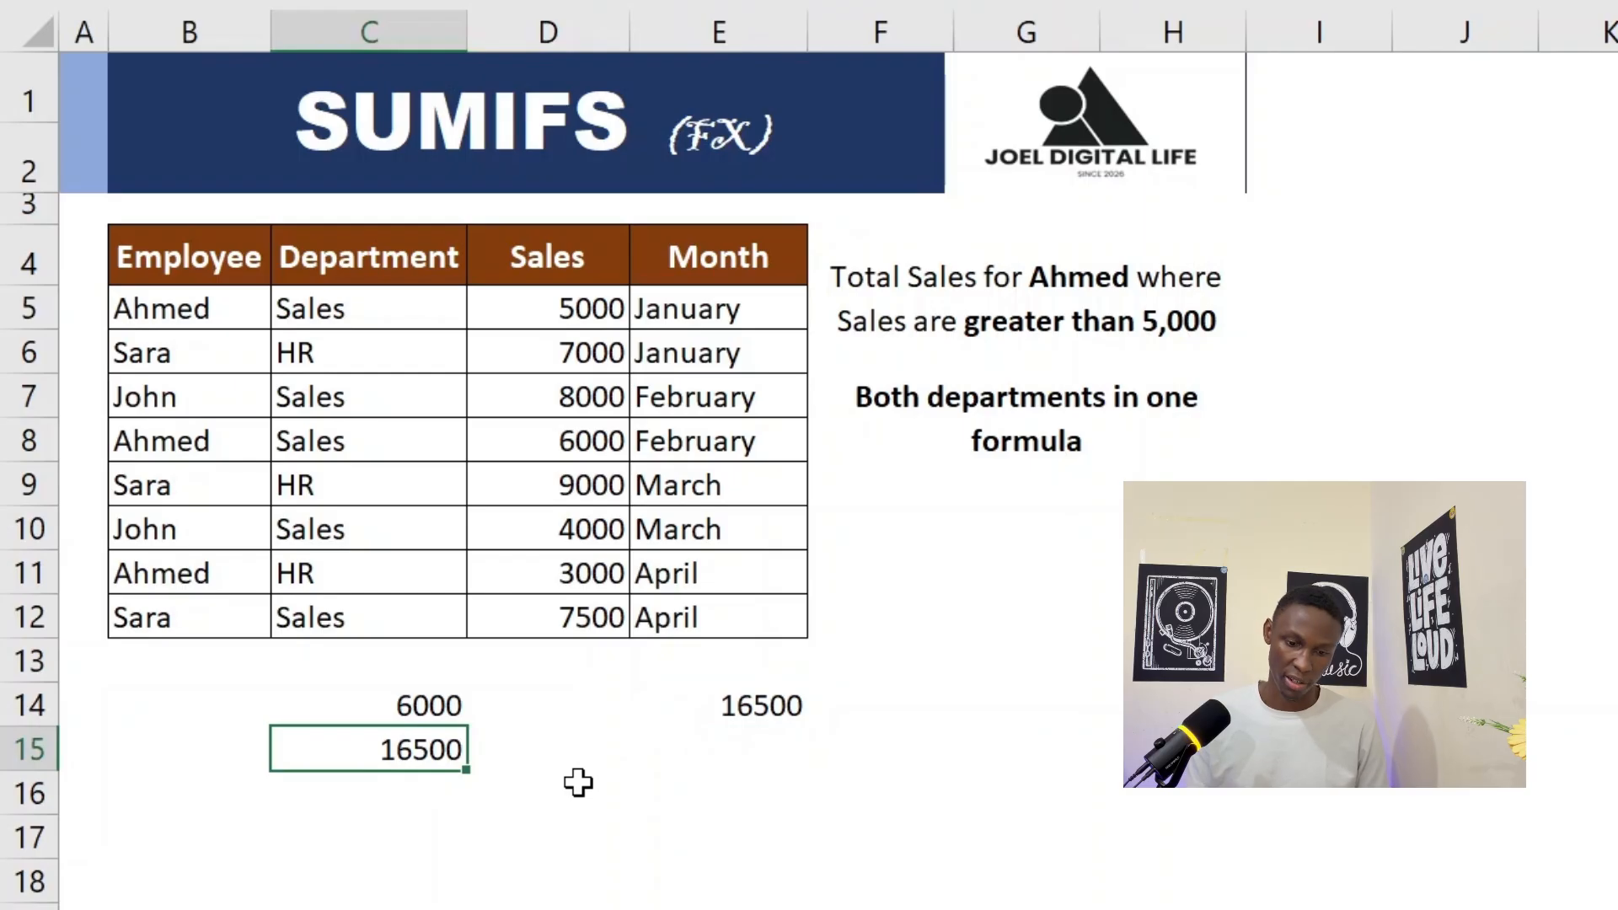
left_click(742, 708)
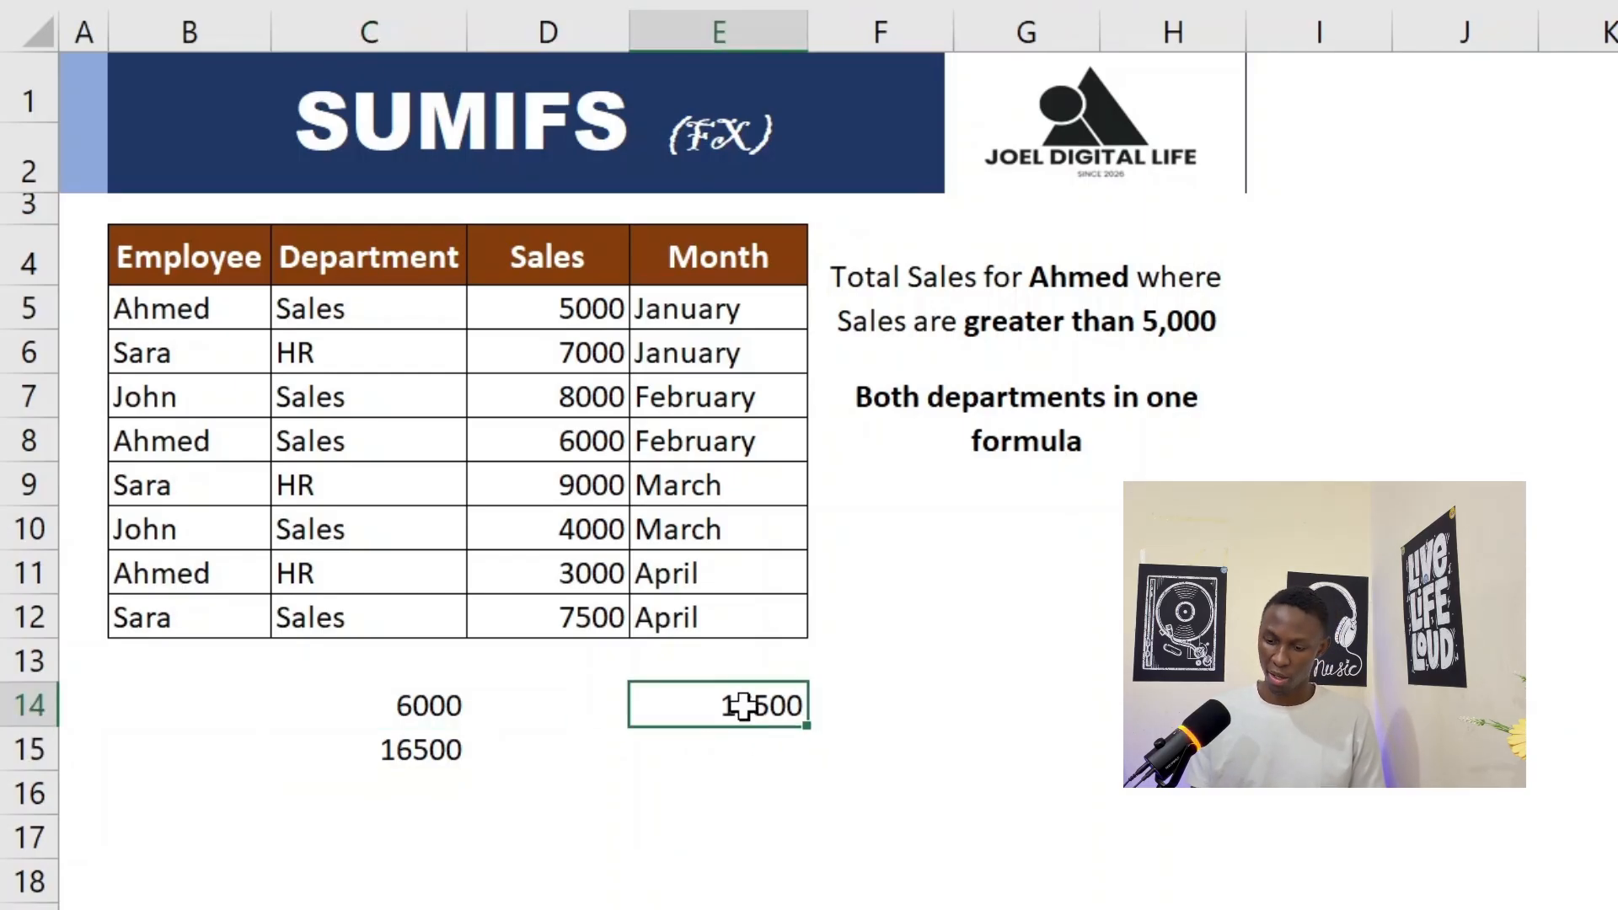
double_click(741, 708)
key("Return")
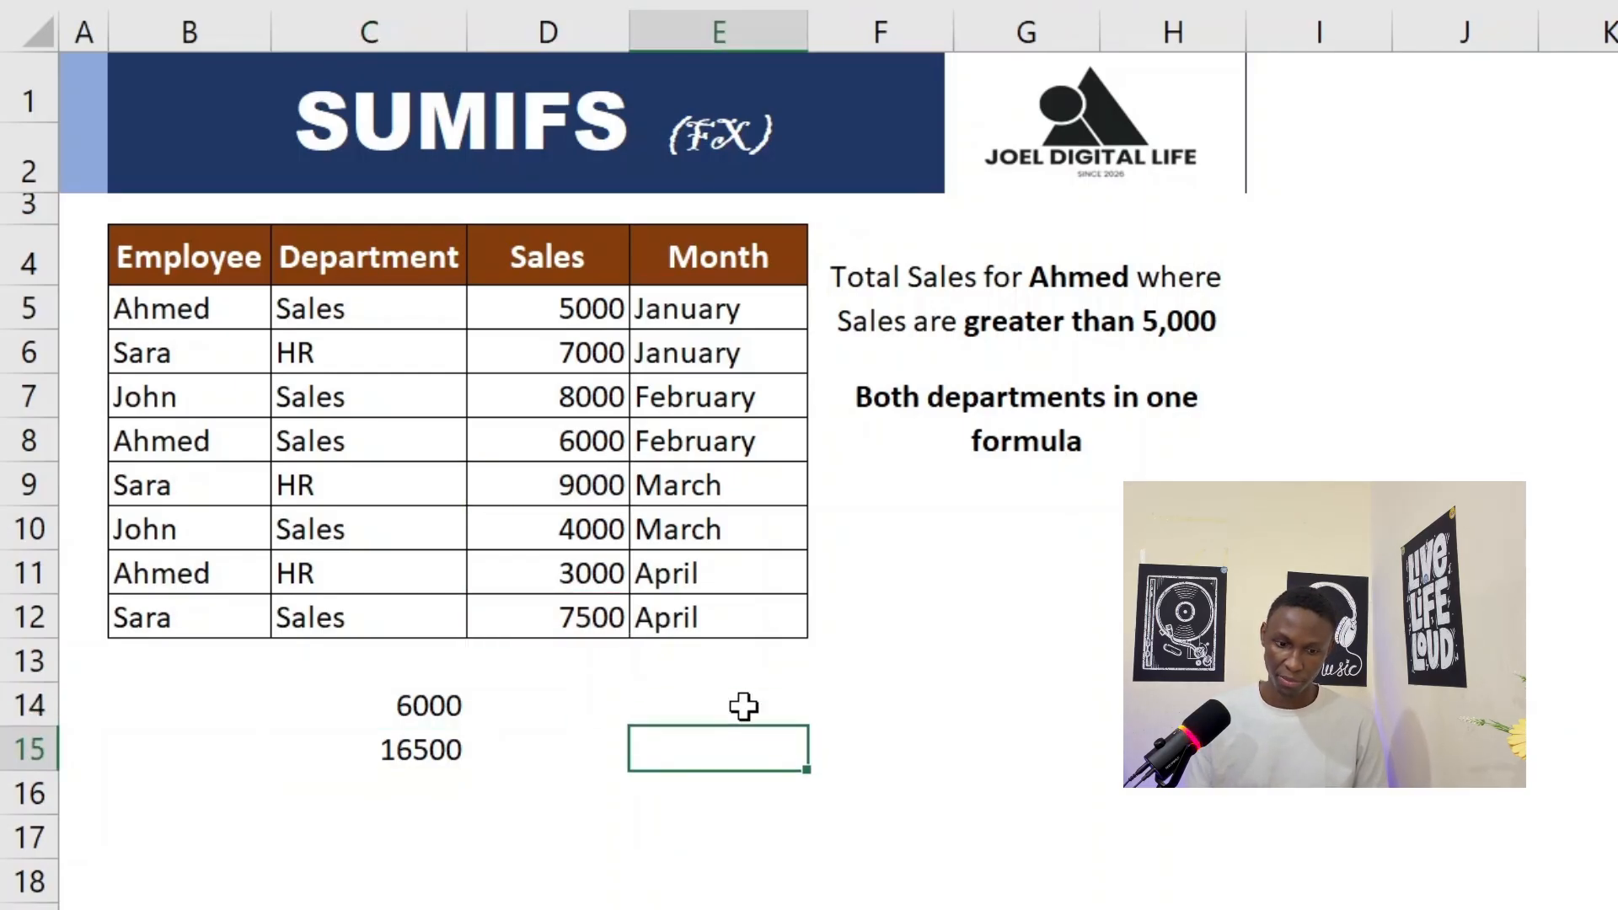
Review the SUMIFS results in C14 and C15 and examine the Sales and HR entries in the Department column
left_click(285, 708)
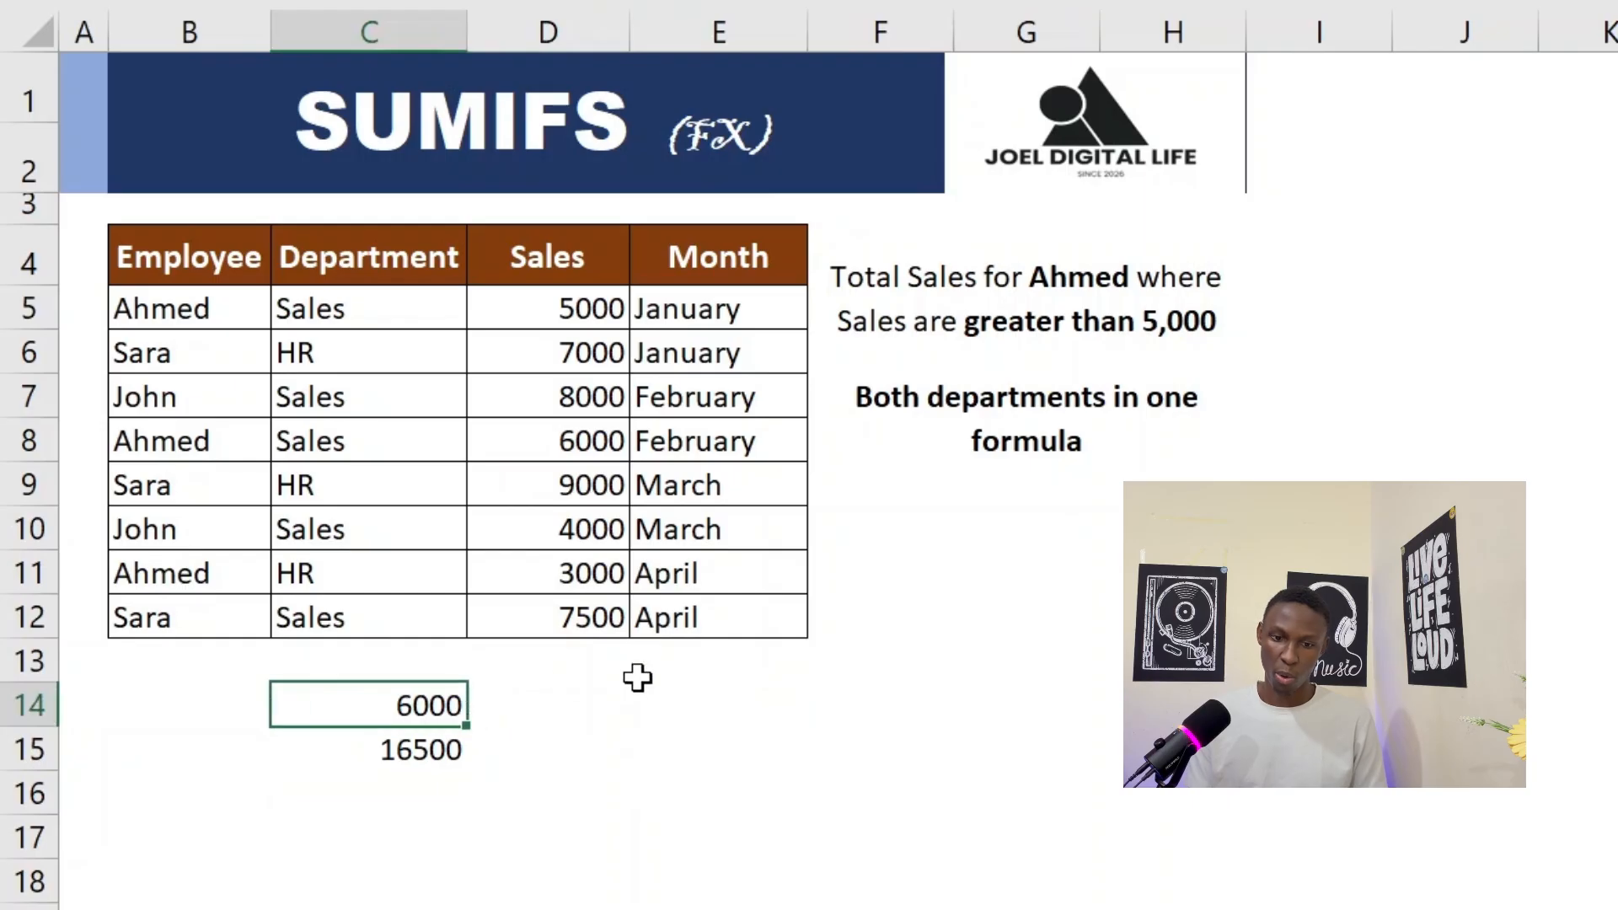
left_click(386, 748)
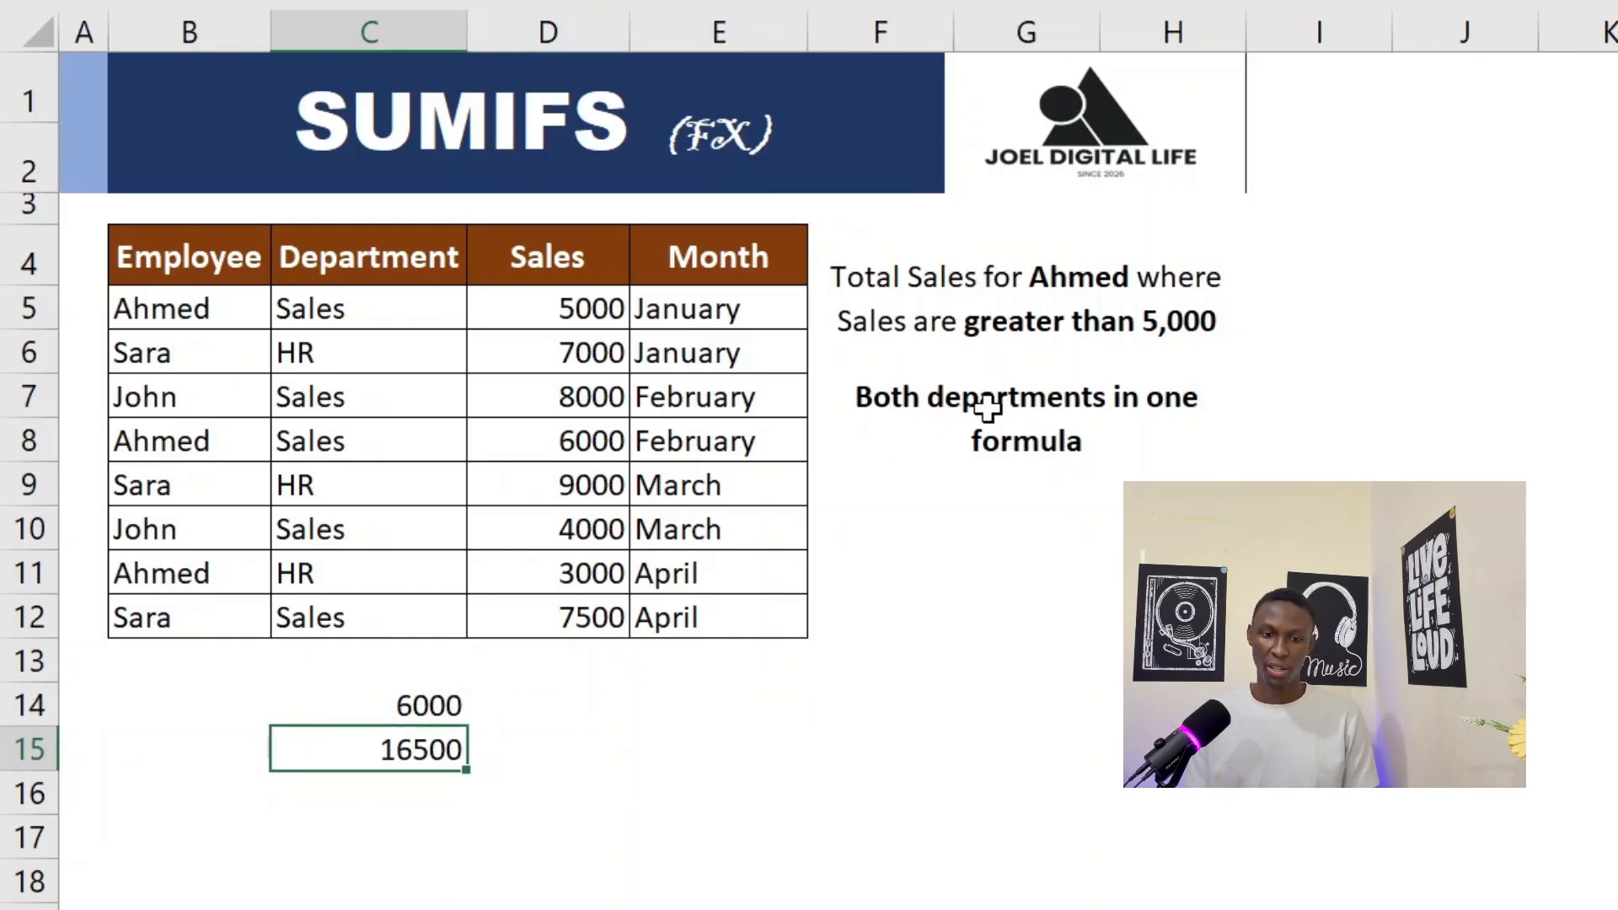
left_click_drag(397, 321, 394, 489)
left_click(396, 346)
left_click(389, 312)
left_click(377, 428)
left_click(418, 320)
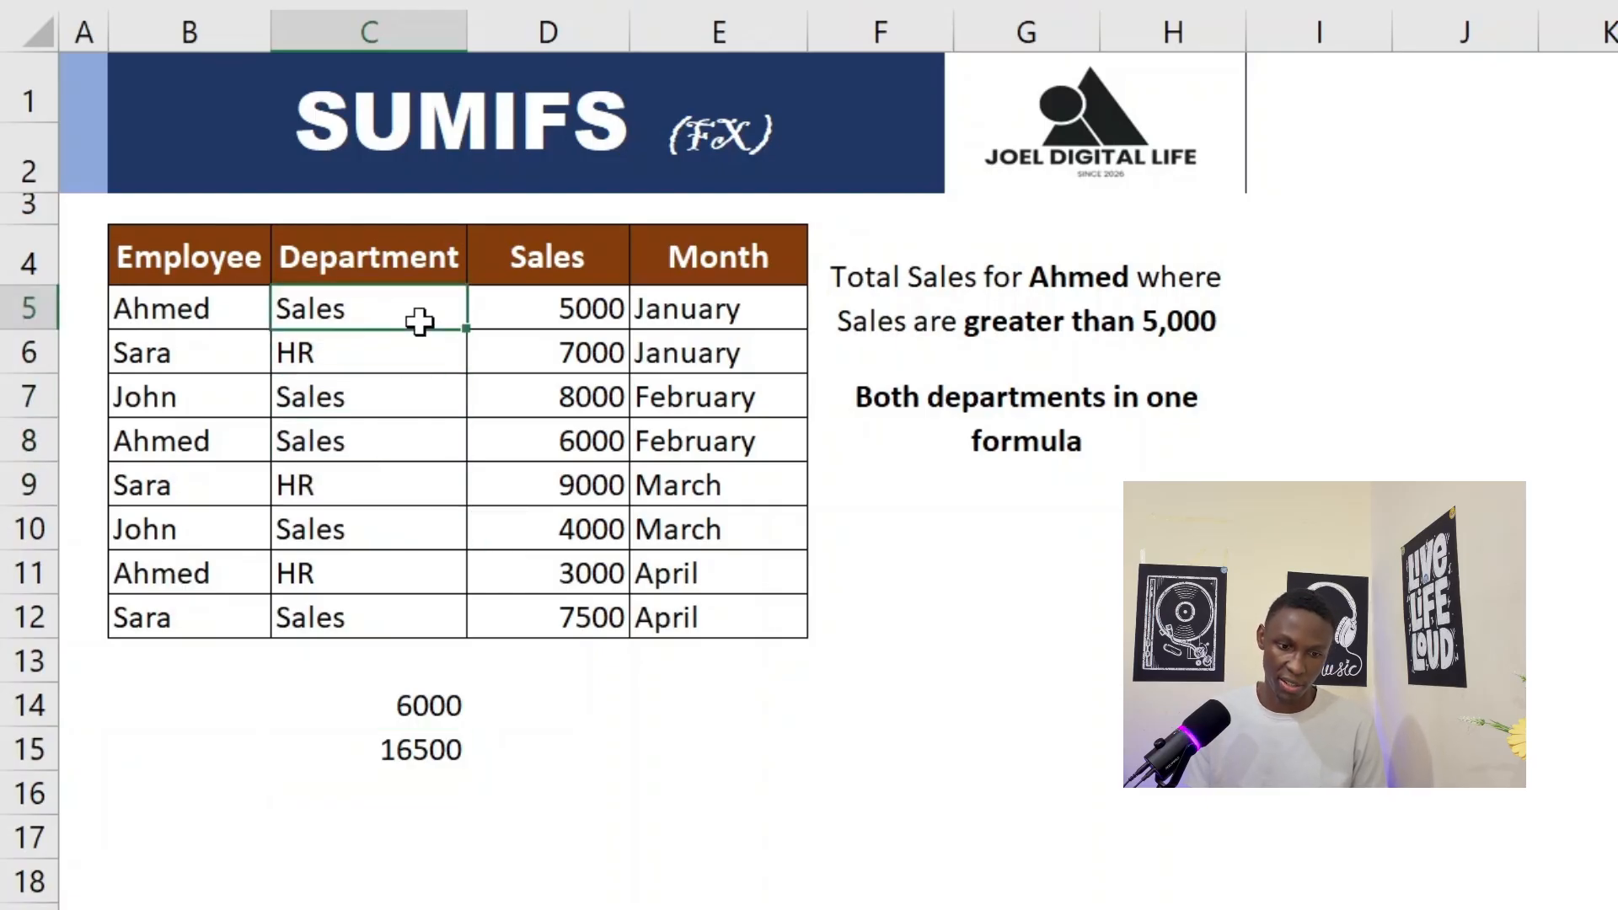
left_click(413, 342)
left_click(402, 305)
left_click(380, 364)
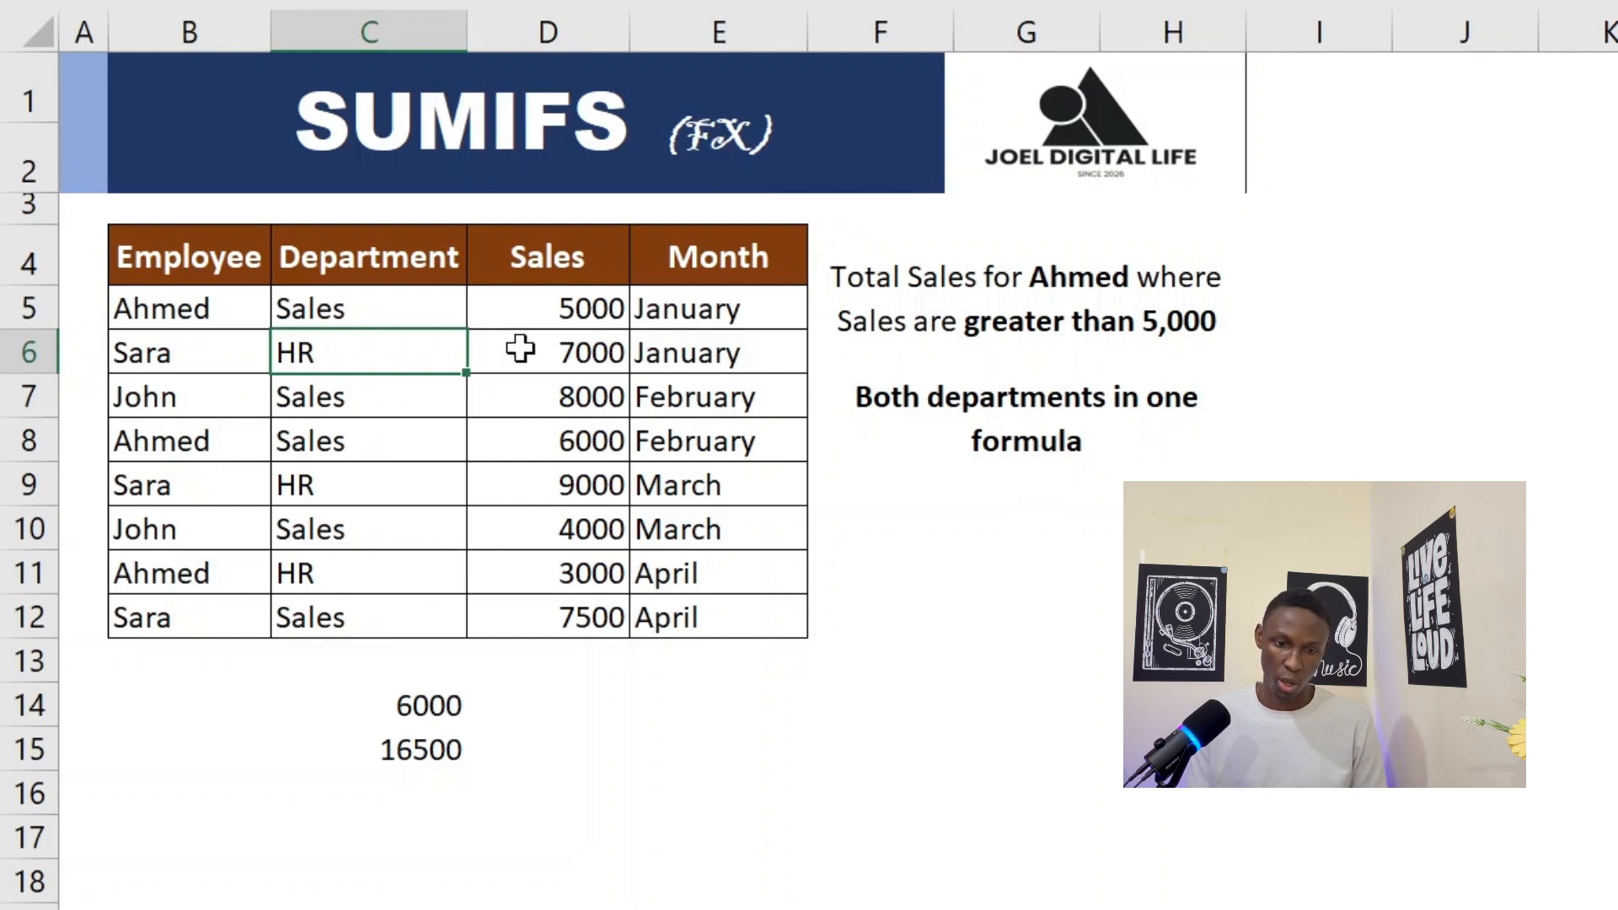
Examine the sales amounts in D5:D12 and the two department types shown in C6 and C7
left_click_drag(574, 310, 567, 607)
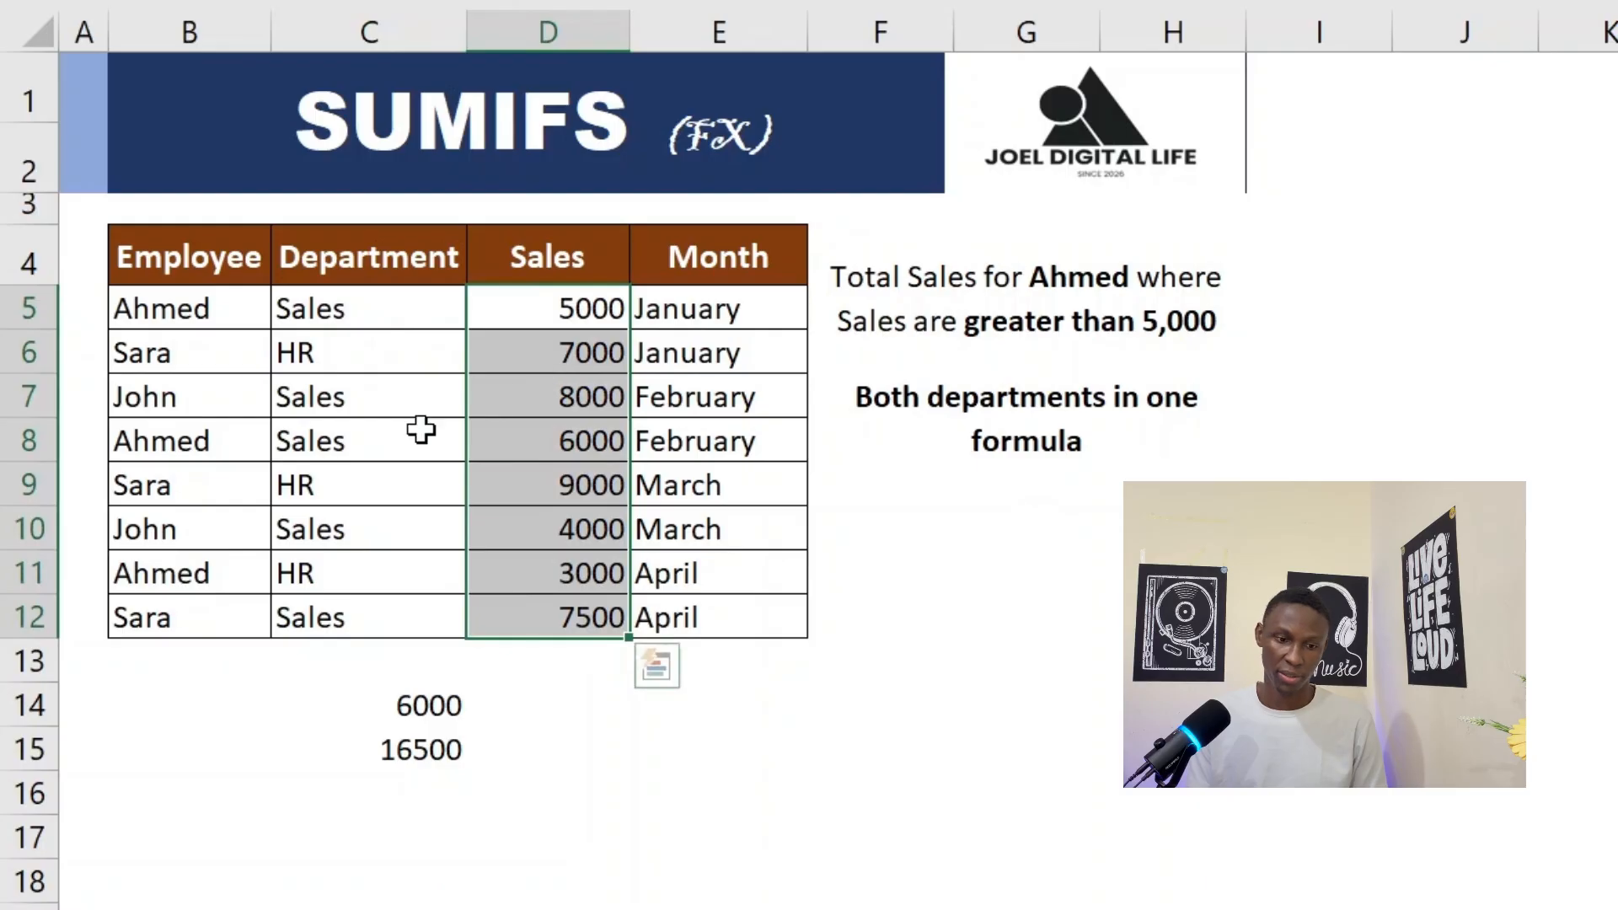
left_click(336, 359)
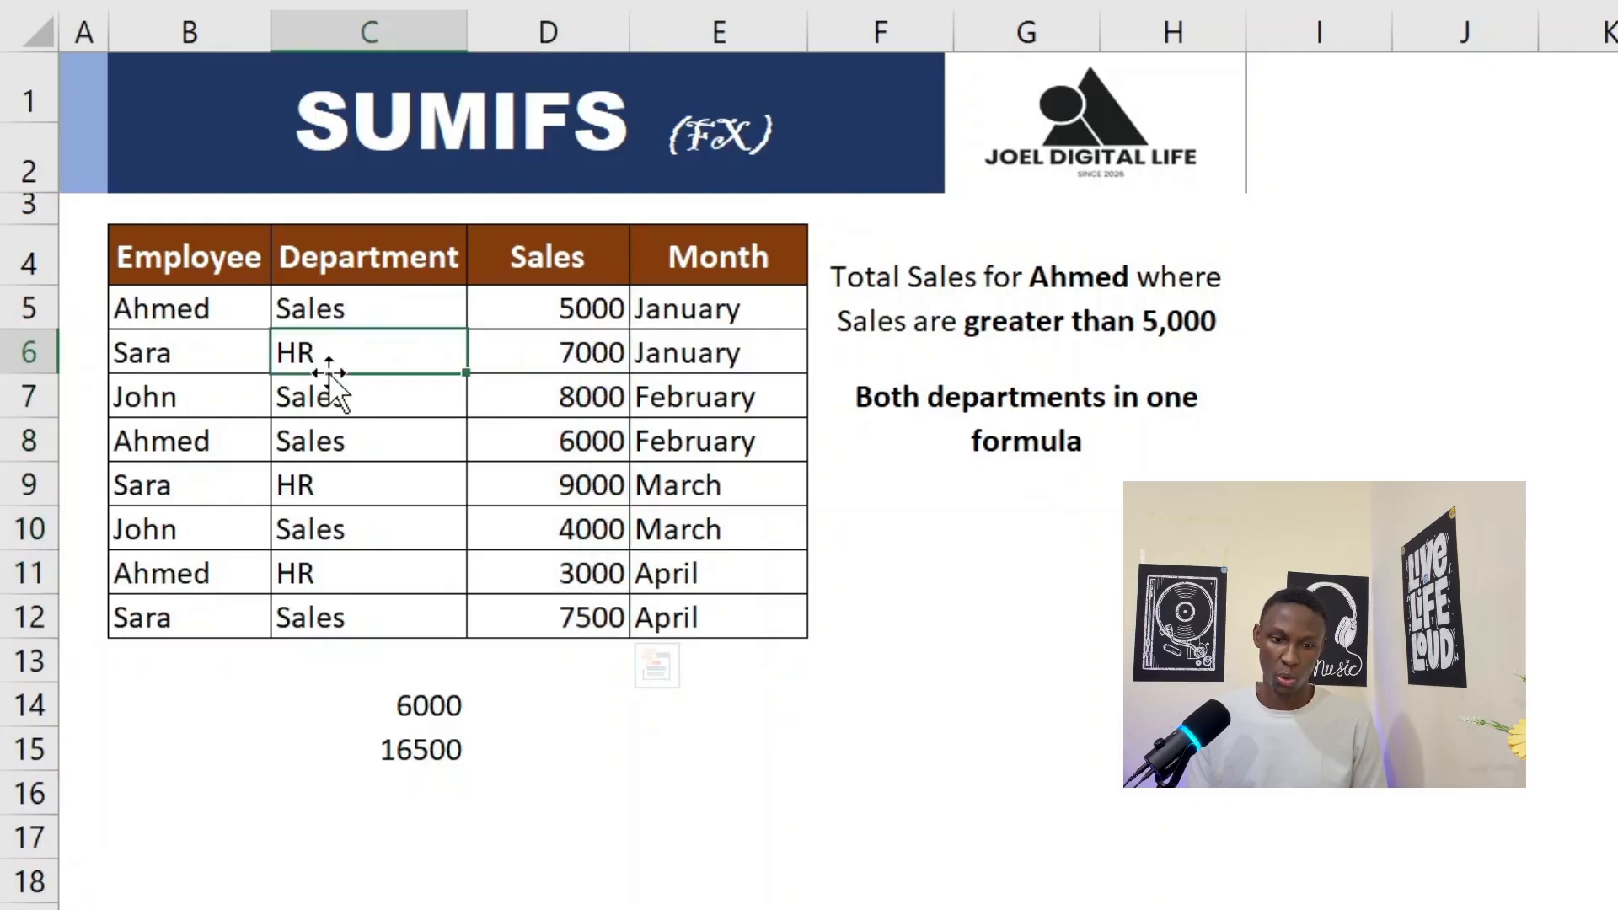
left_click(327, 400)
left_click(326, 357)
left_click(323, 408)
left_click(362, 347)
left_click(364, 409)
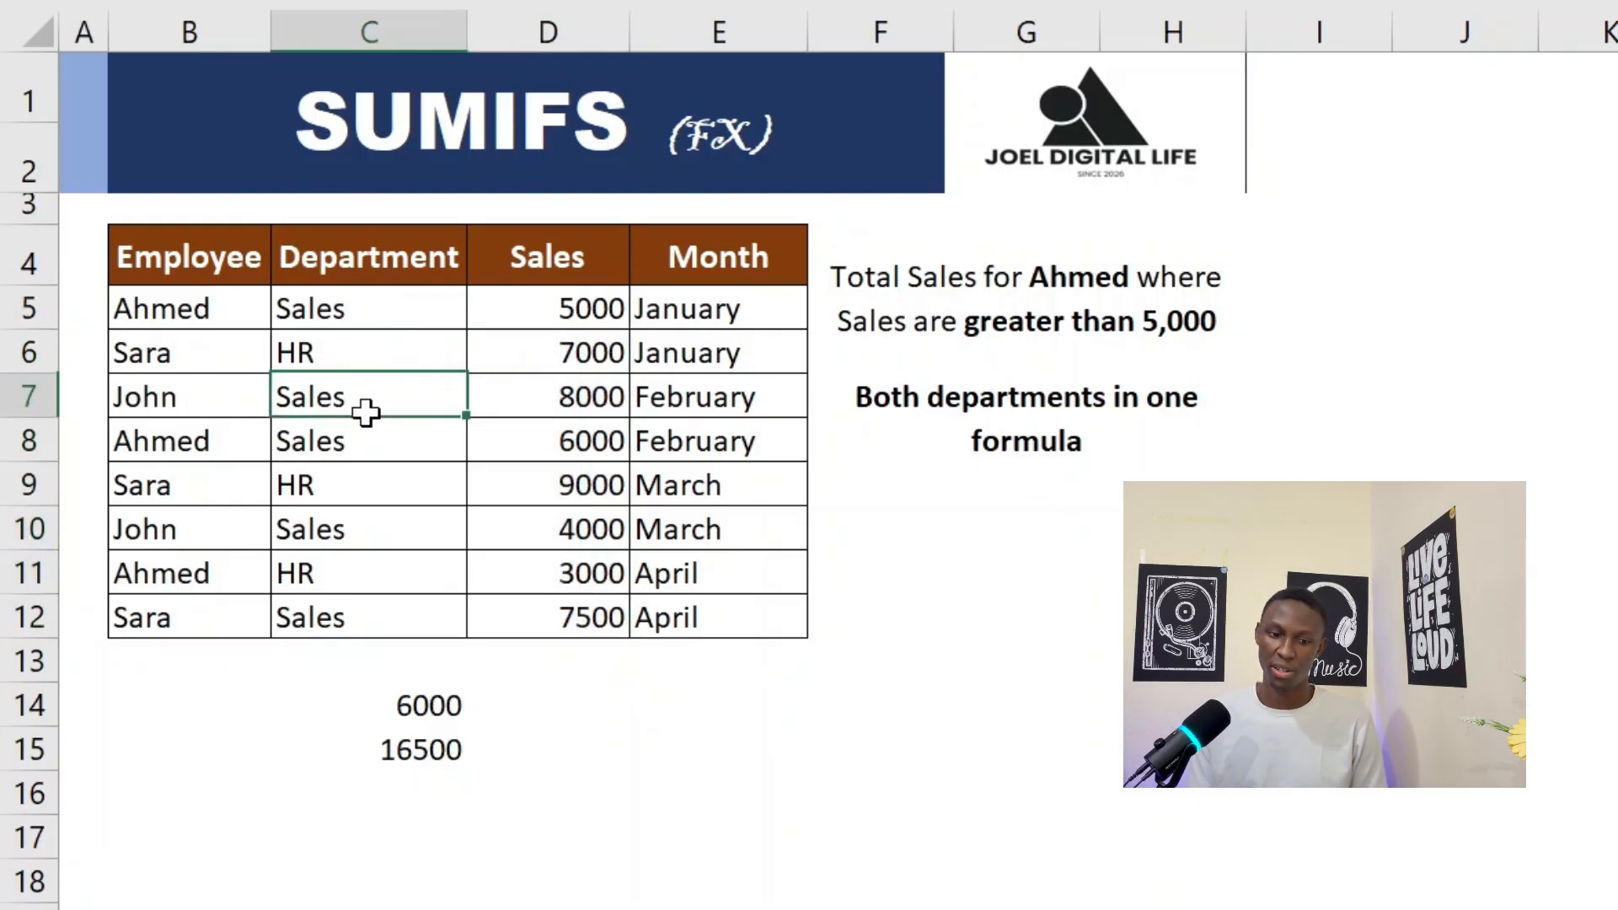
Start a SUM formula in cell E14 with a SUMIFS function nested inside it
left_click(615, 689)
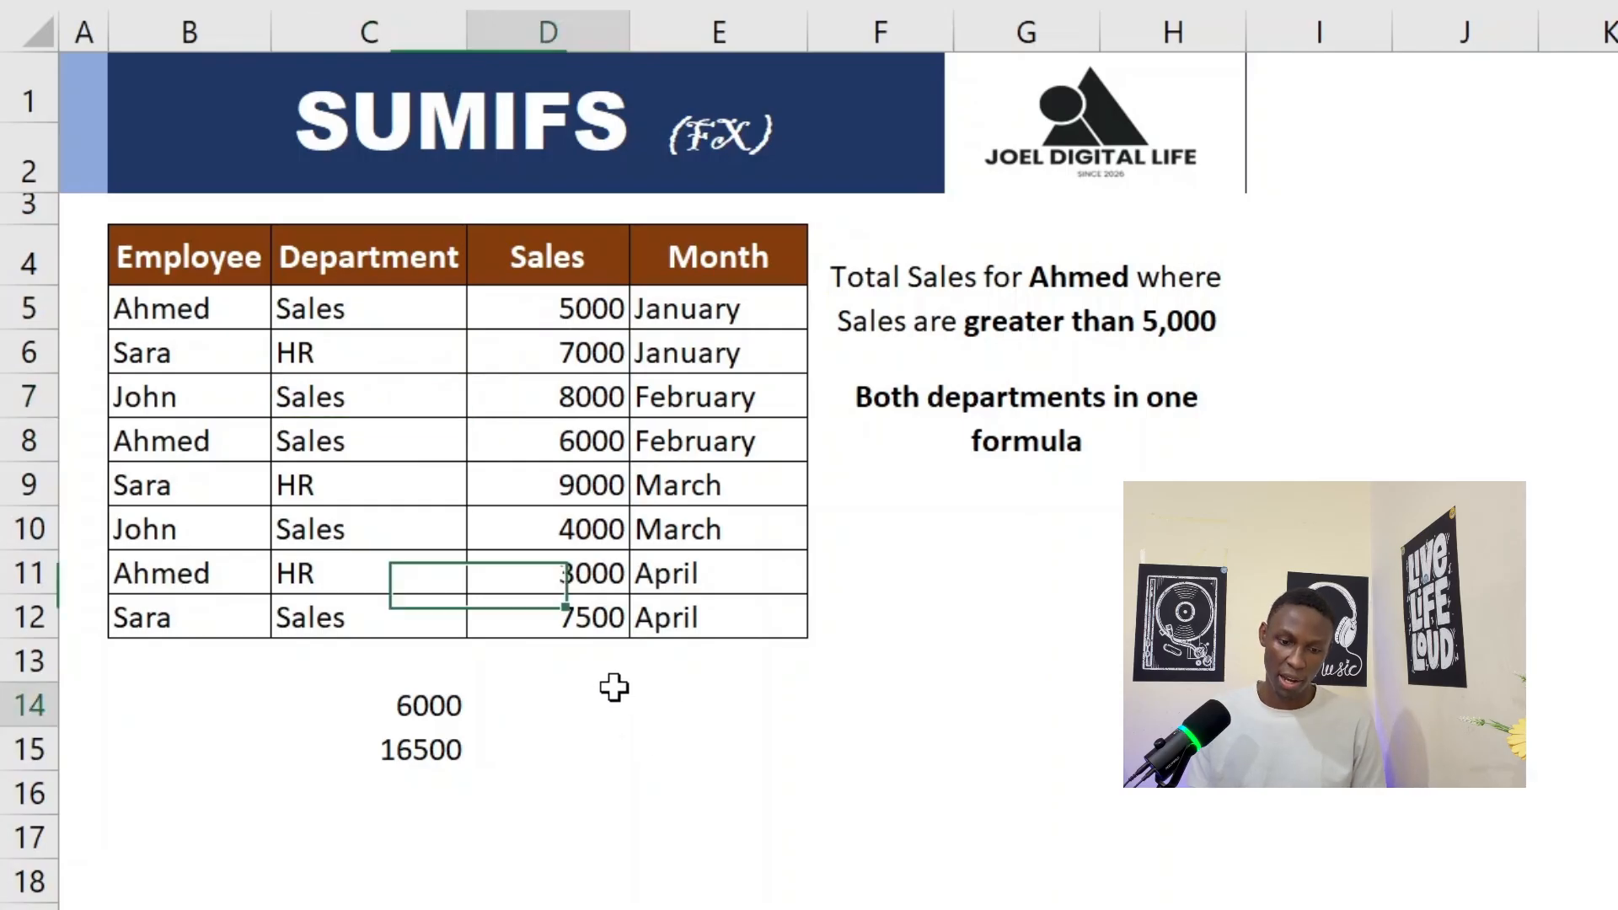
left_click(705, 706)
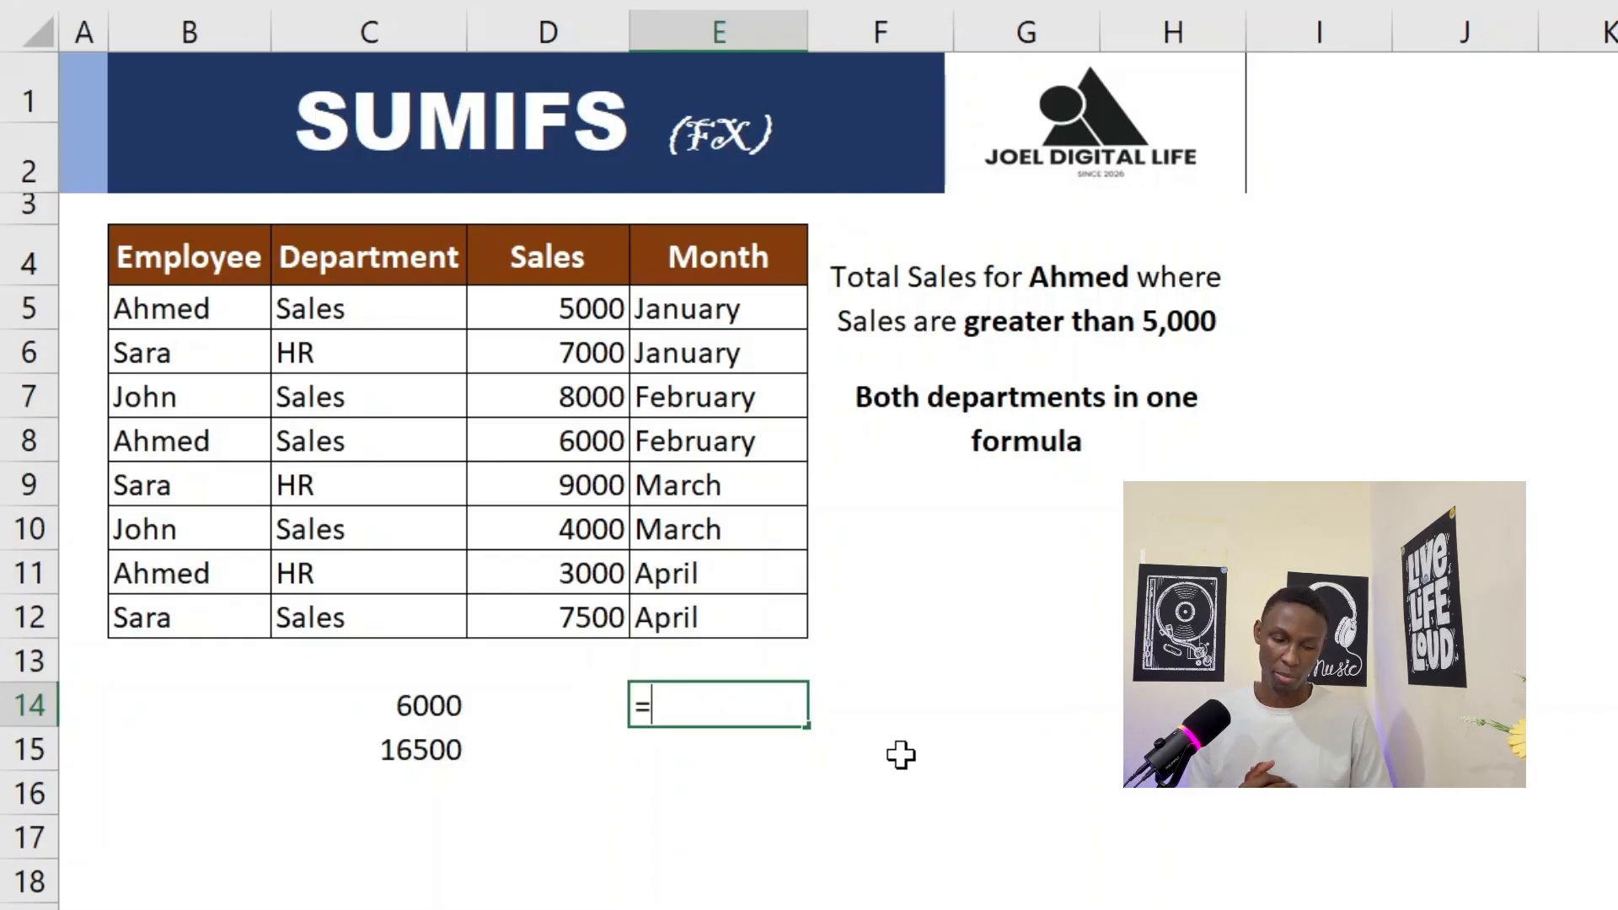
type("sum")
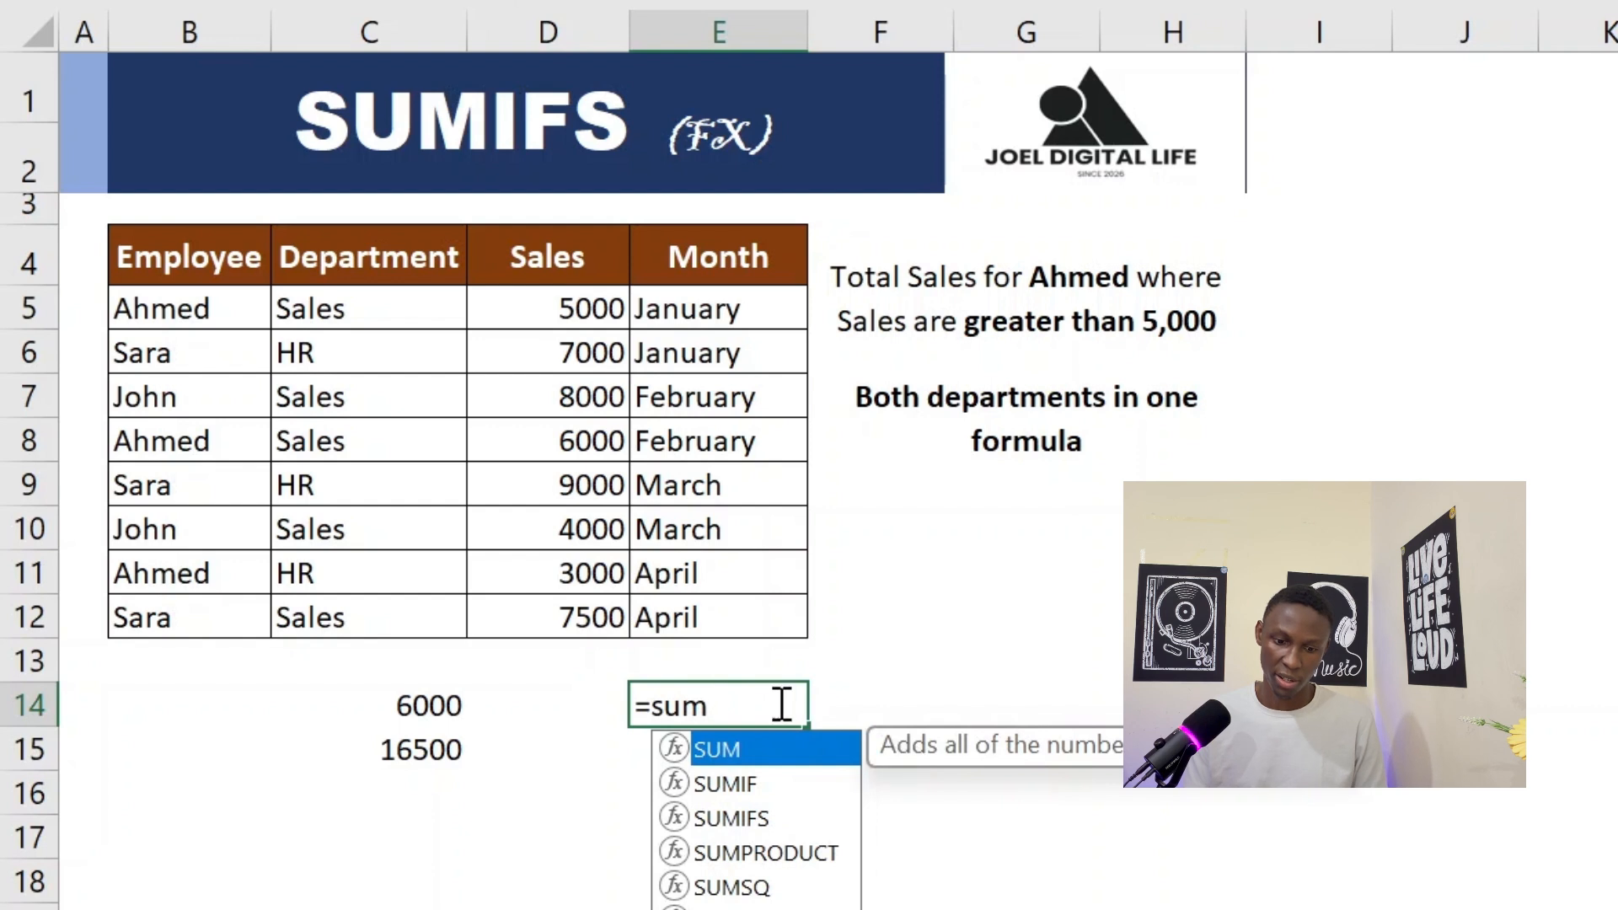
double_click(724, 751)
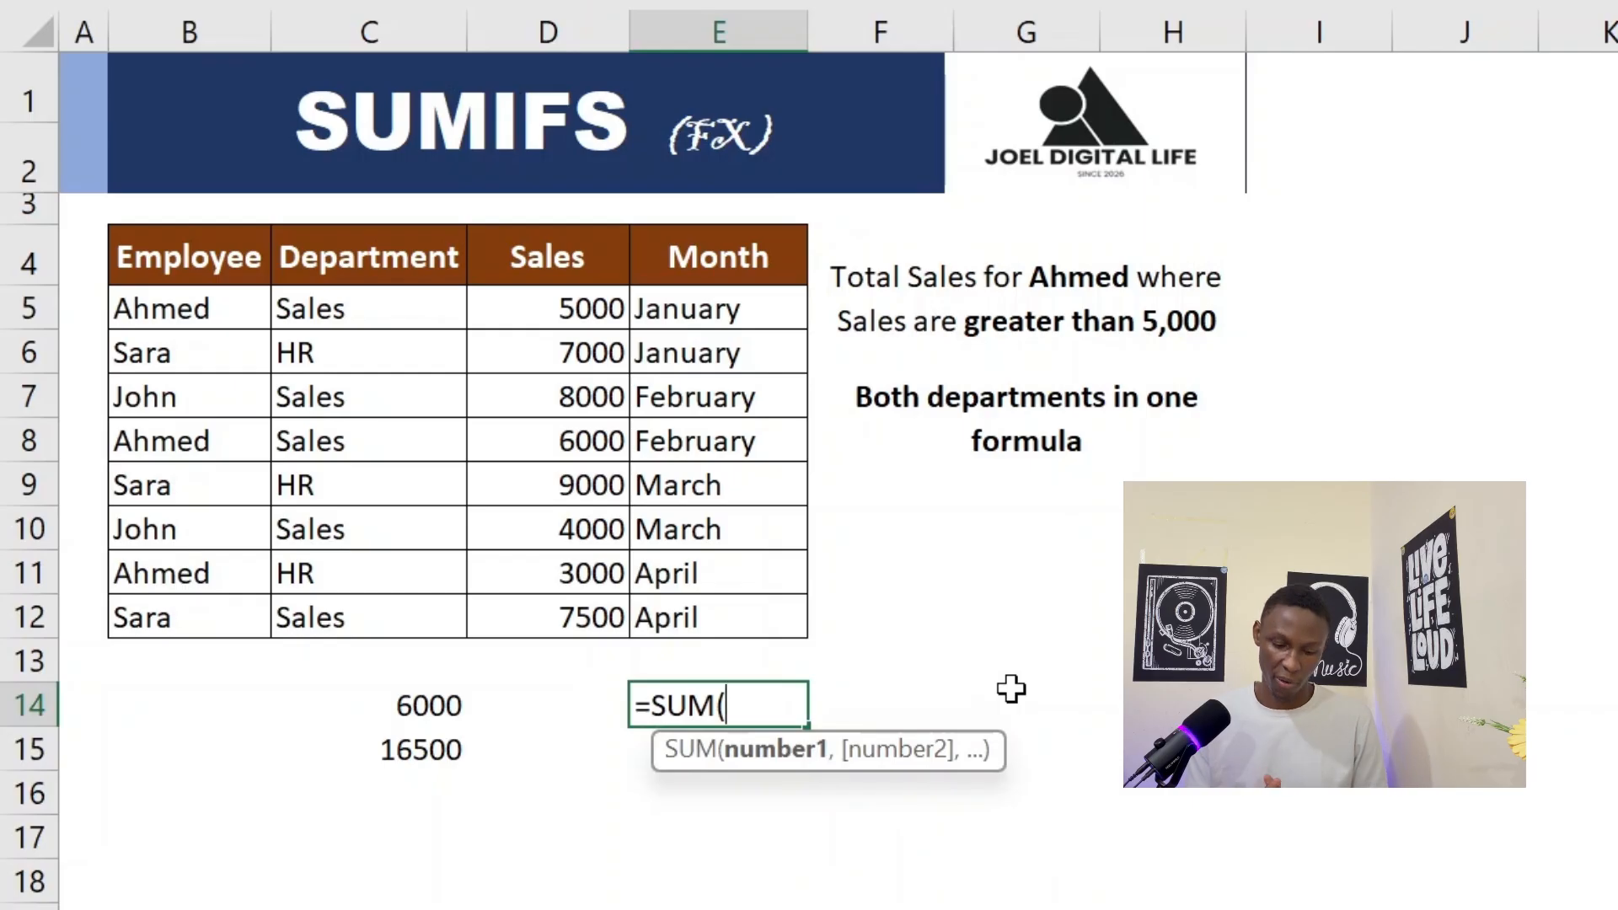
type("sum")
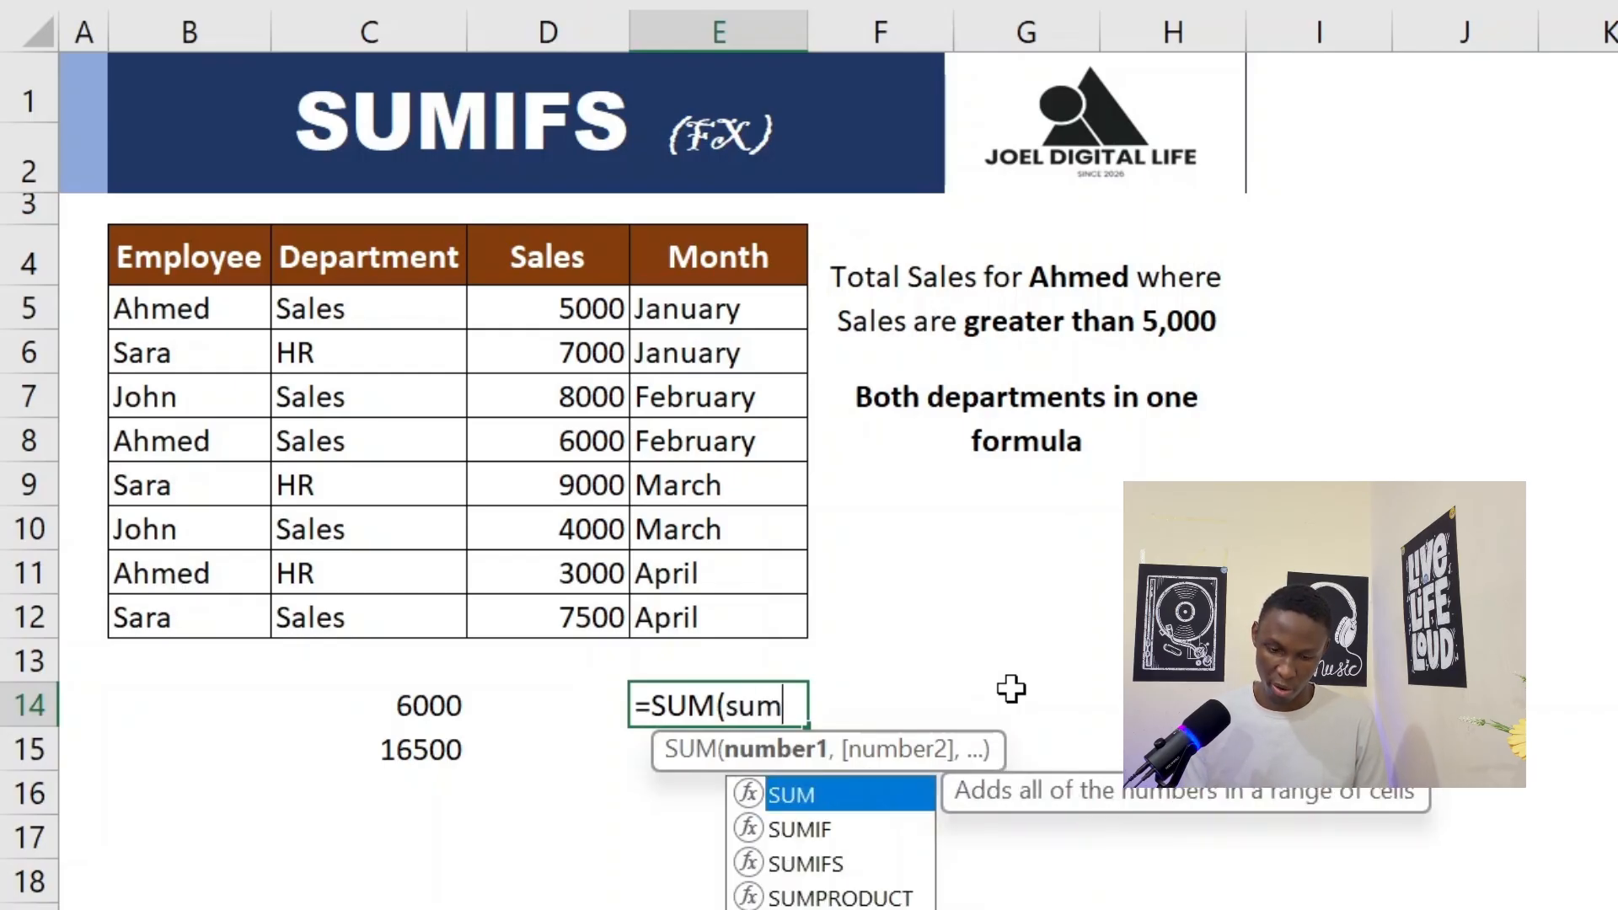
type("if")
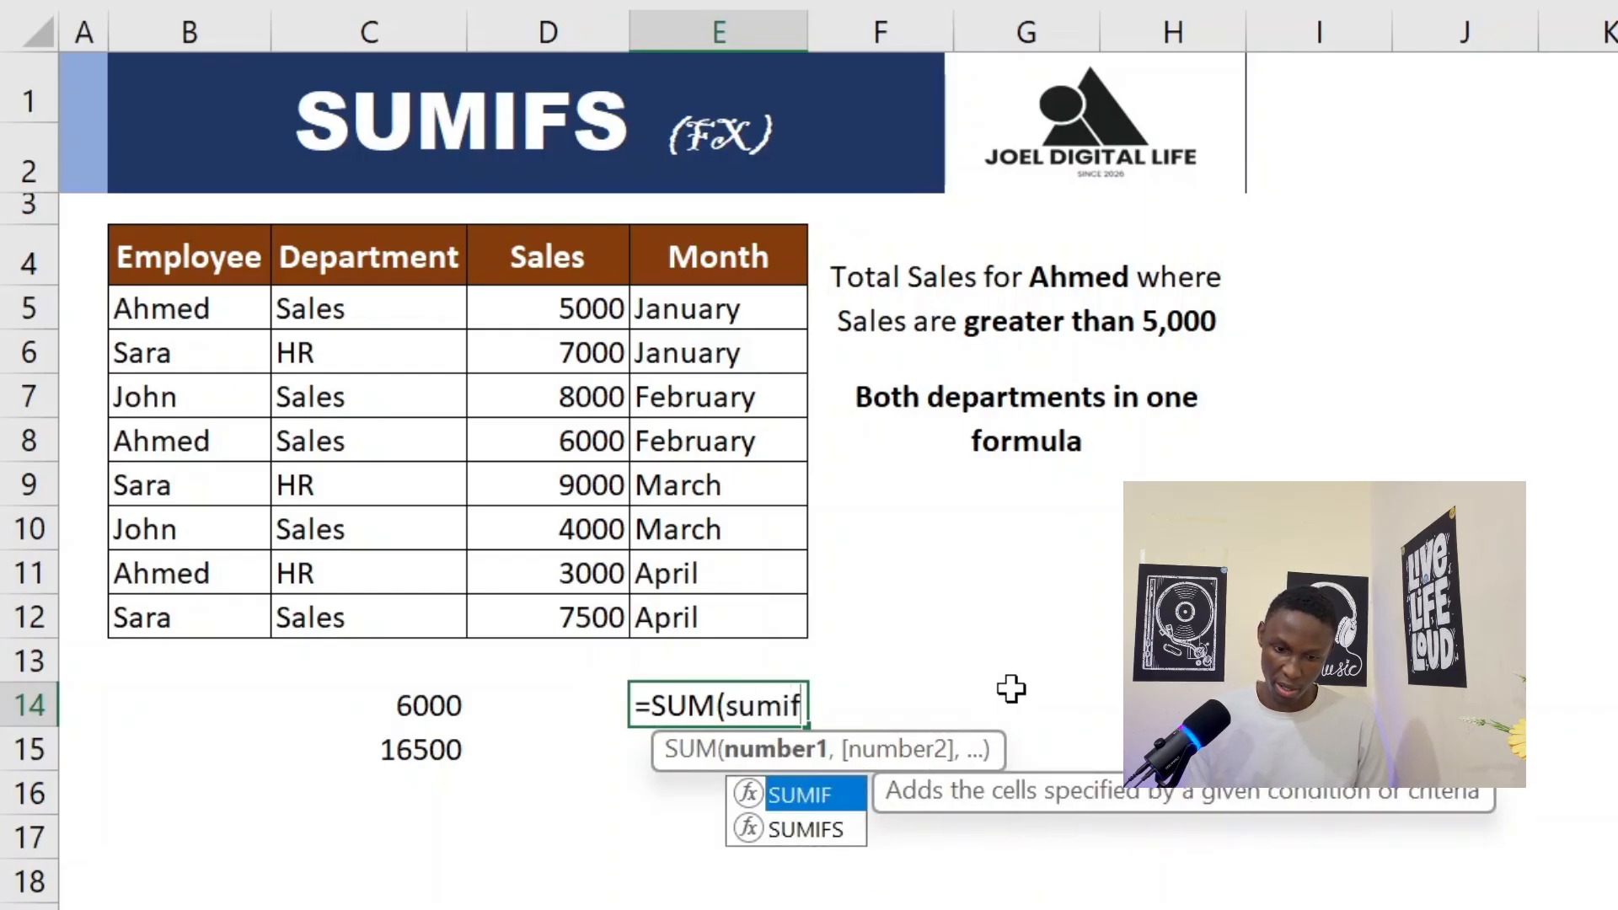
double_click(822, 831)
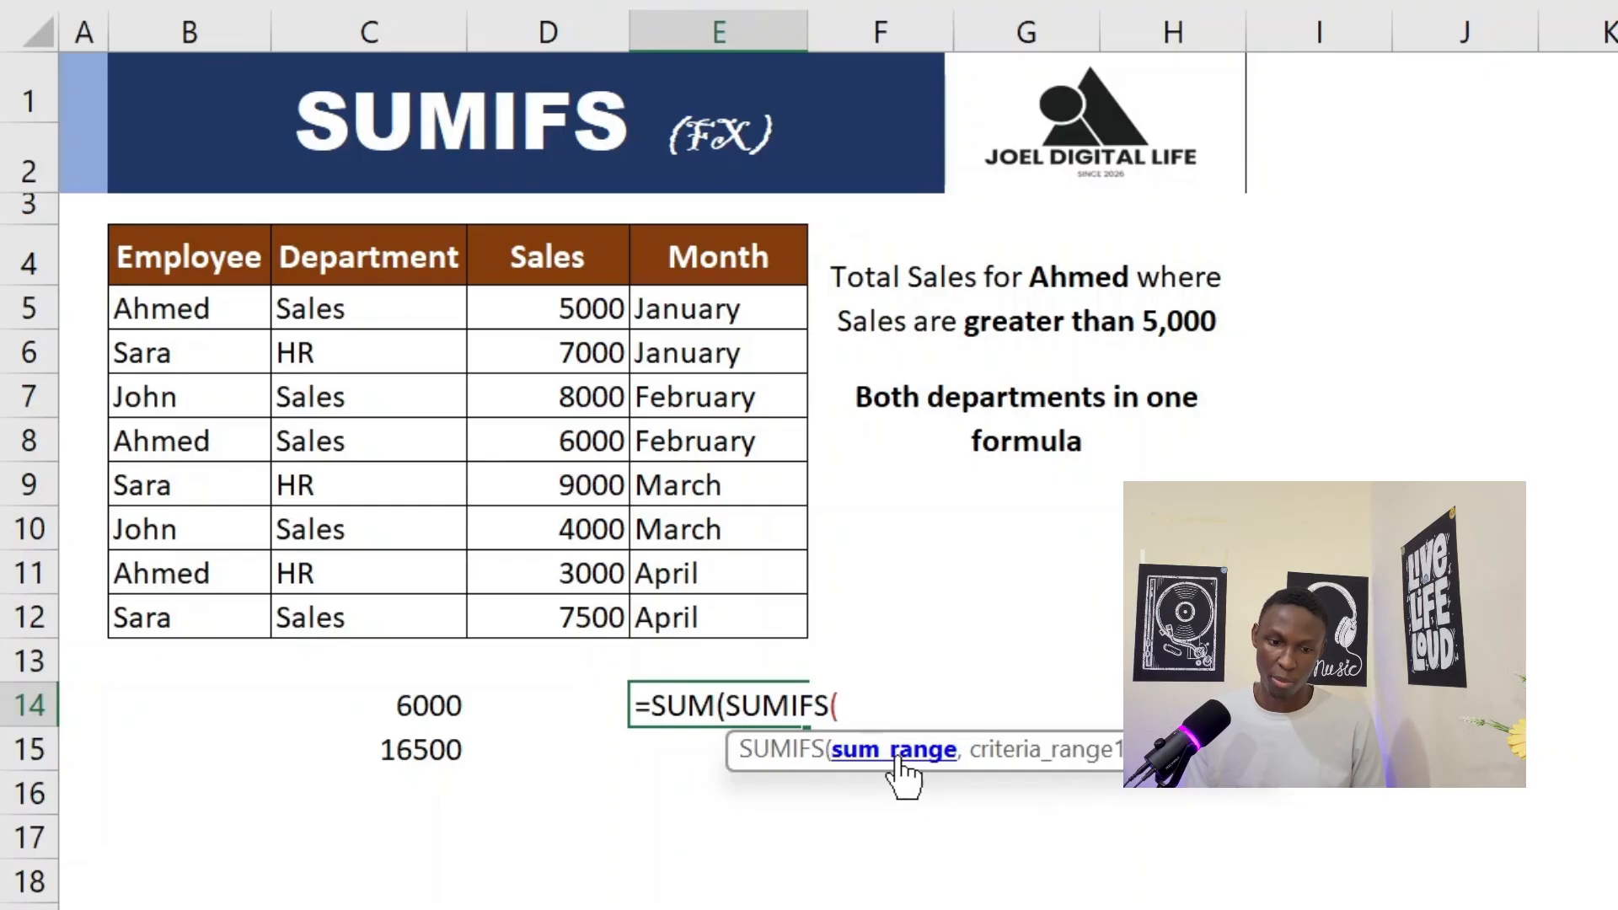
Set D5:D12 as the sum range and C5:C12 as the first criteria range of the nested SUMIFS
left_click_drag(578, 311, 574, 599)
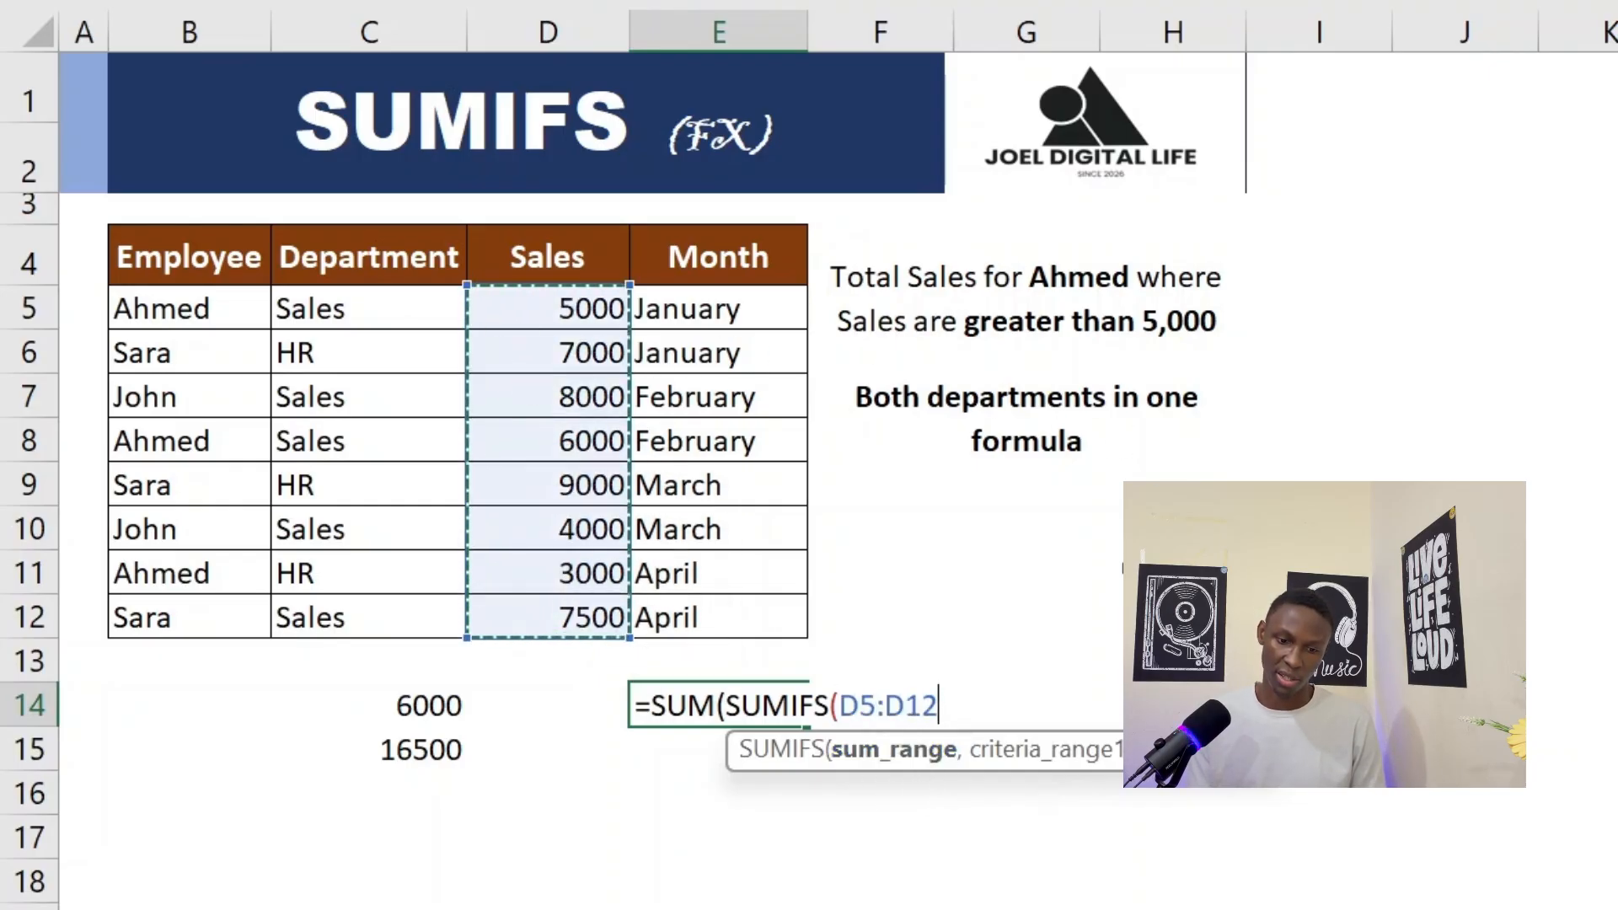
type(",")
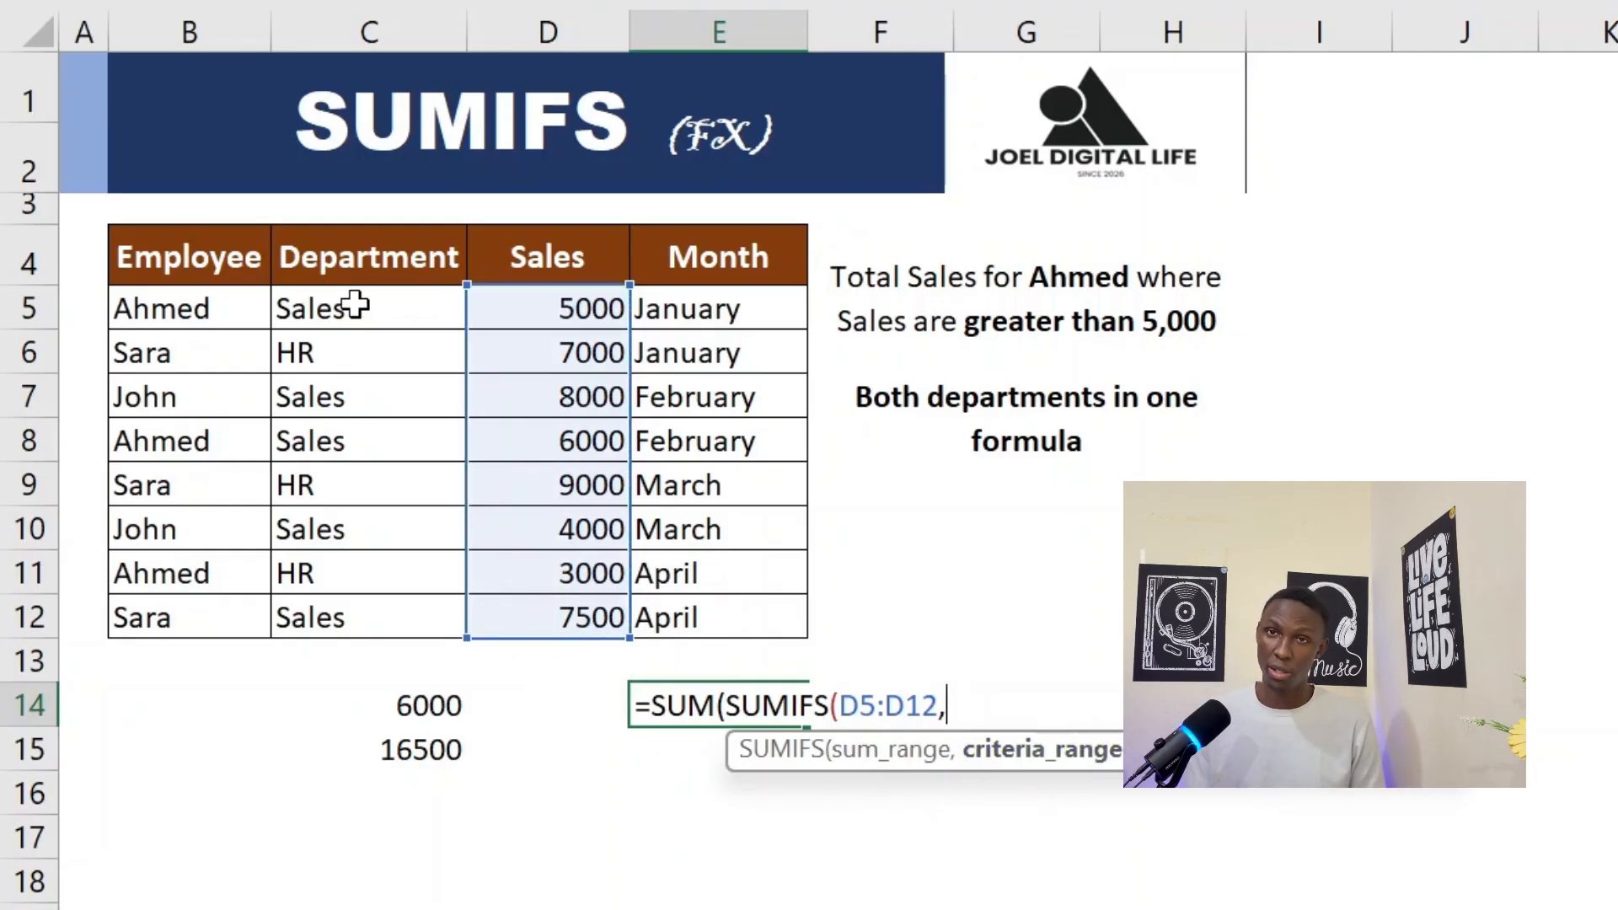
left_click_drag(355, 307, 367, 607)
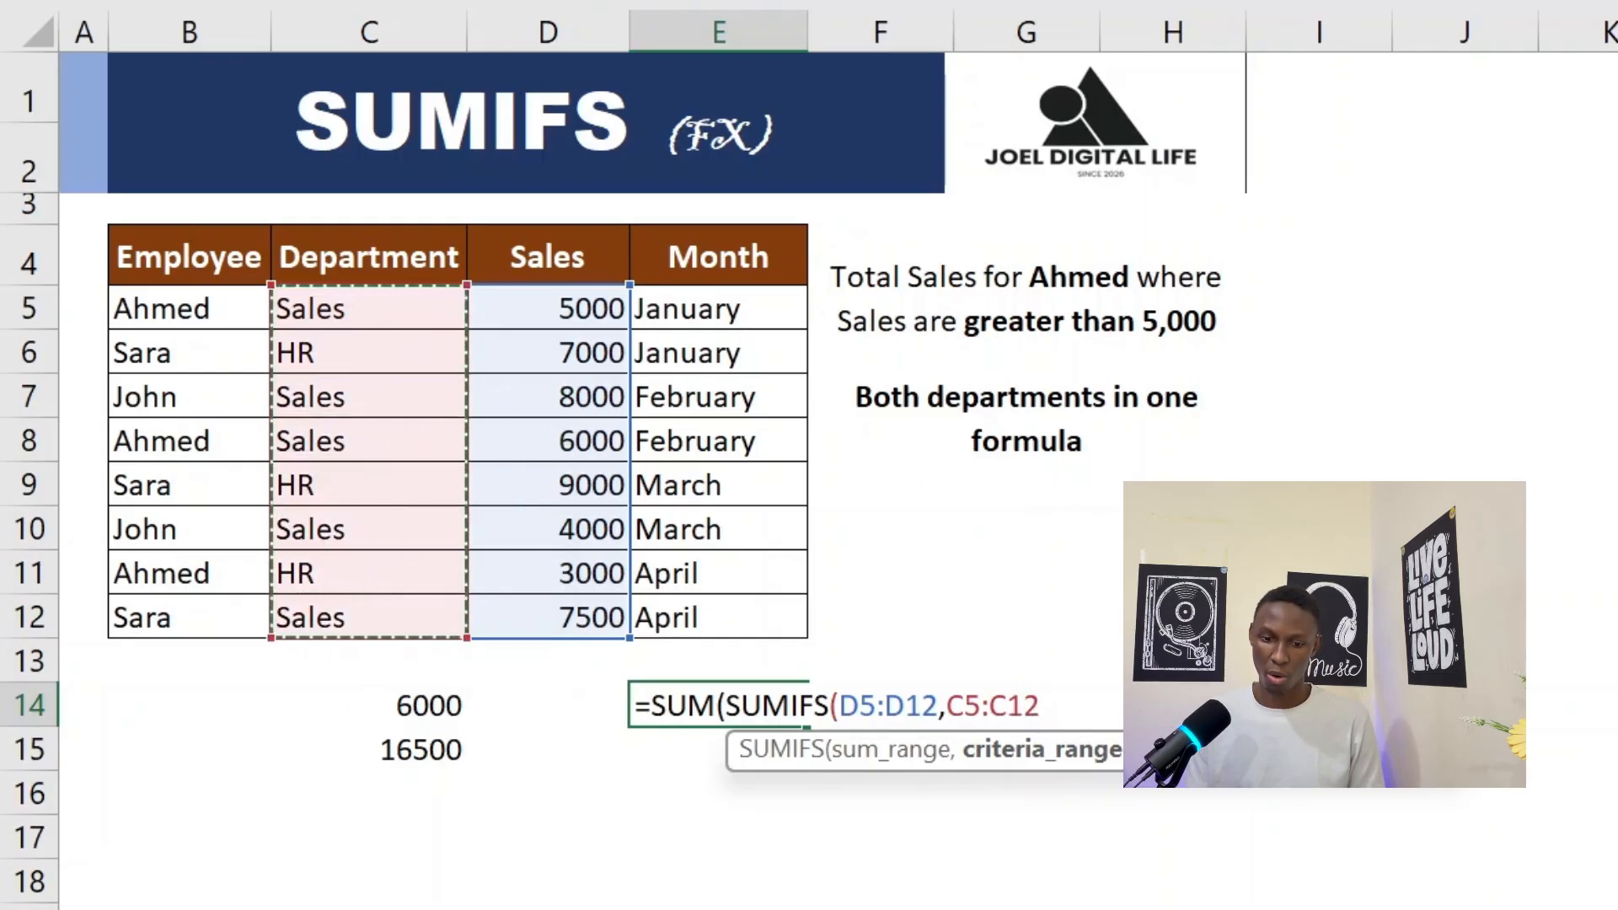
type(",")
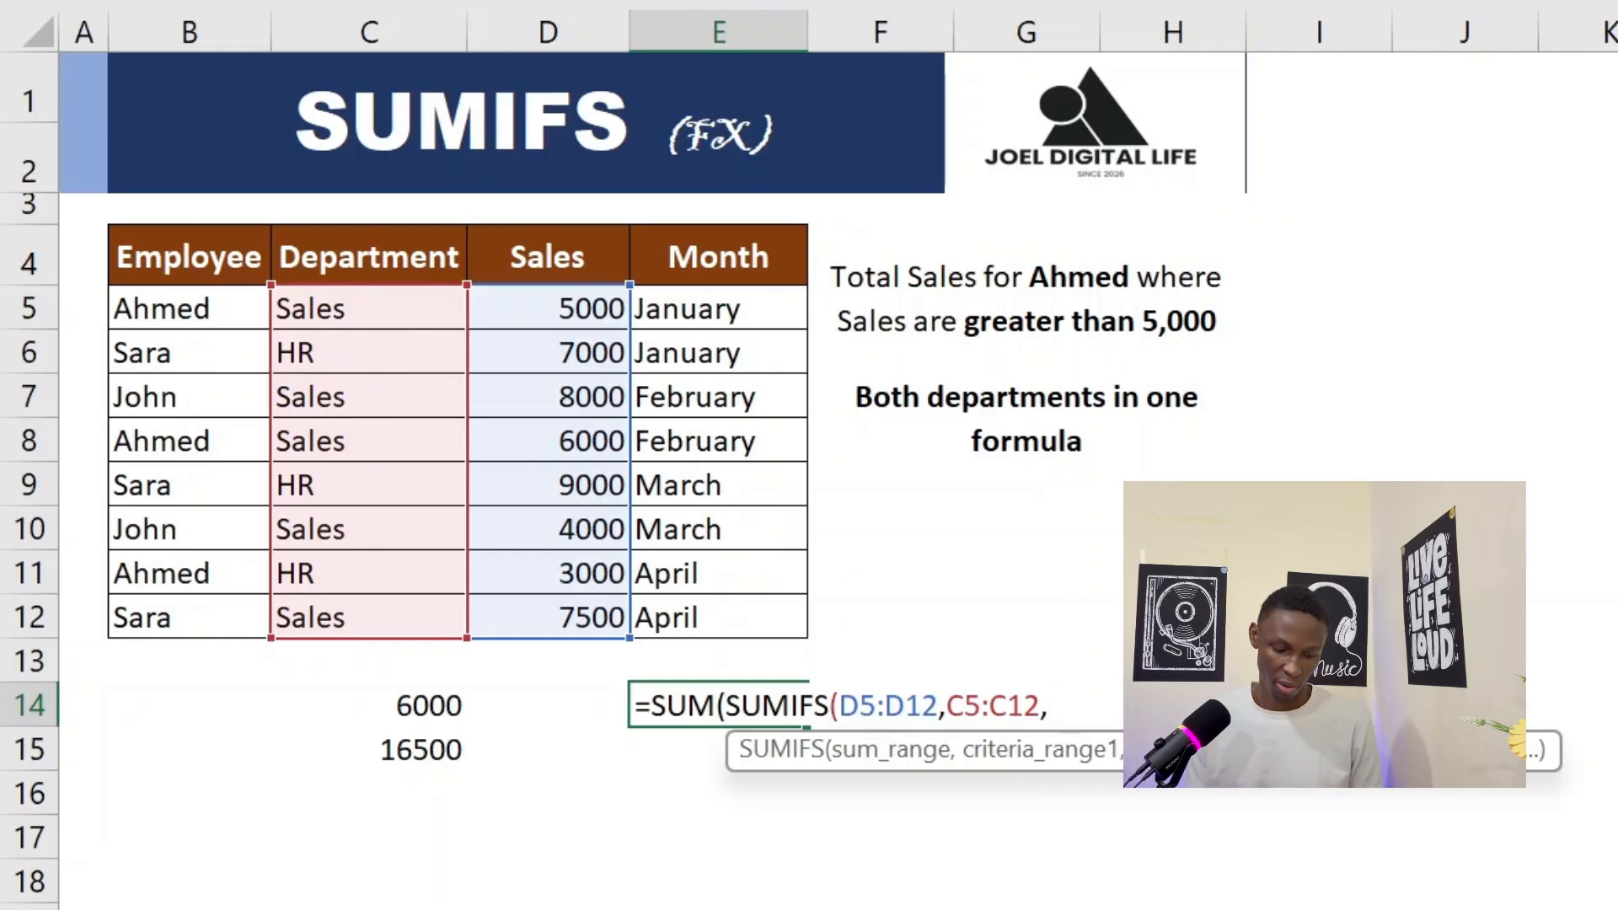
Enter an array constant in curly braces naming both departments, Sales and HR, as the criterion and complete the SUM(SUMIFS) formula
type("{")
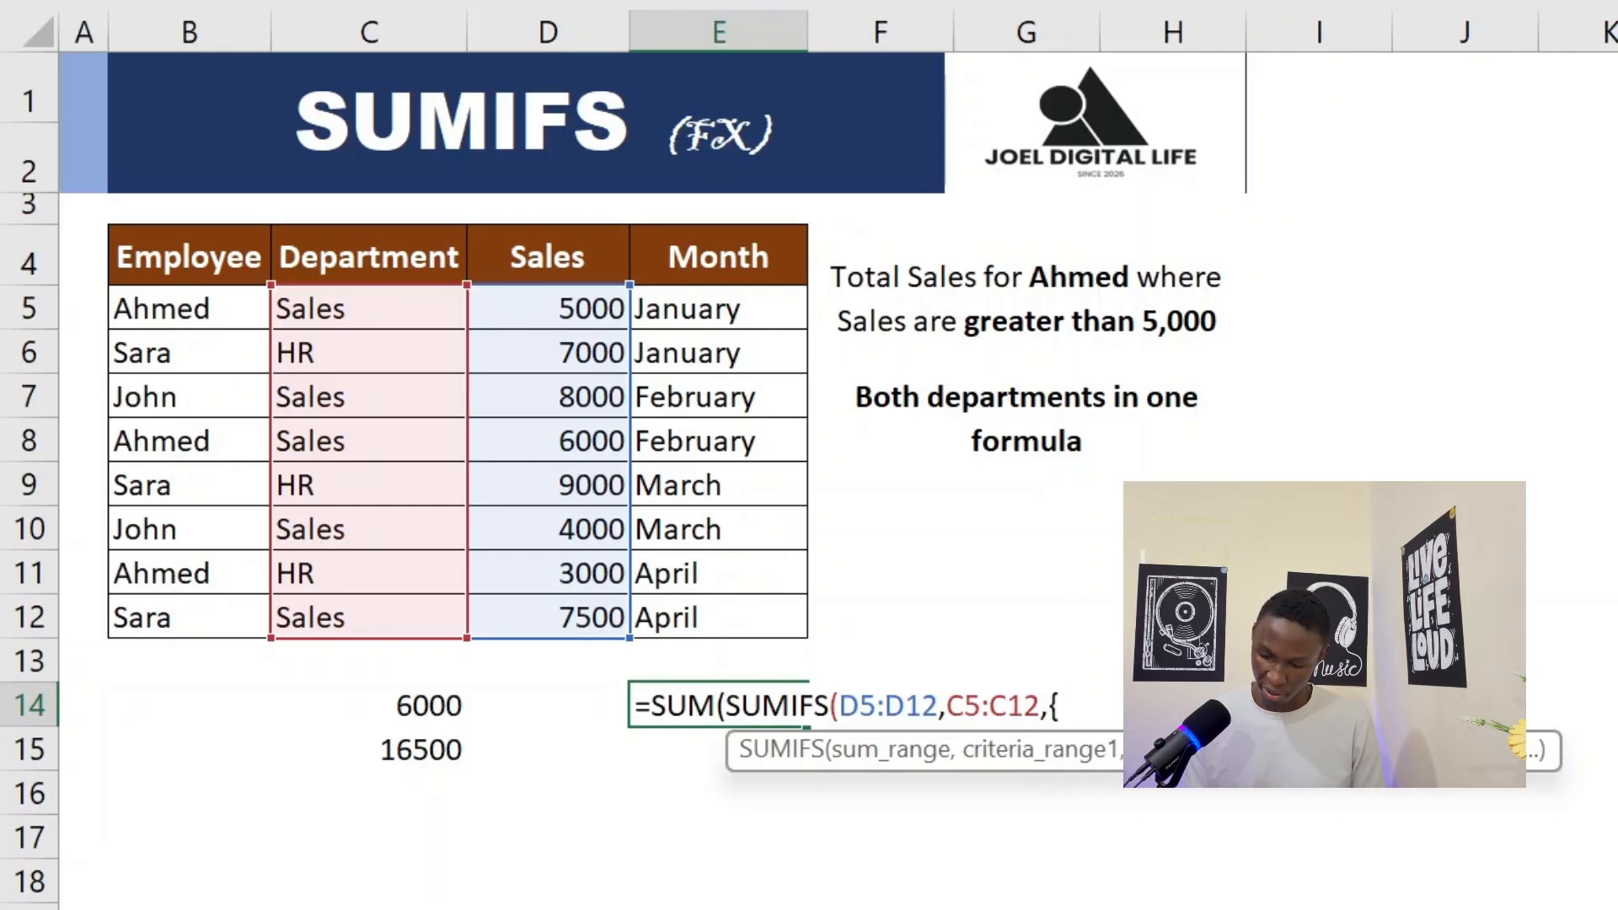
type("\"S")
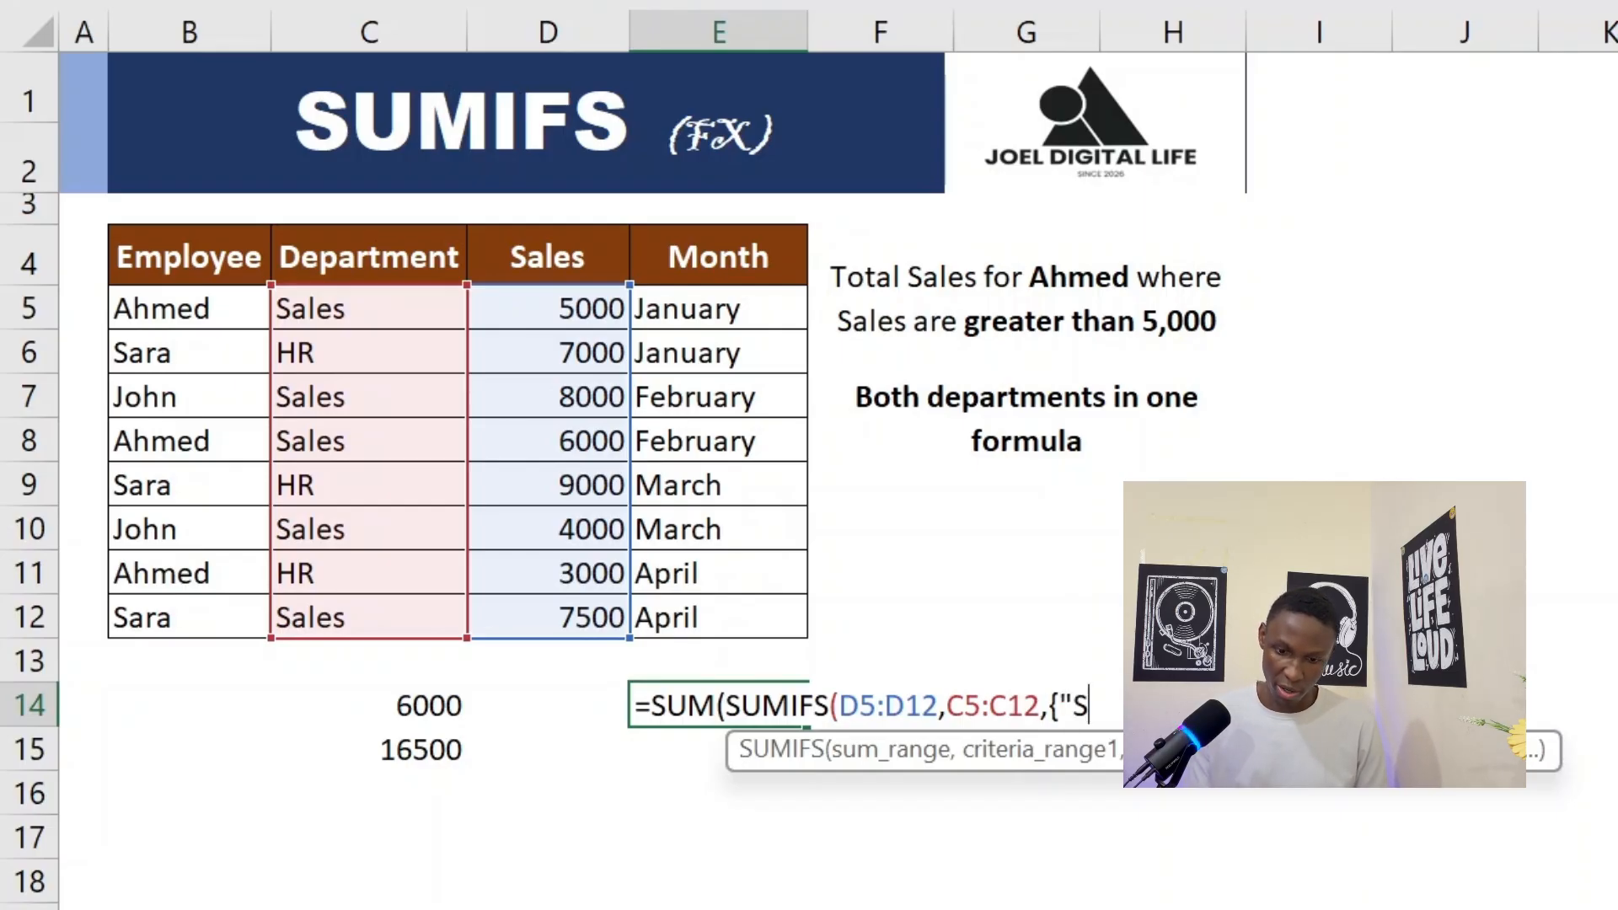
type("ale")
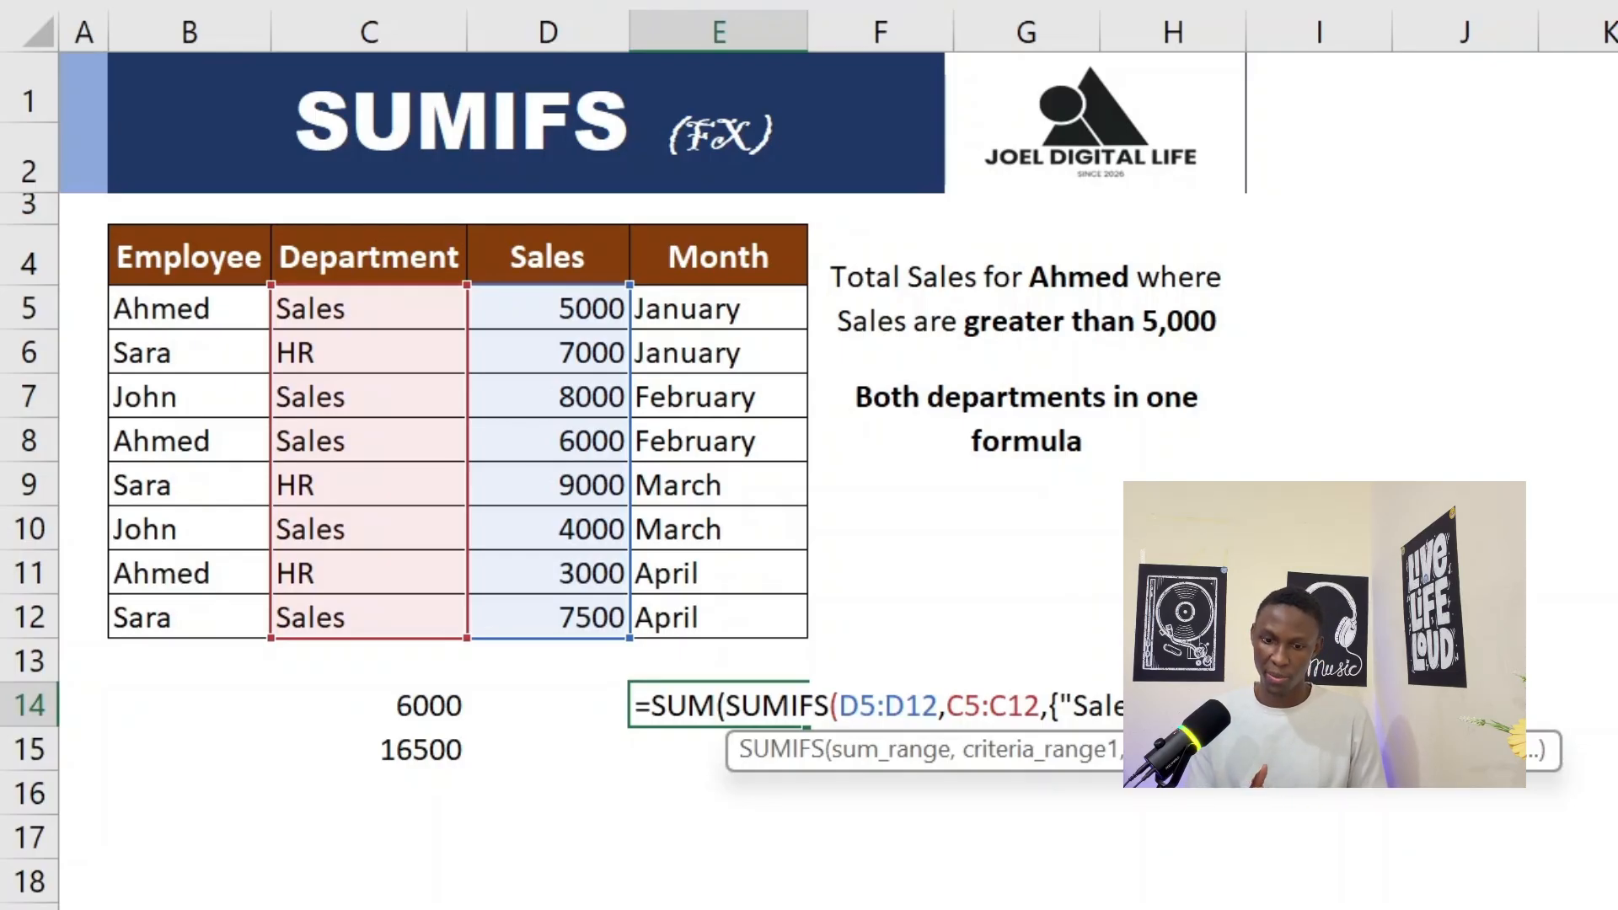
type(")")
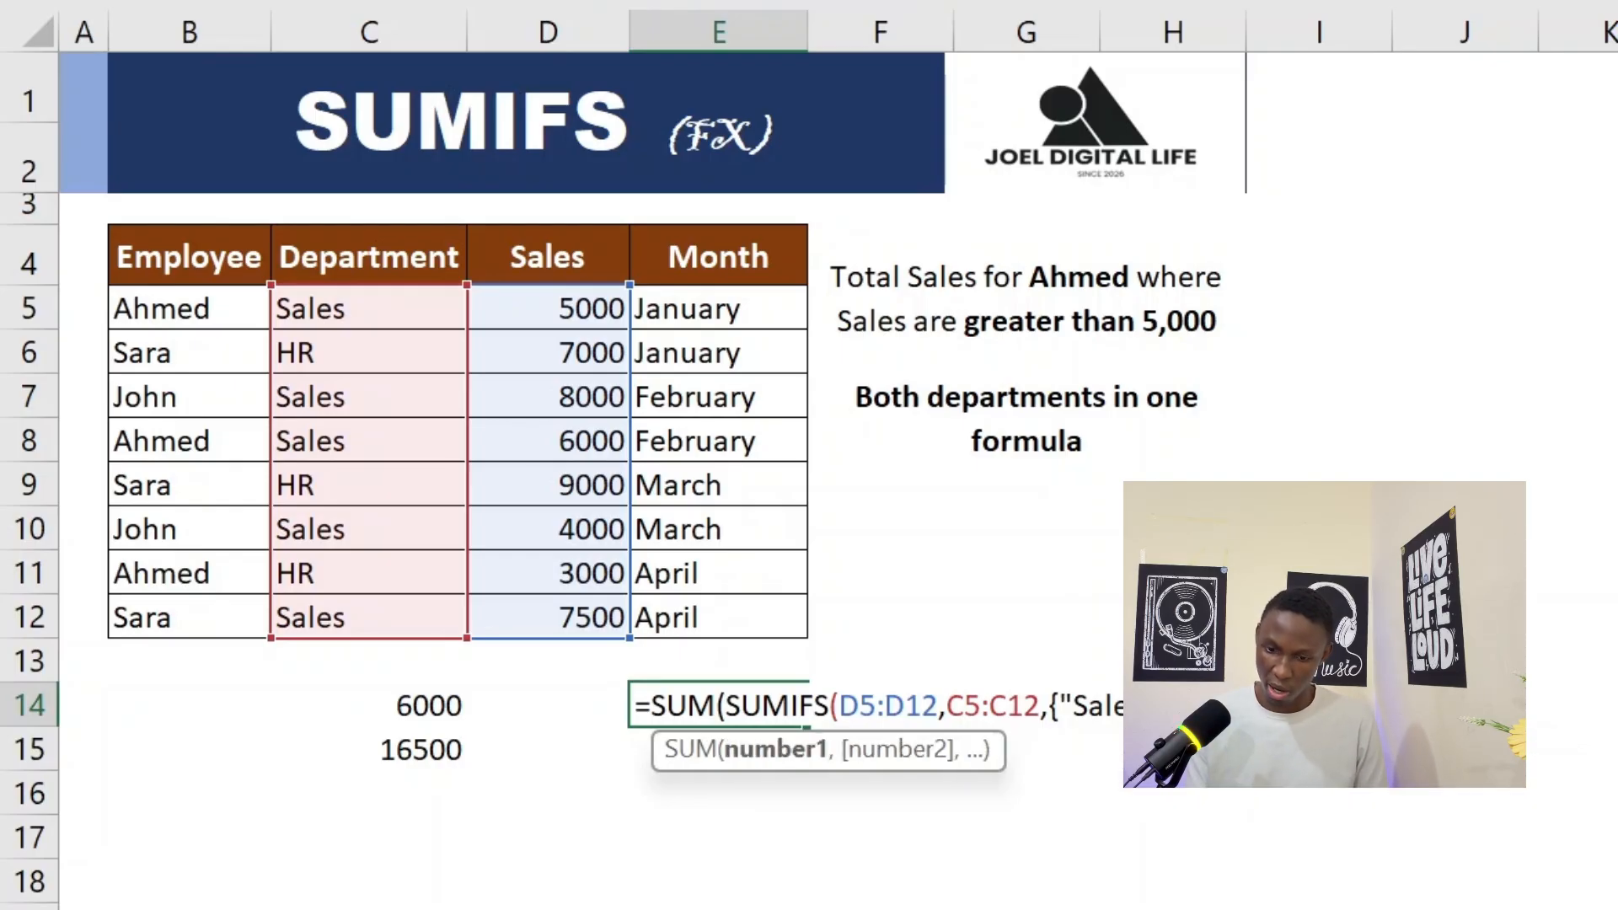
type(")")
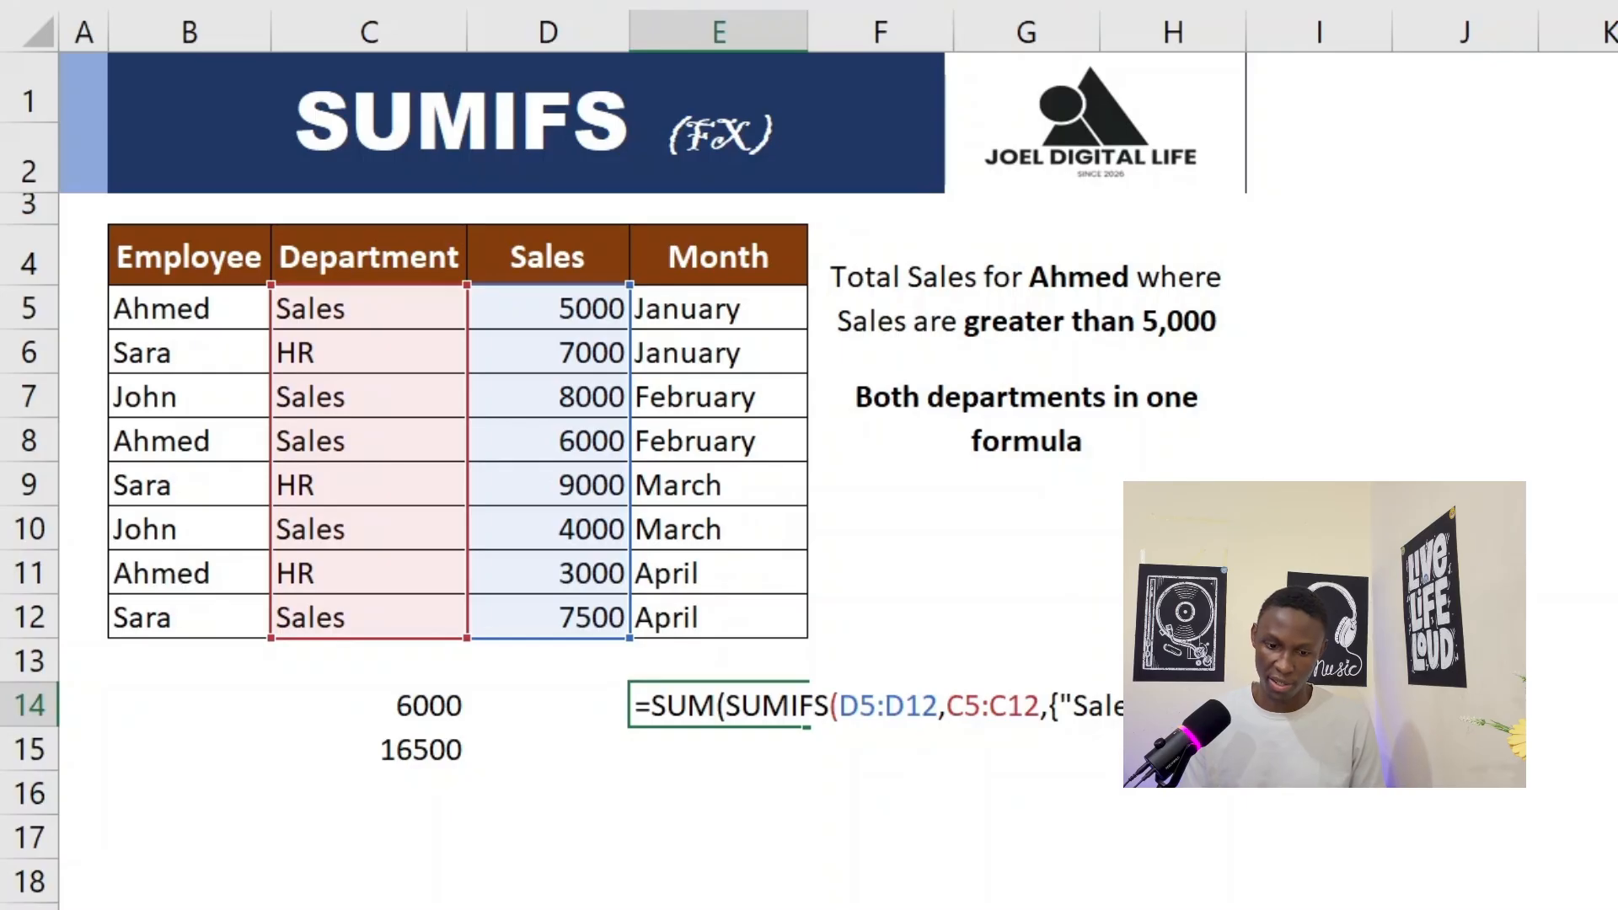
key("Return")
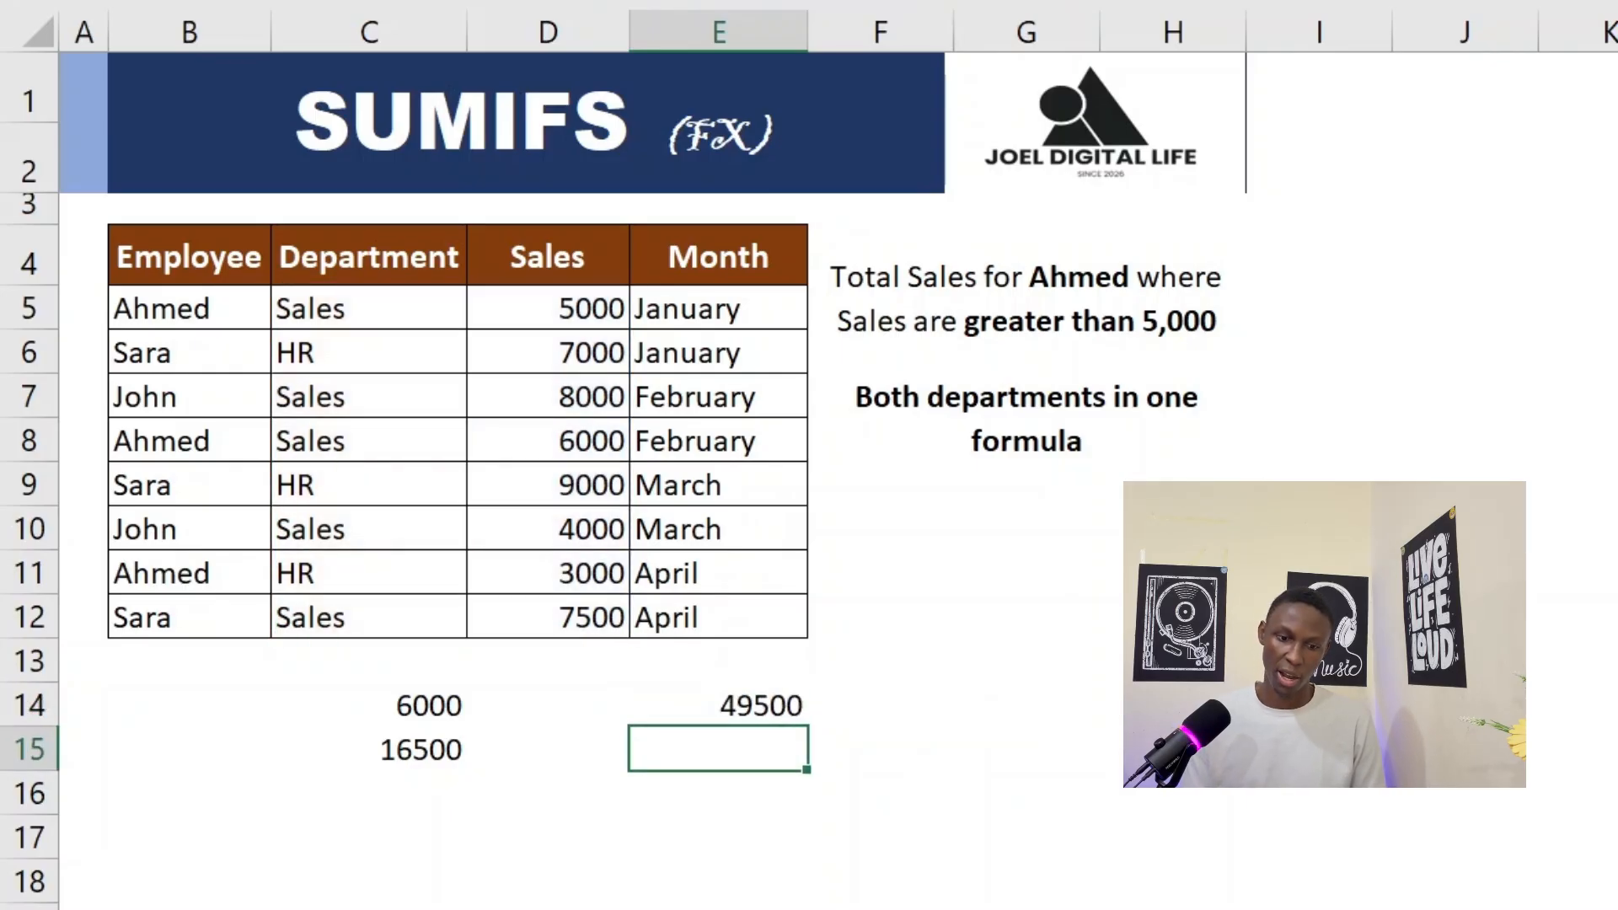
Examine the combined total in E14 alongside the Sales and HR departments in C5 and C6
left_click(776, 702)
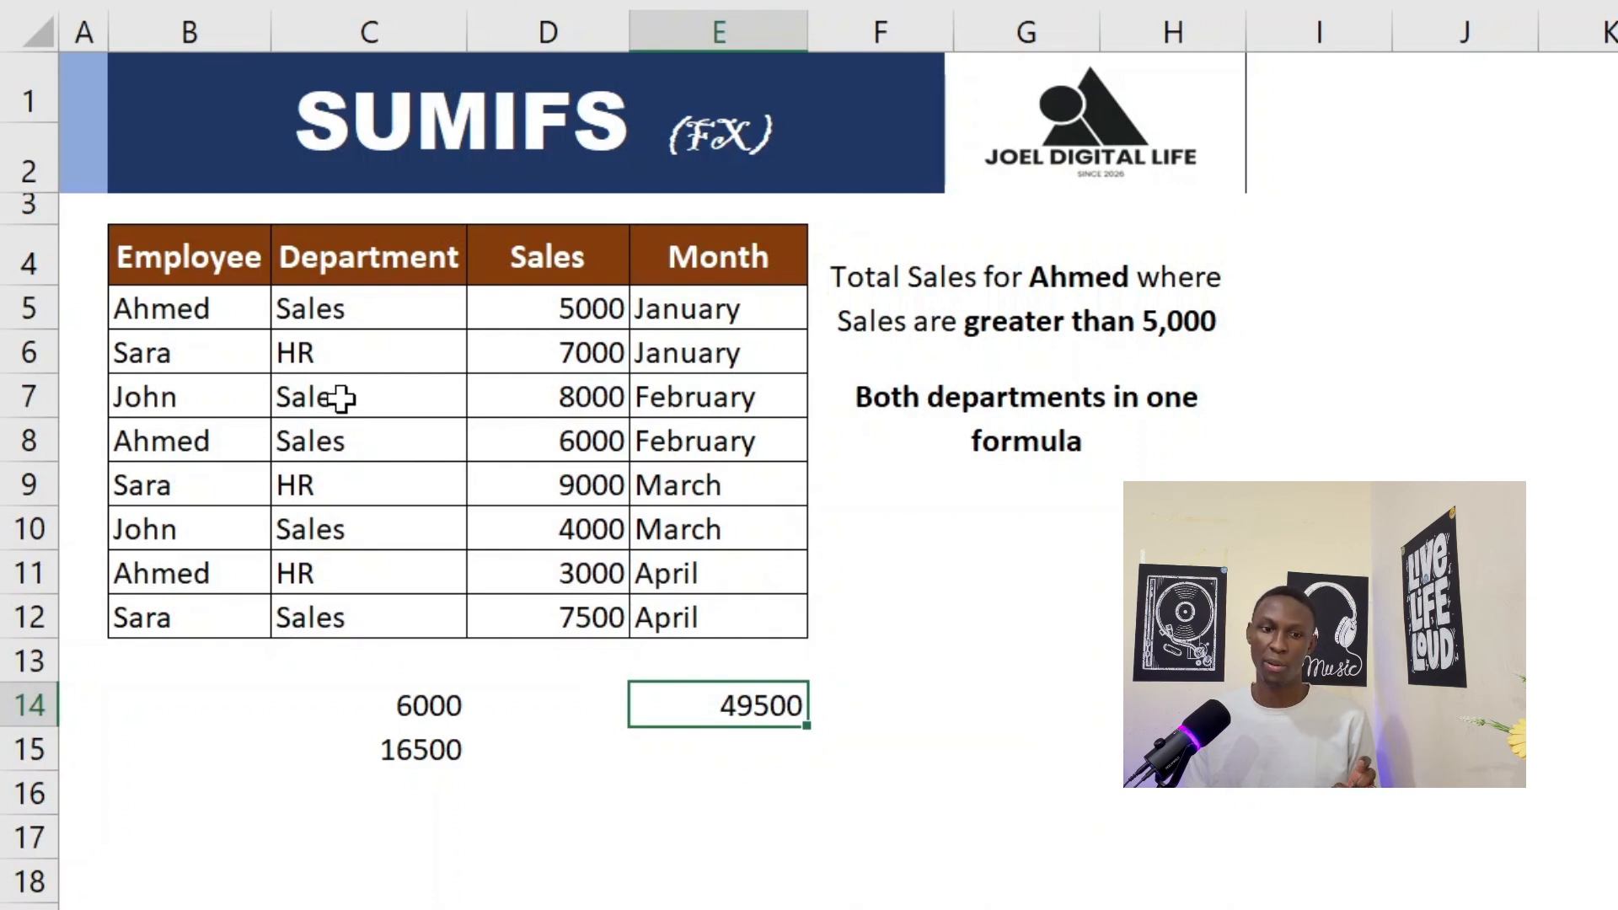
left_click(368, 311)
left_click(368, 350)
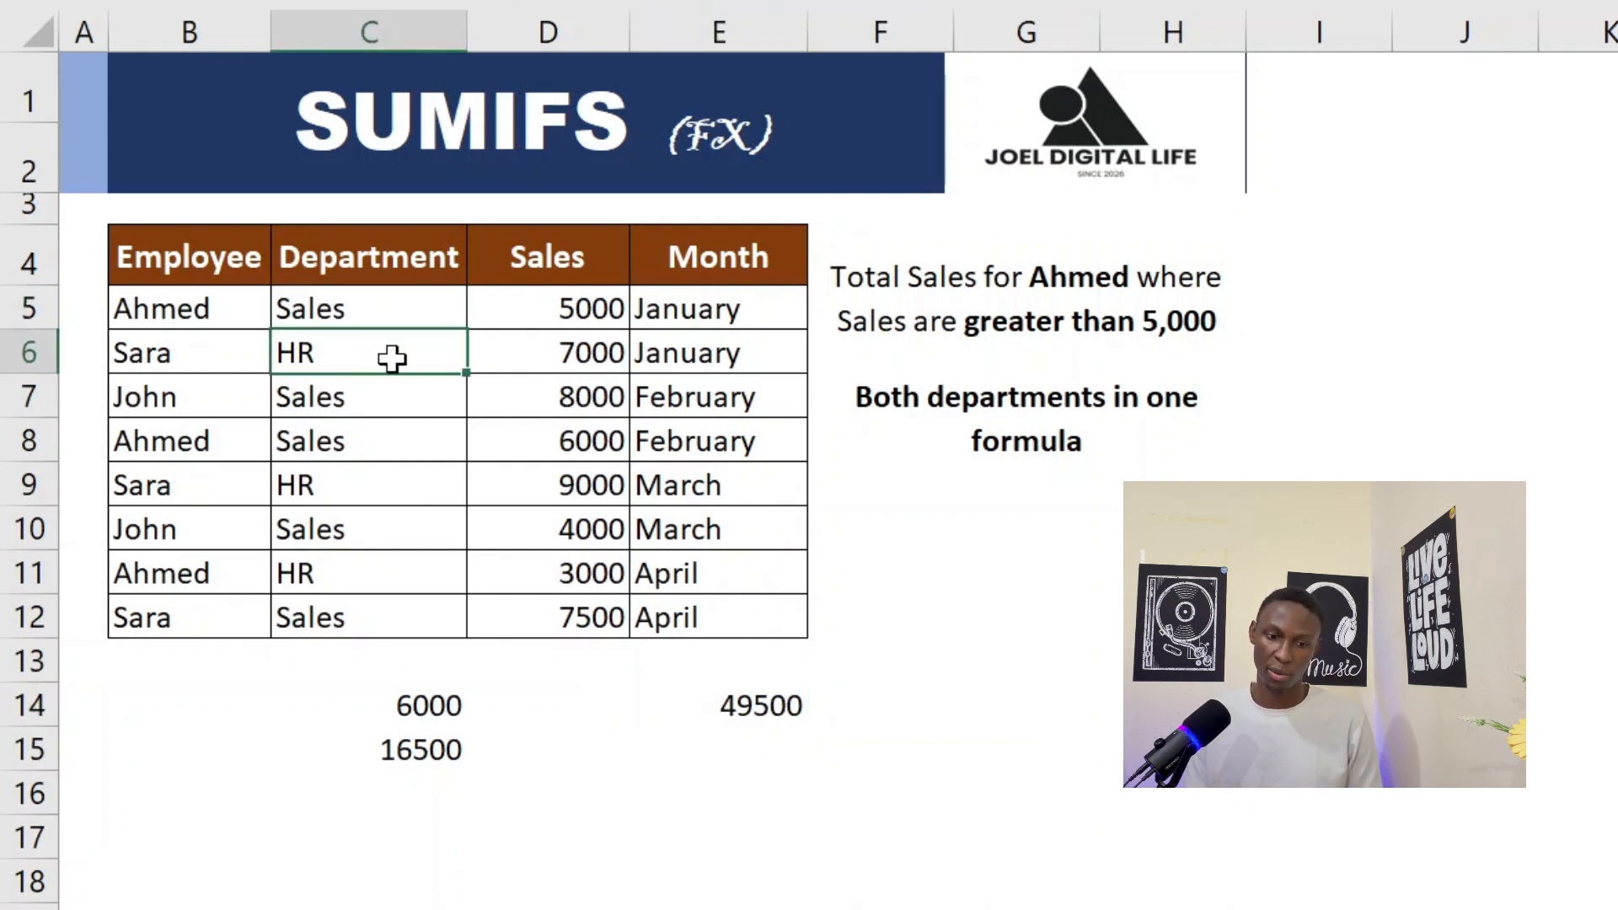
left_click(585, 665)
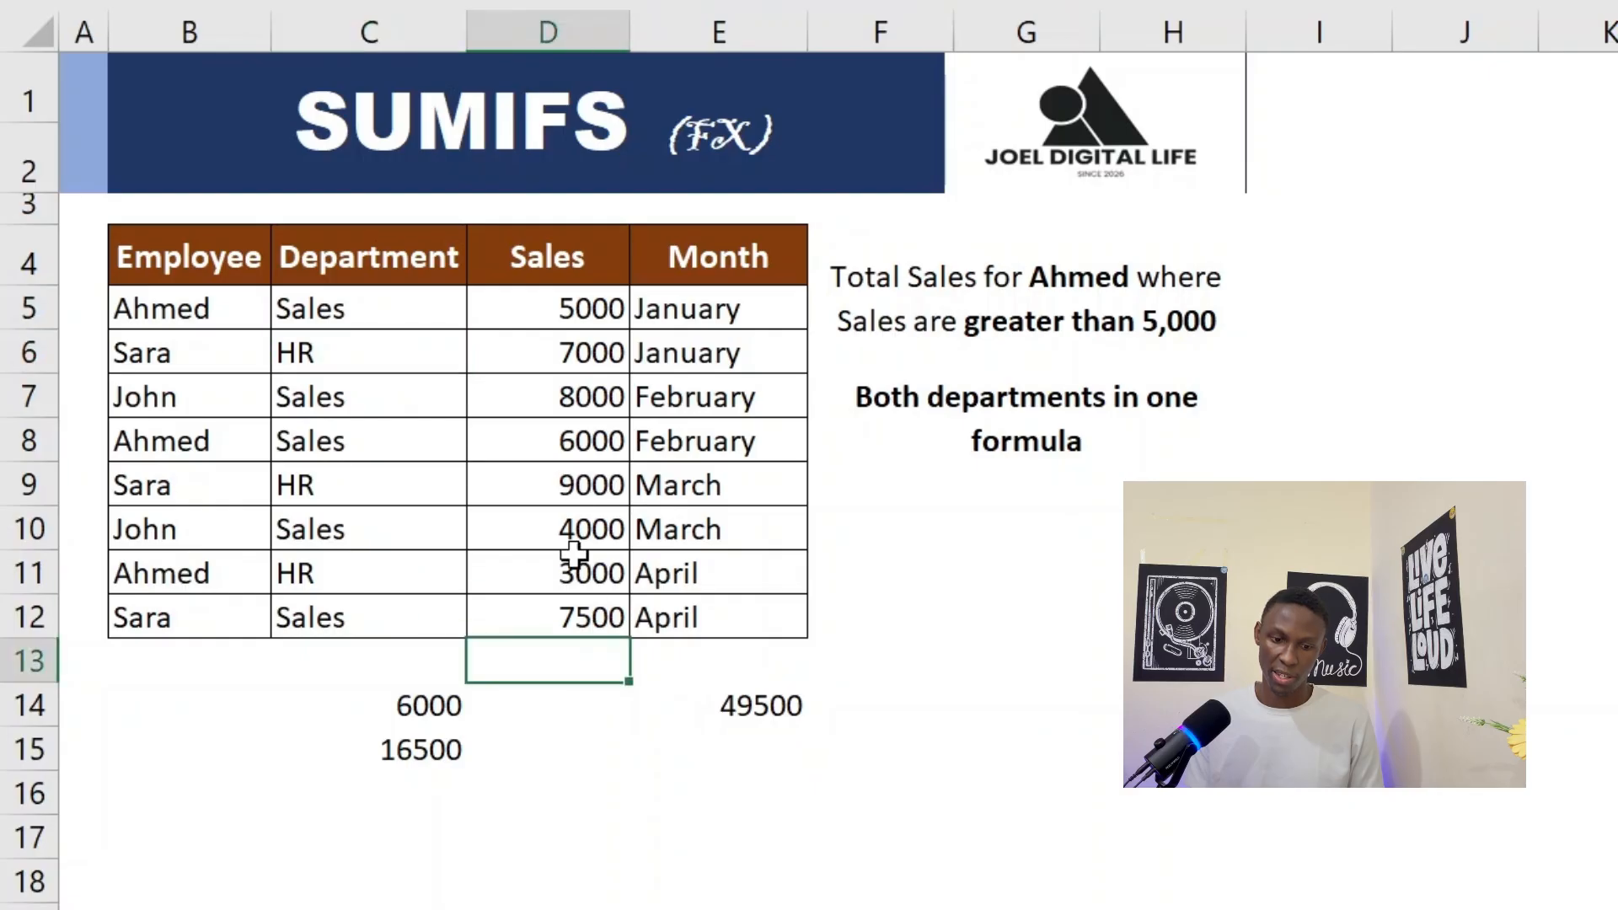
left_click(759, 713)
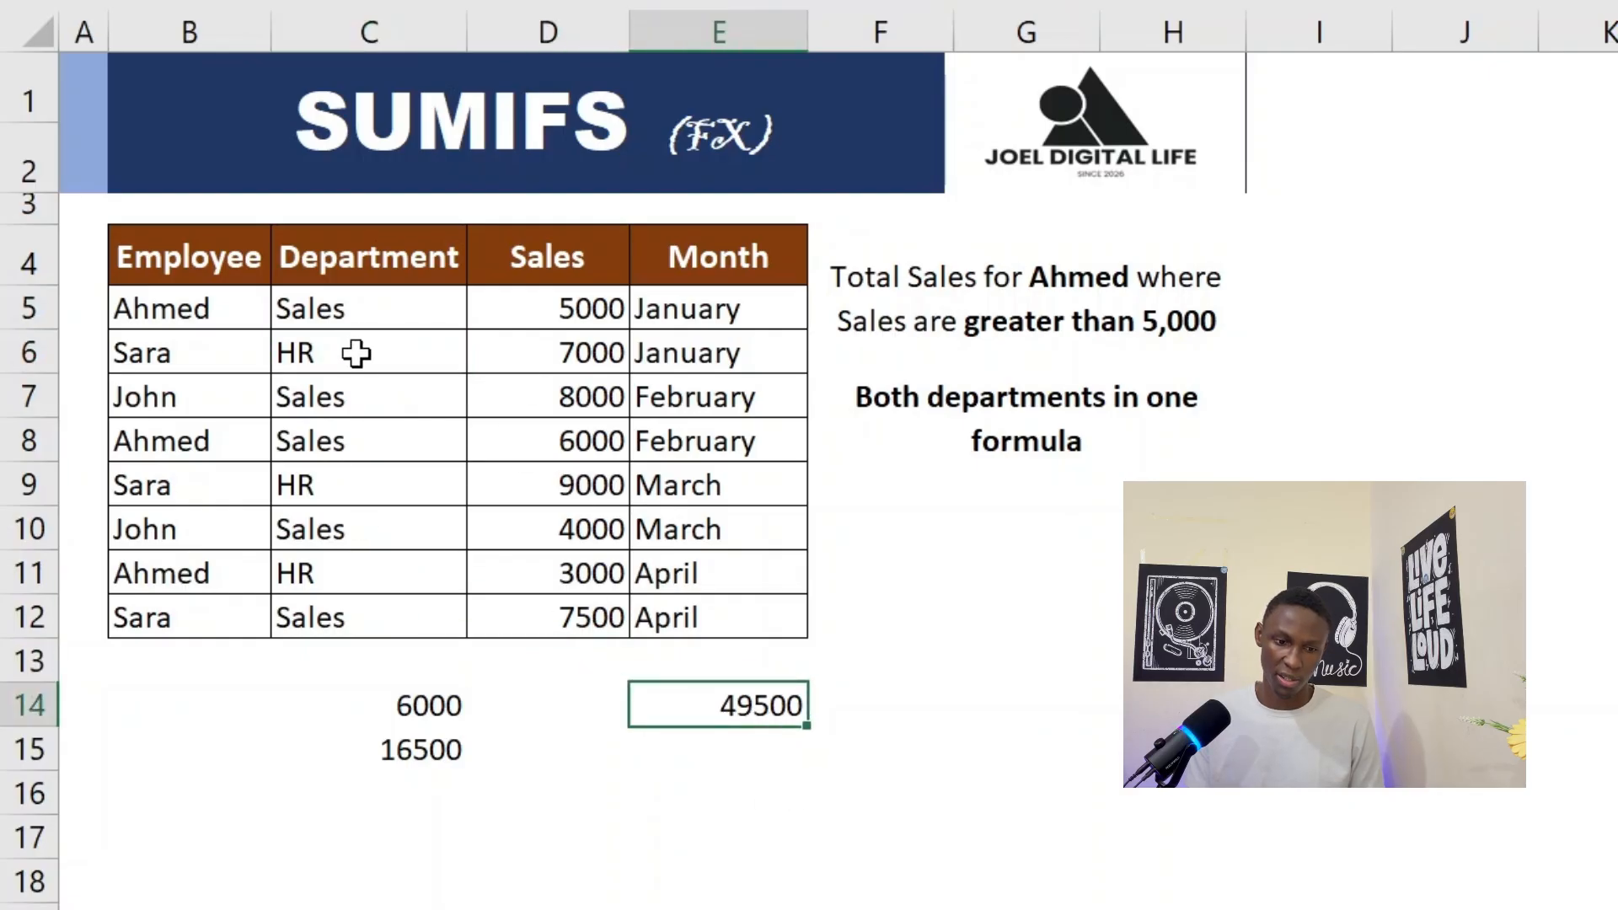
Review the department entries in C5:C12 row by row to see which rows match Sales or HR
left_click_drag(354, 312, 368, 620)
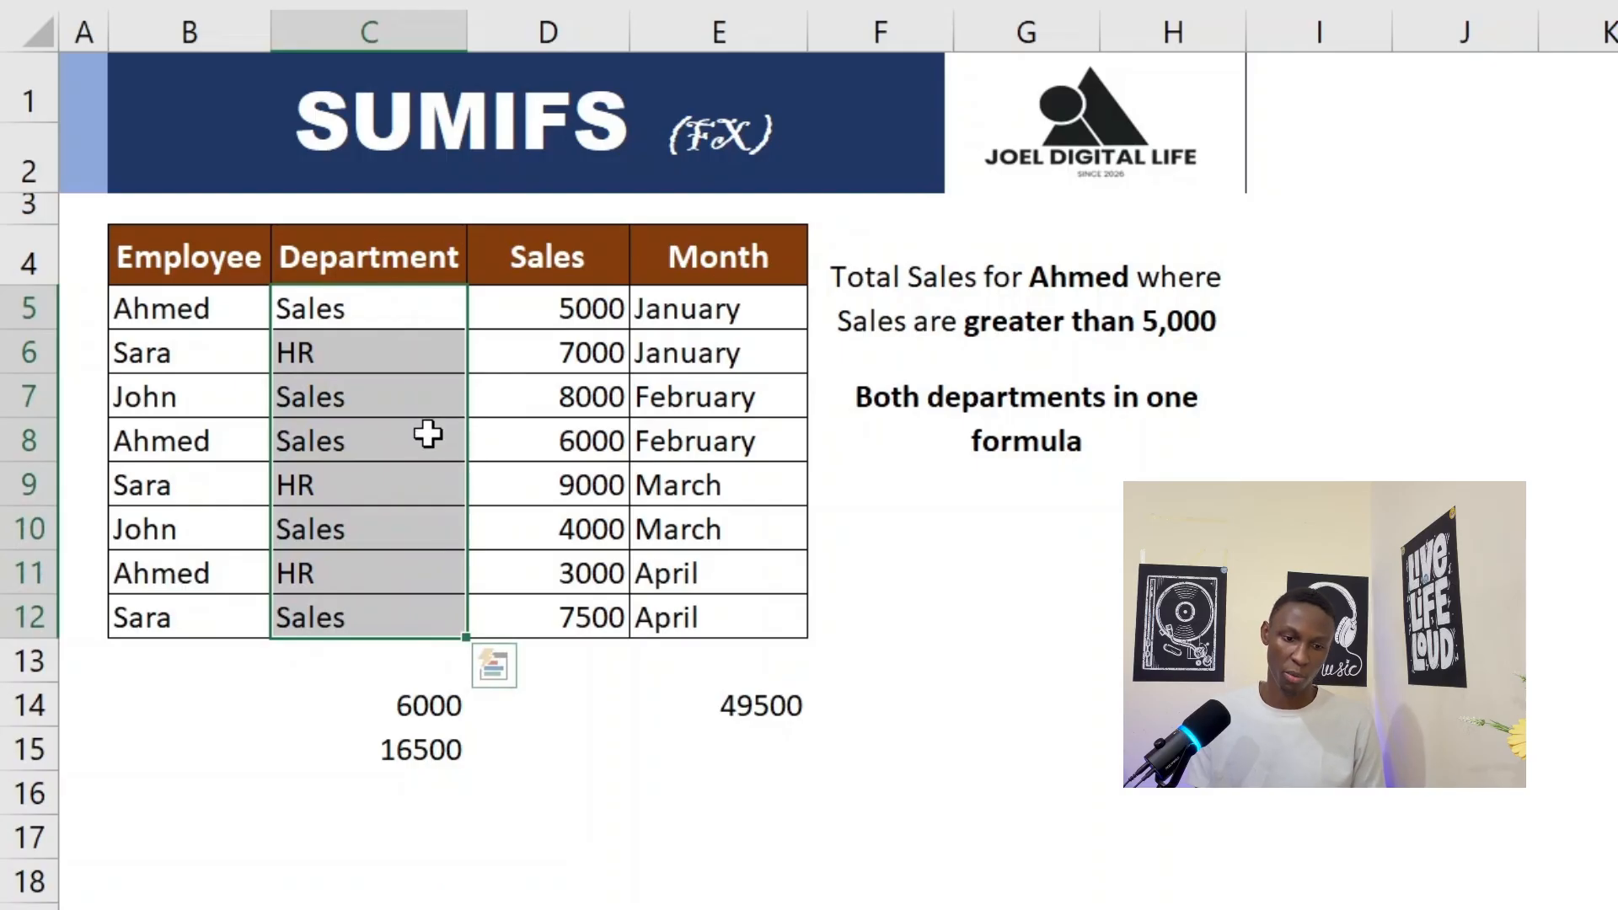
left_click(351, 311)
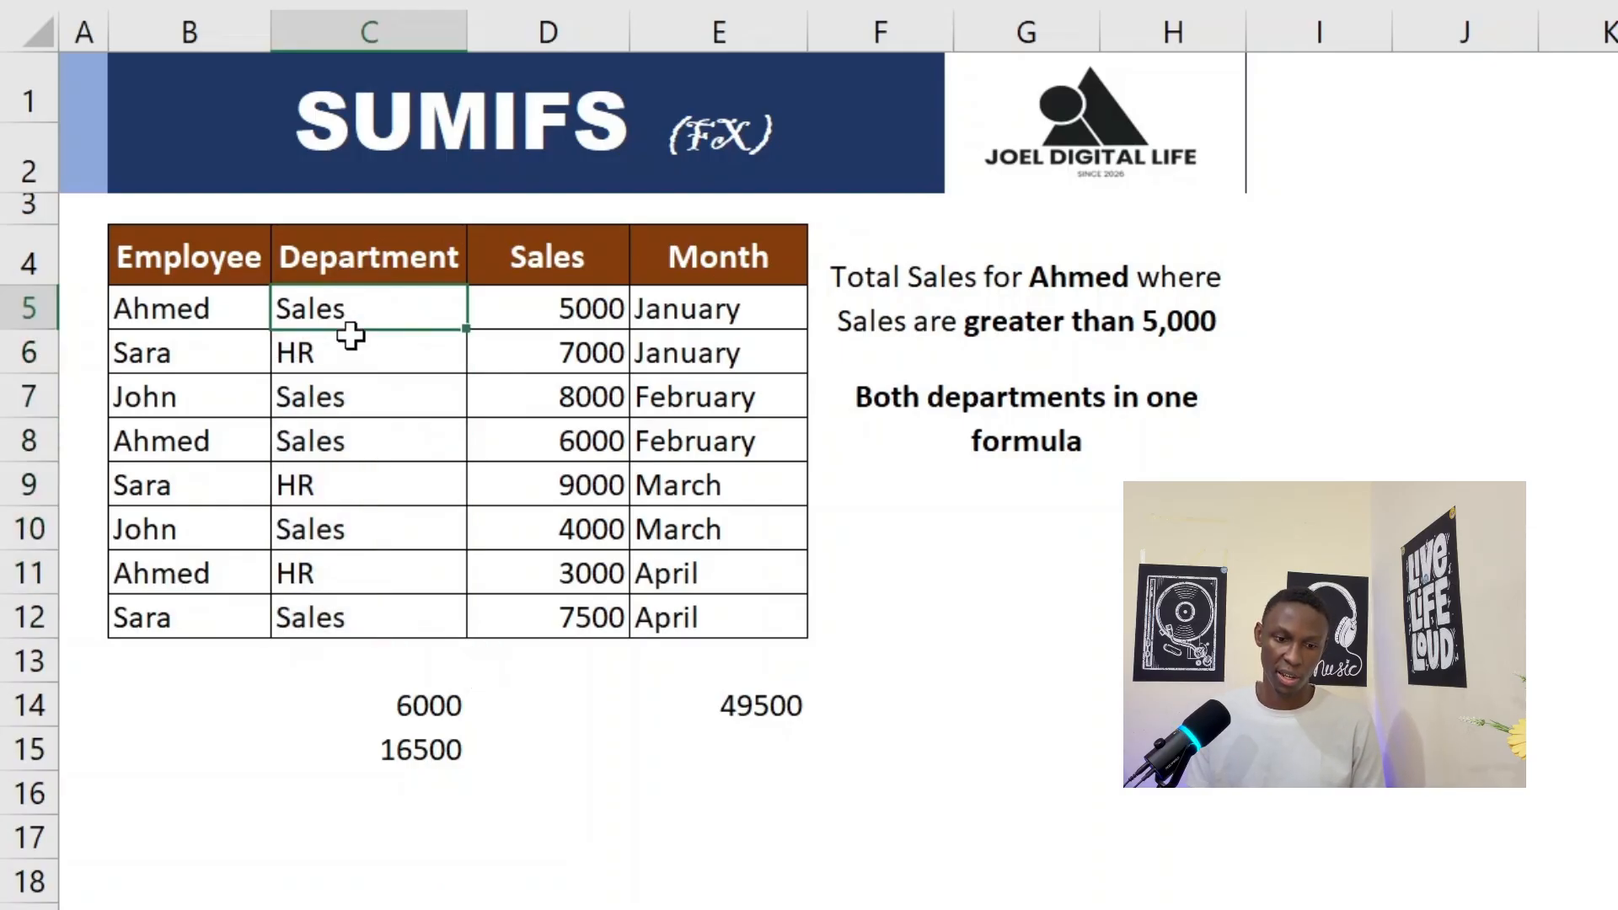
left_click(351, 337)
left_click(371, 404)
left_click(365, 456)
left_click(365, 484)
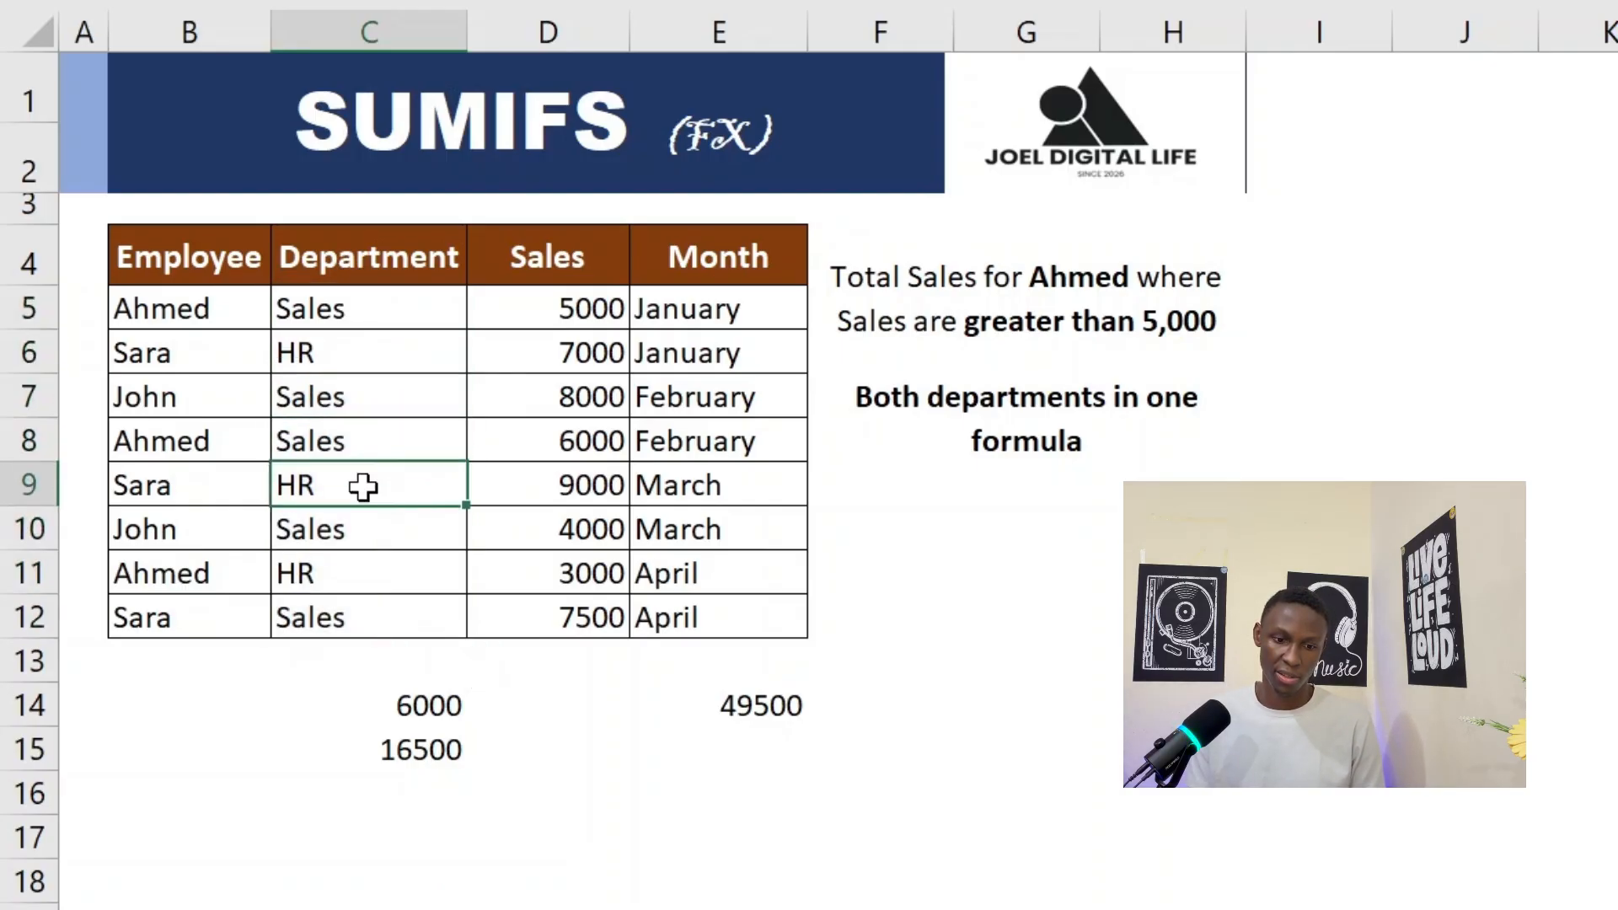
left_click(361, 534)
left_click(365, 582)
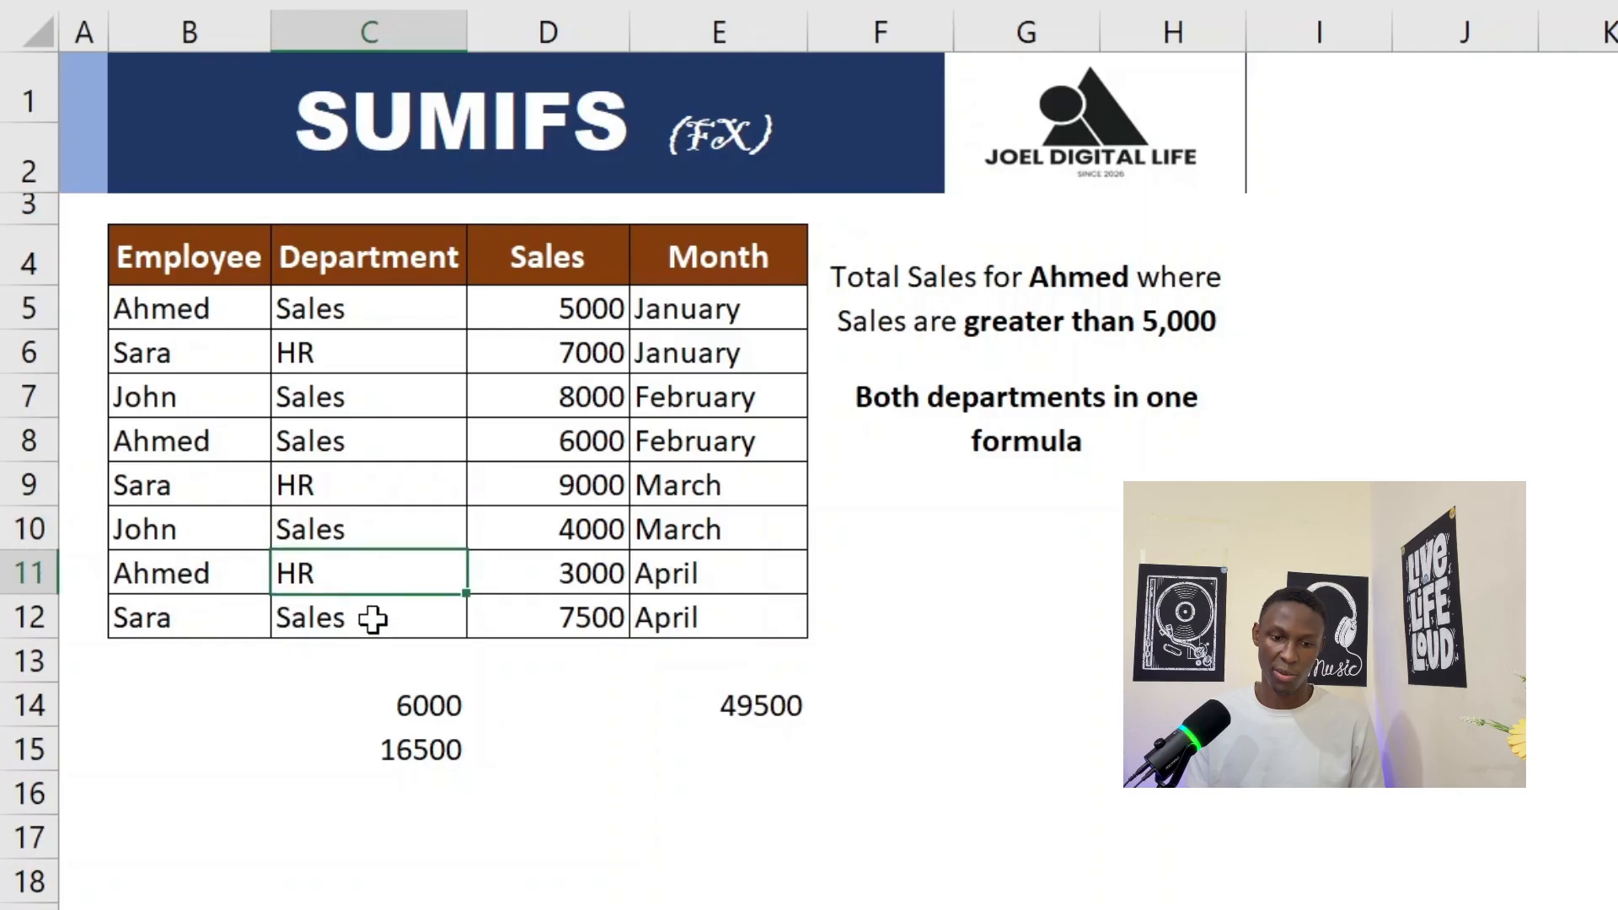
left_click(372, 619)
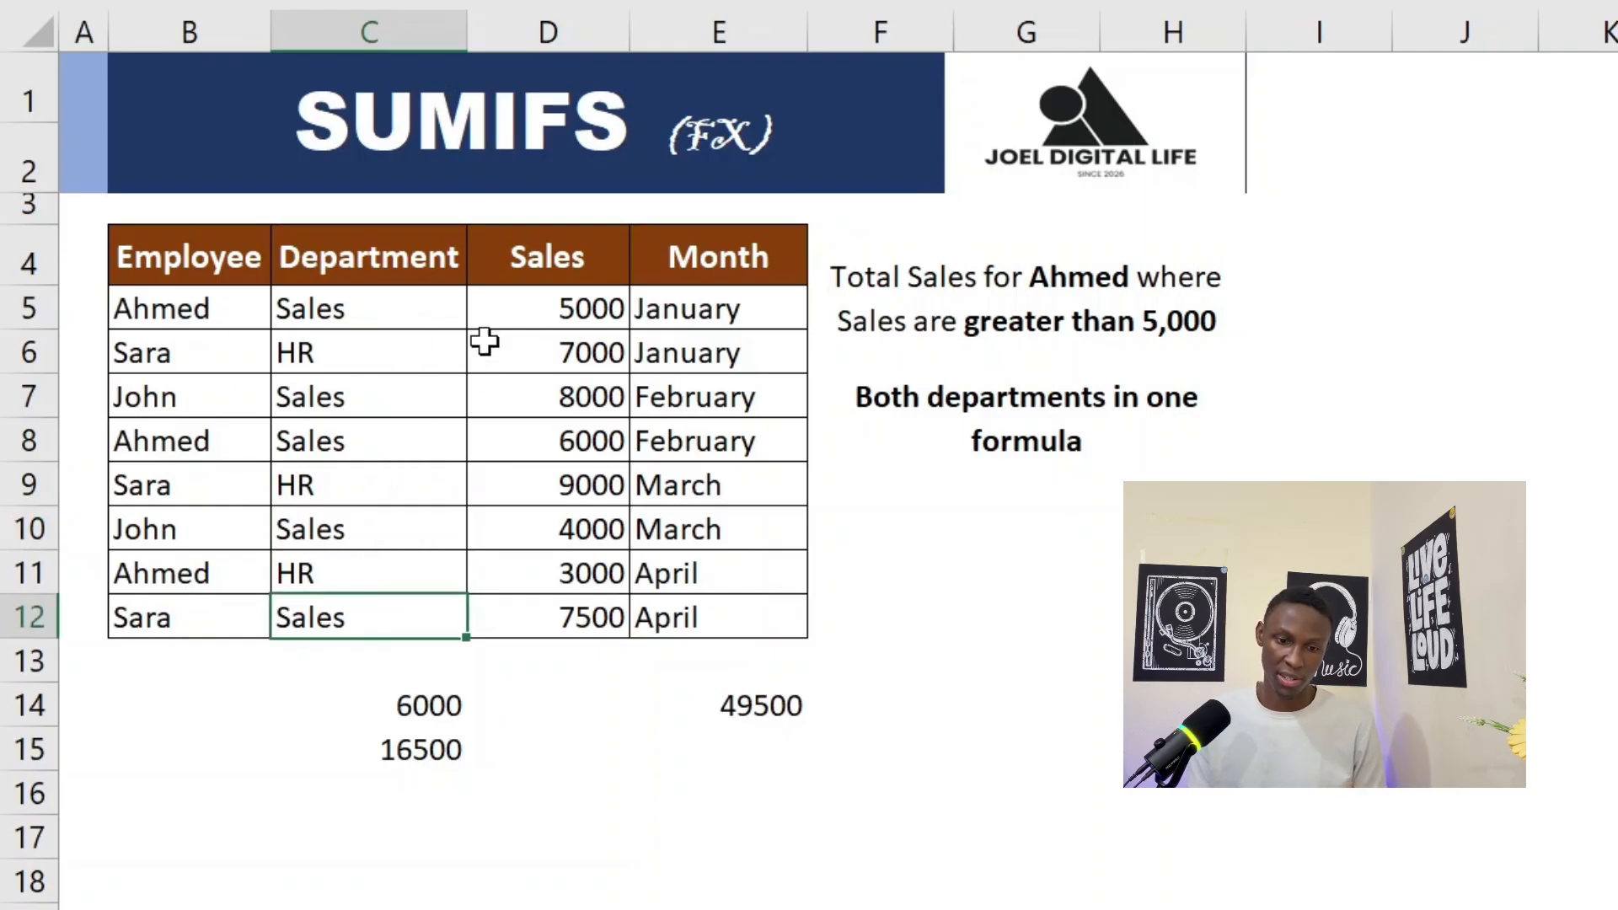
Check the sales amounts in D5:D12 against the SUM(SUMIFS) result in E14
left_click_drag(535, 307, 548, 602)
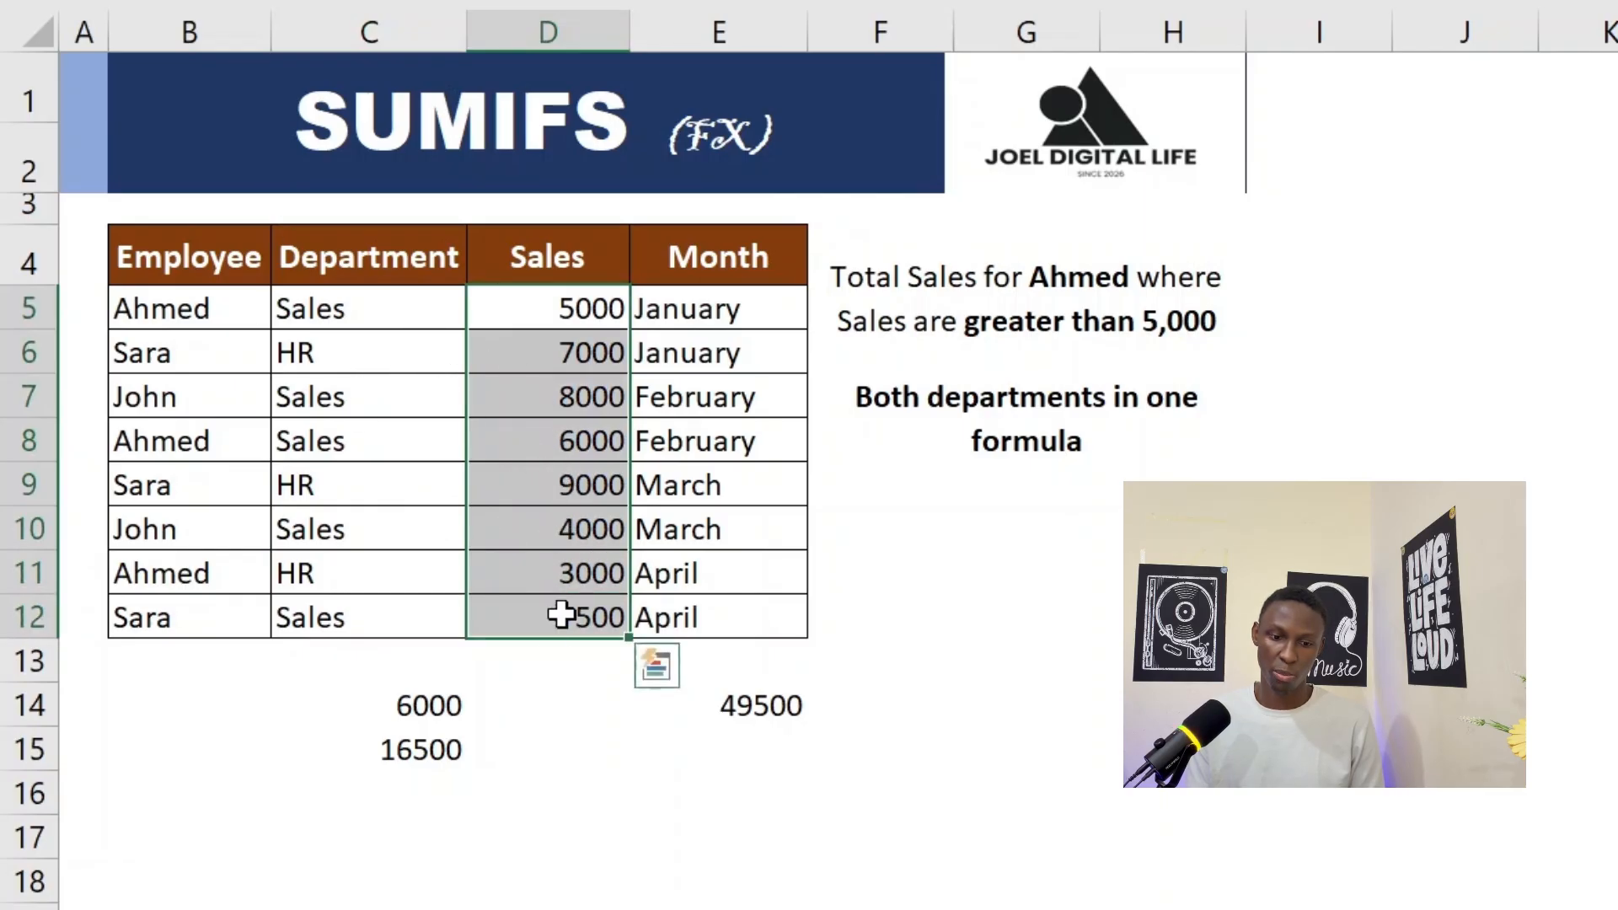
left_click(560, 654)
left_click(733, 705)
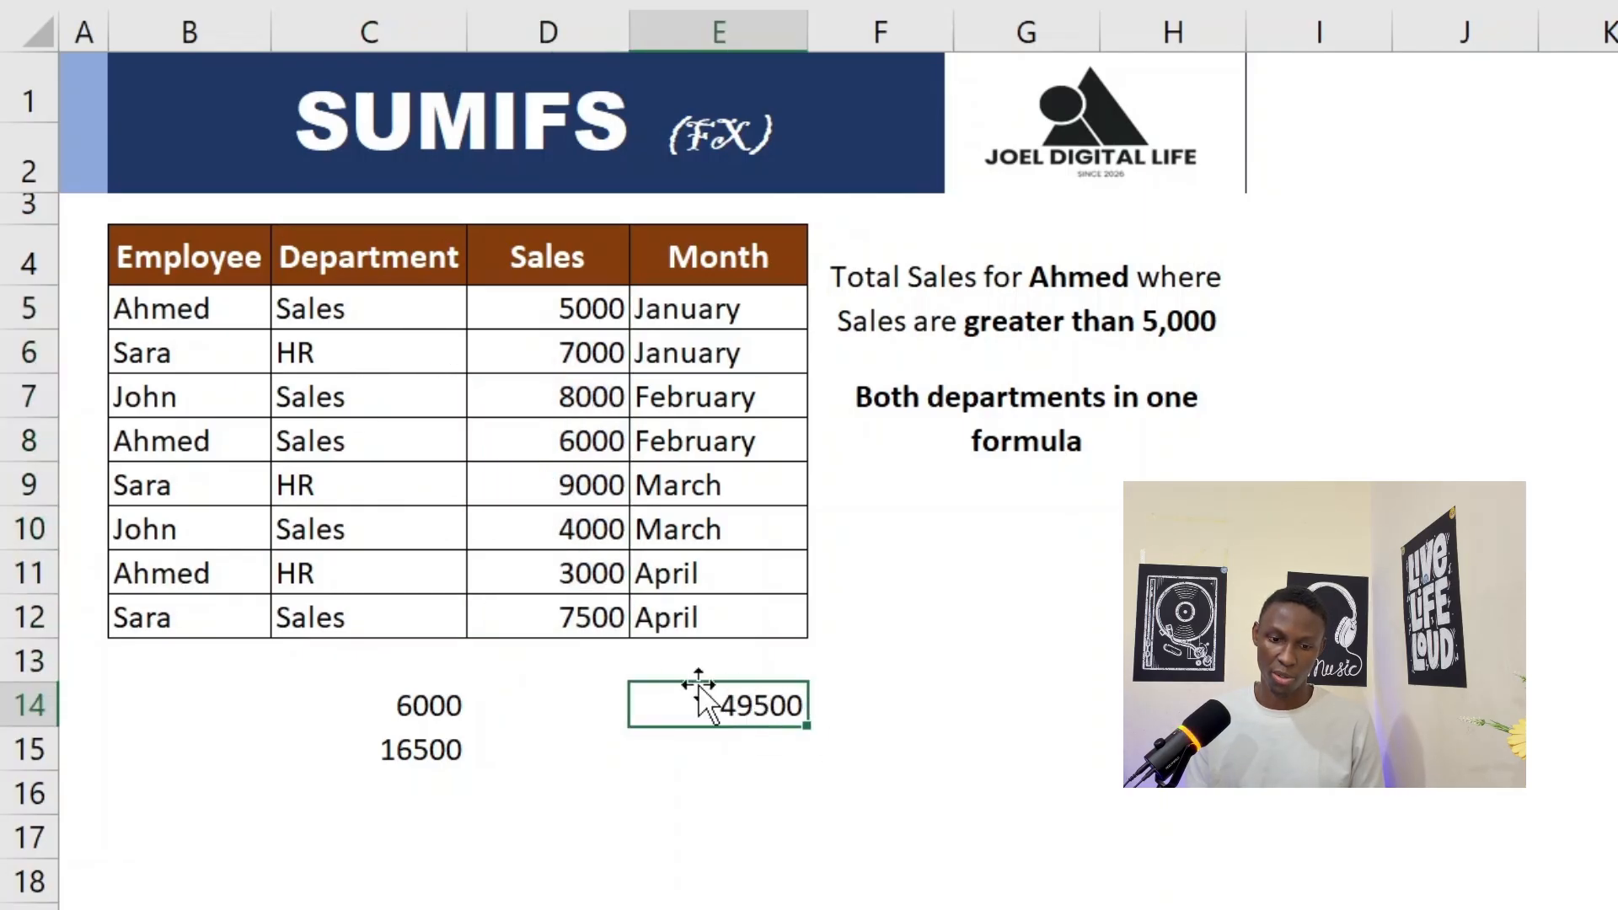
Total the sales amounts in cell D13 with the formula =SUM(D5:D12)
left_click(571, 651)
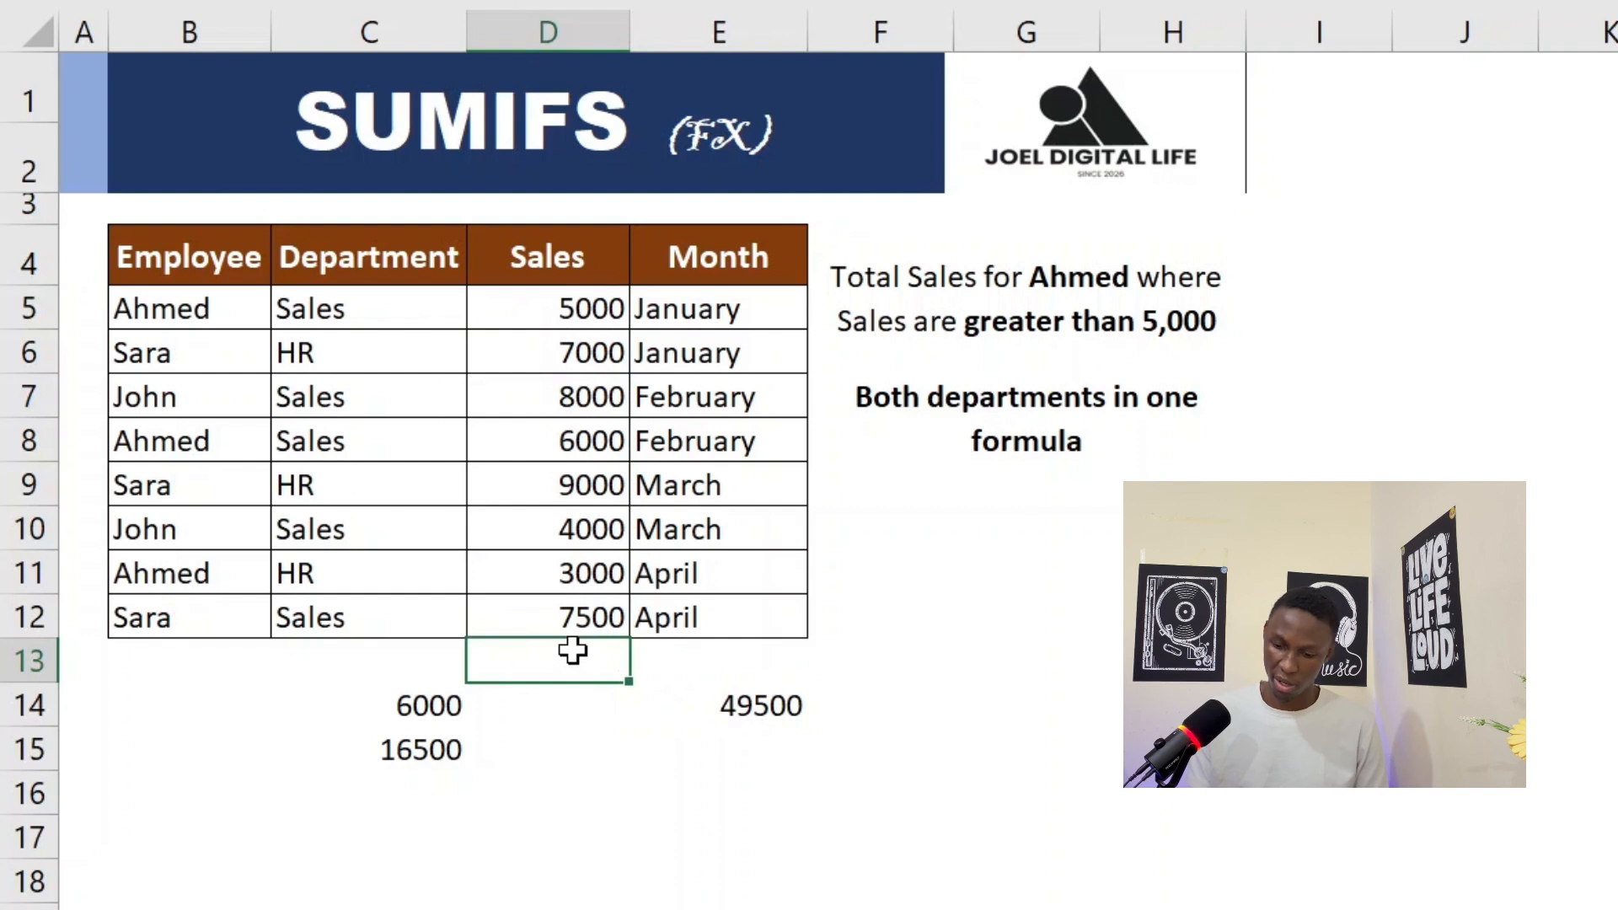
type("=sum")
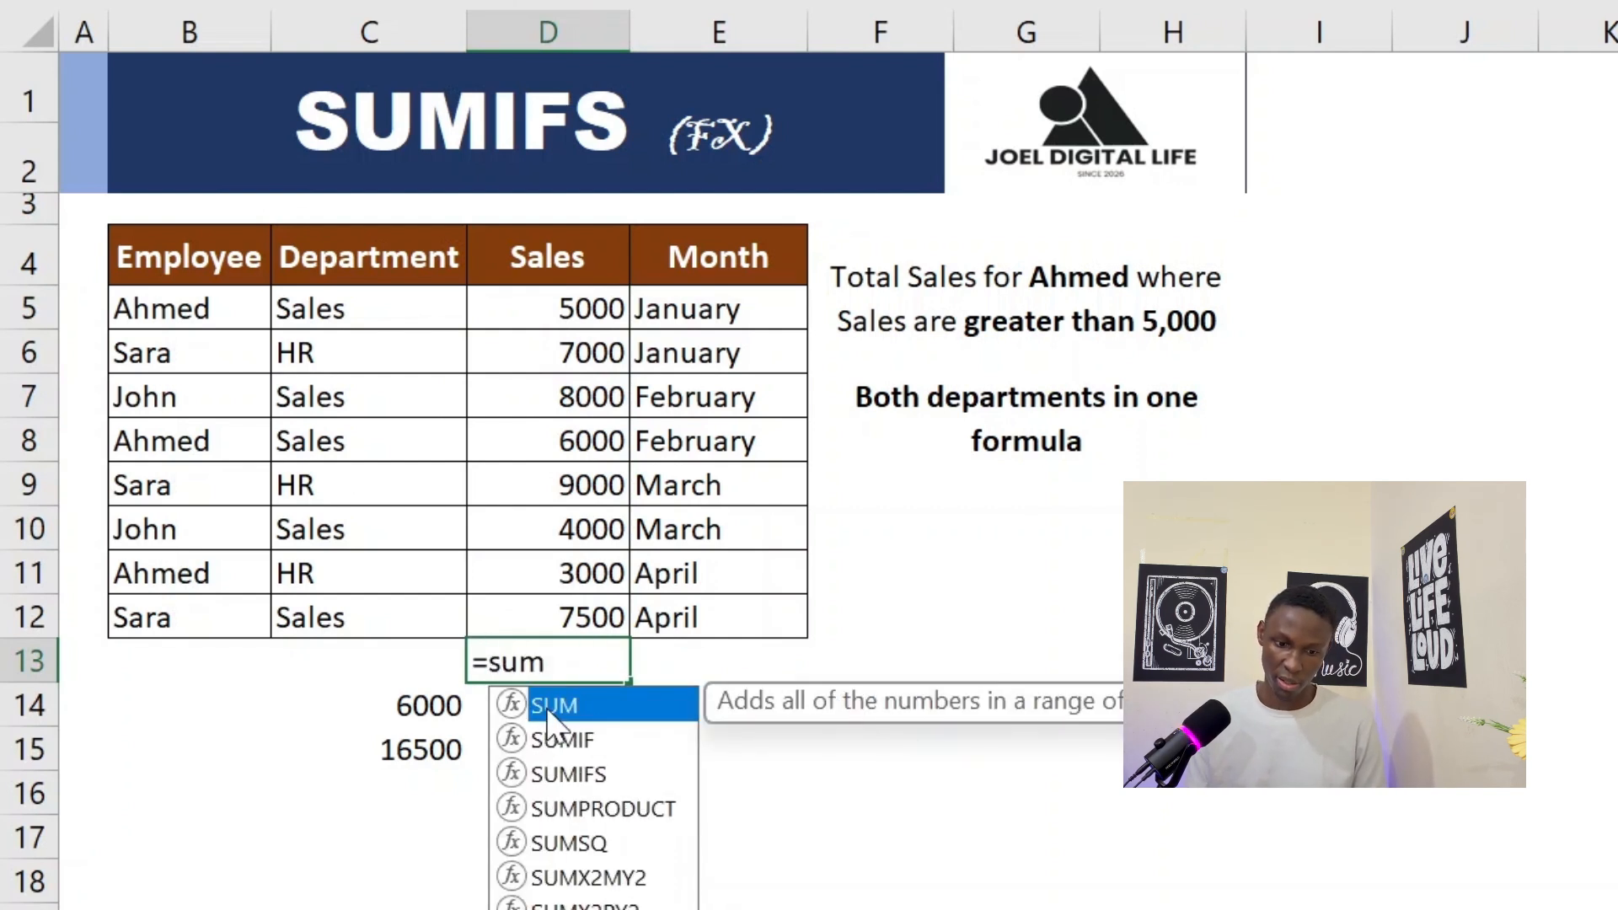
key("Tab")
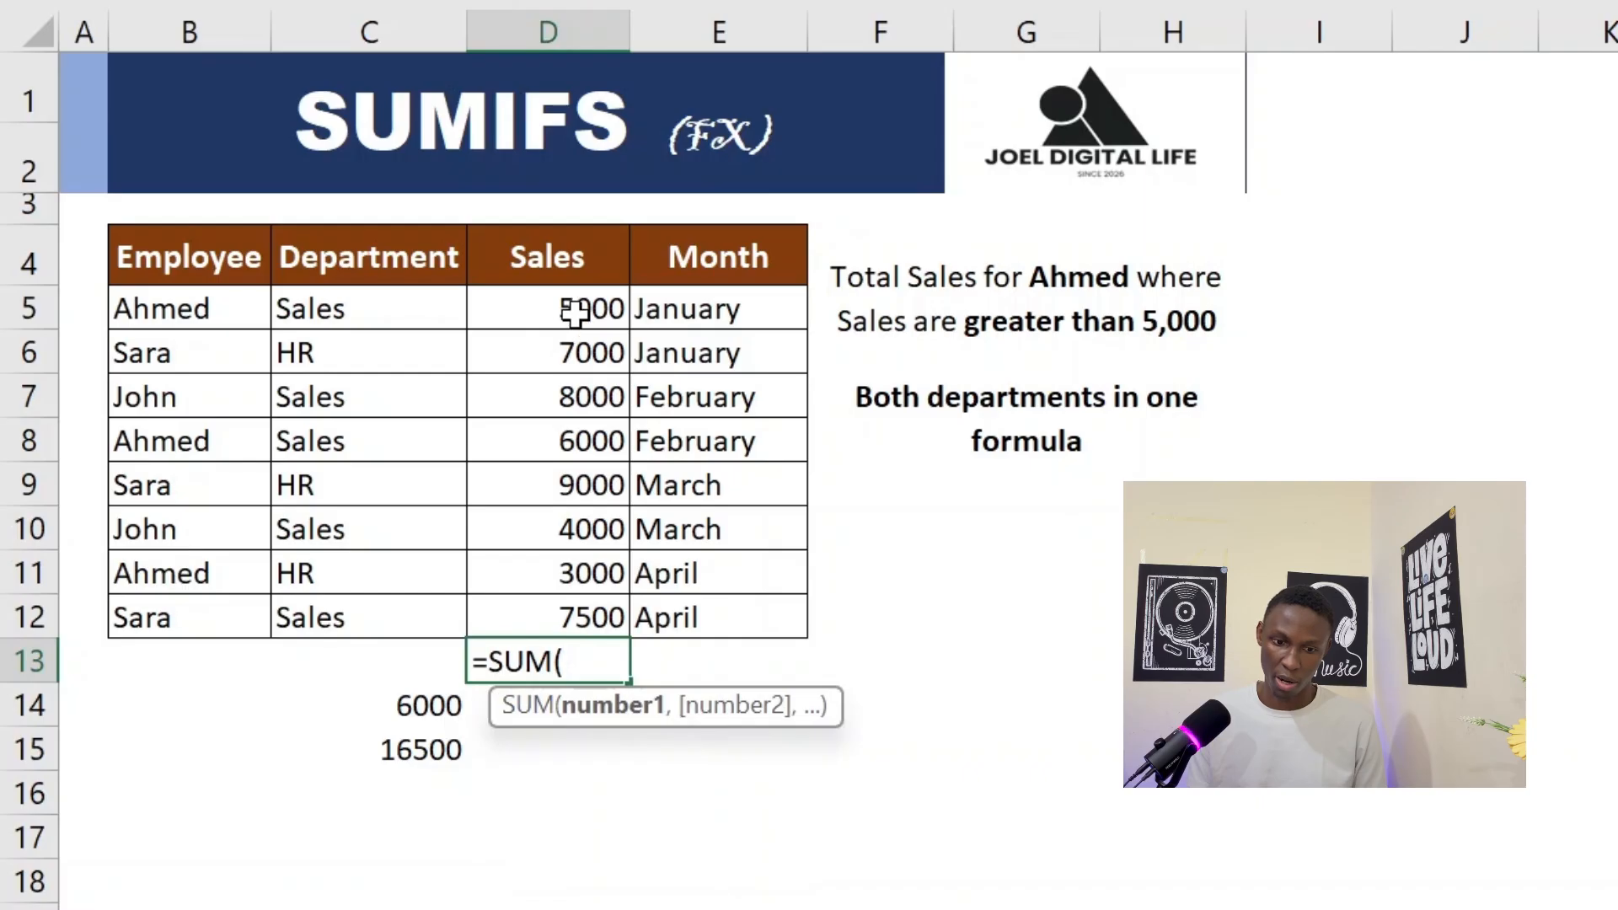
left_click_drag(567, 315, 589, 597)
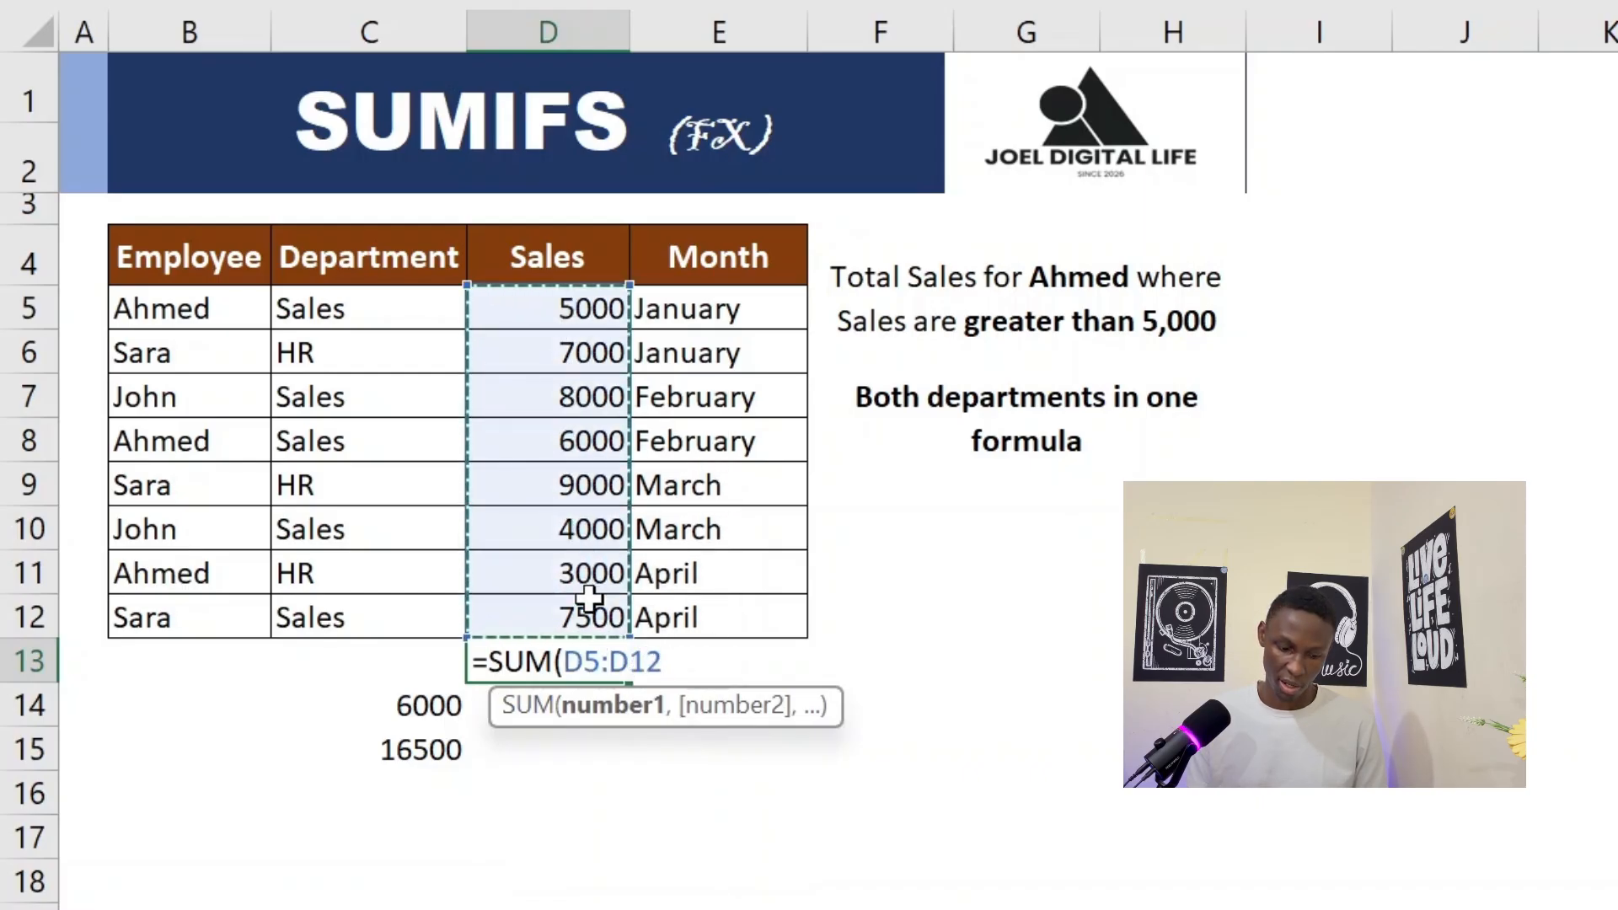
type(")")
key("Return")
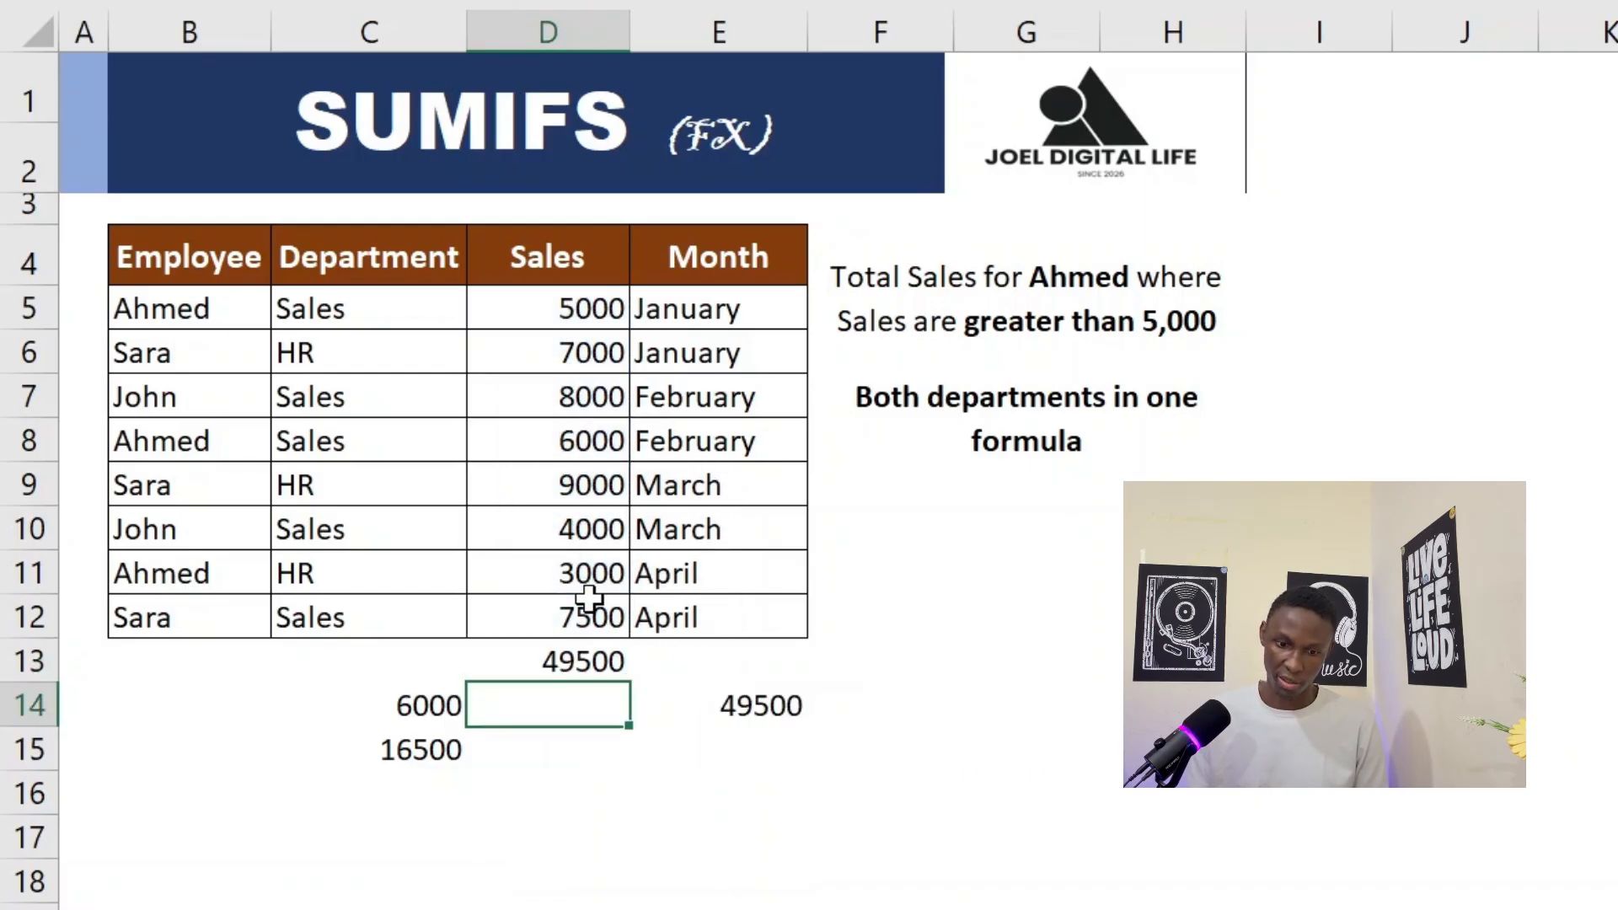
Compare the plain SUM total in D13 with the SUM(SUMIFS) total in E14
left_click(581, 661)
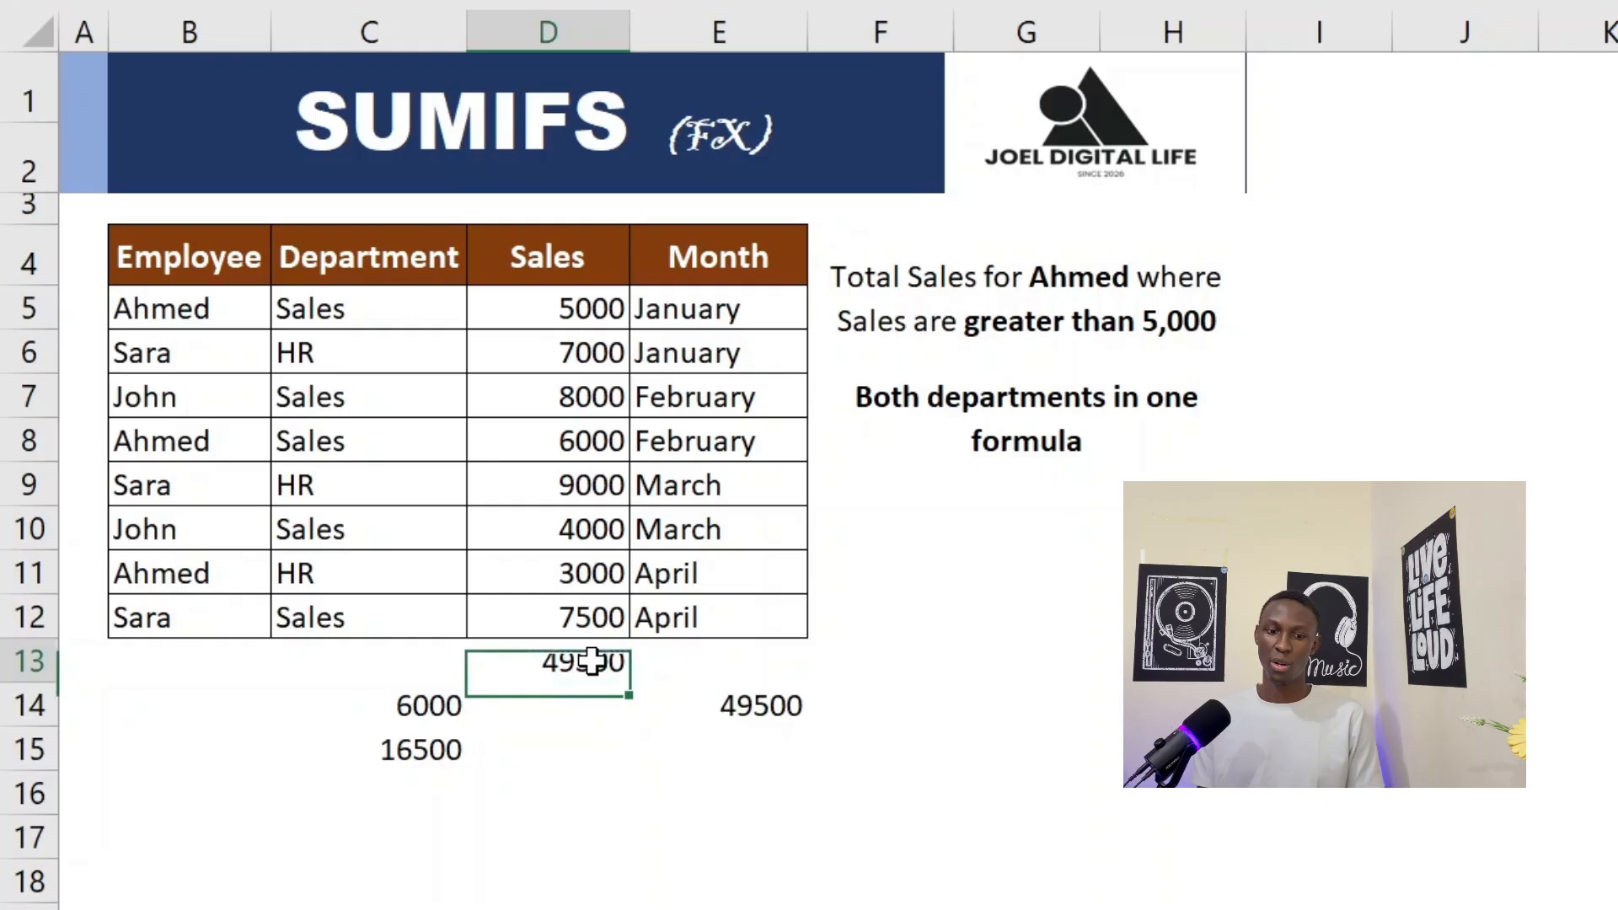
left_click(740, 703)
left_click(627, 664)
left_click(740, 698)
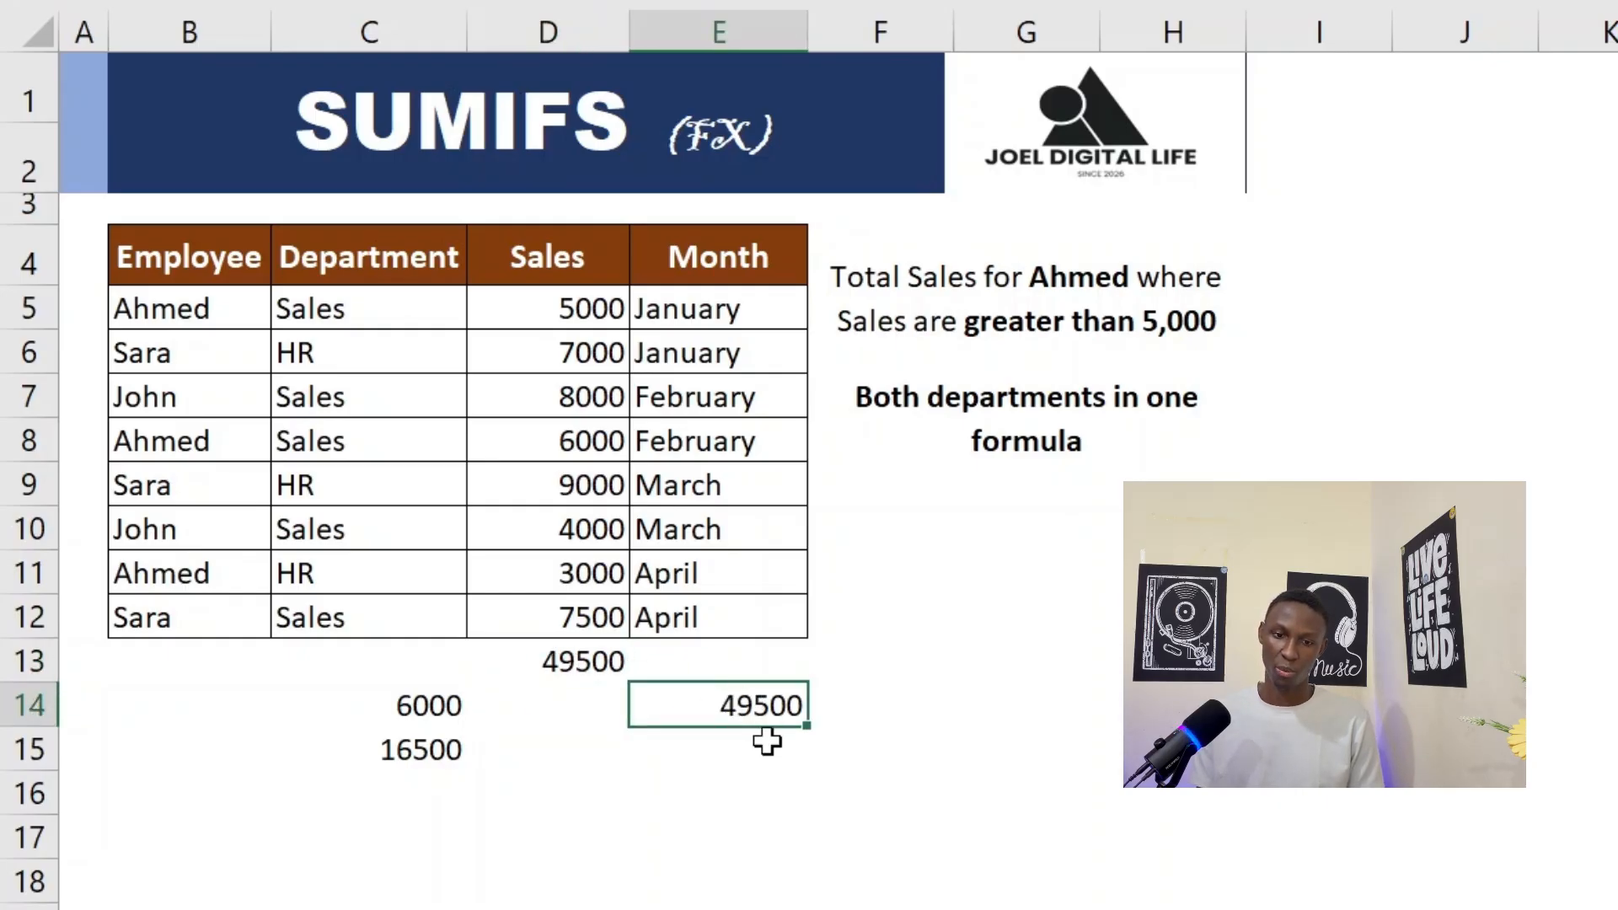